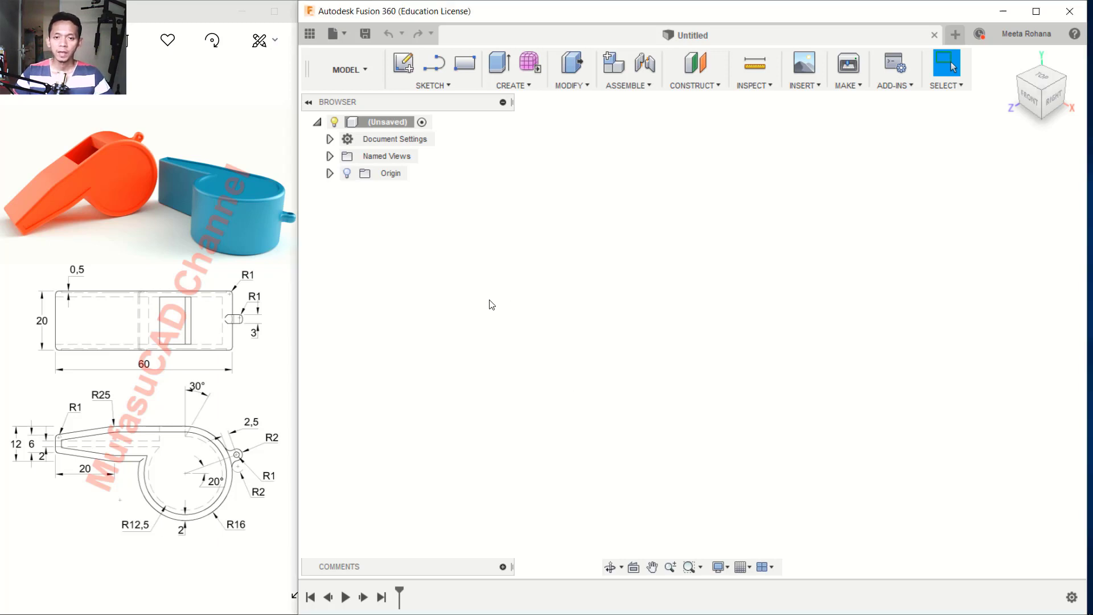
Start a sketch on the front XY plane and draw a horizontal line from the origin
{"action": "left_click", "coordinate": [407, 69]}
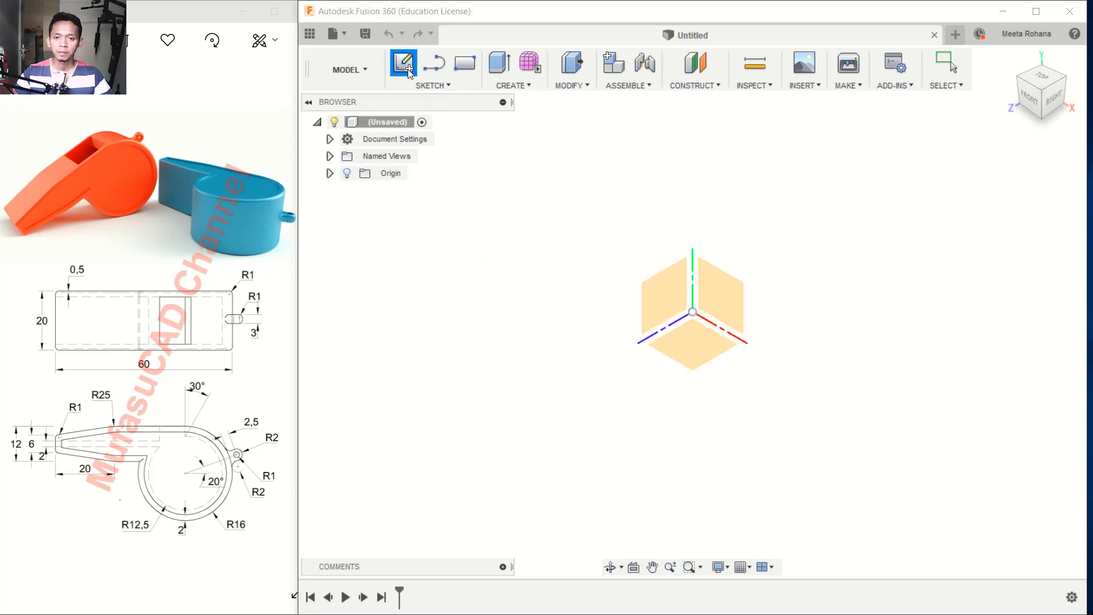
{"action": "left_click", "coordinate": [718, 303]}
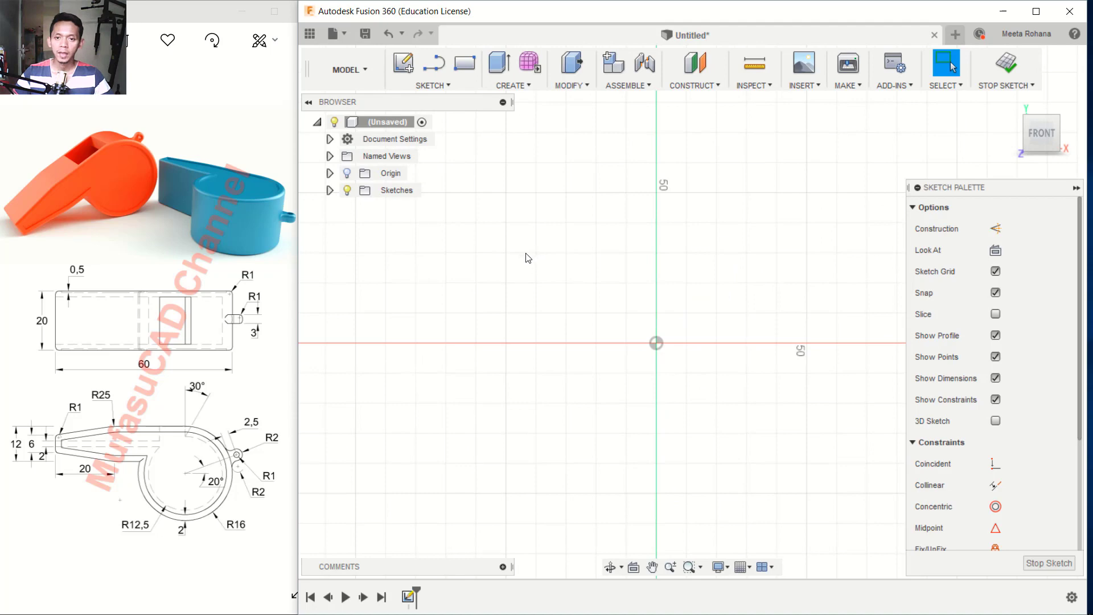
{"action": "left_click", "coordinate": [439, 84]}
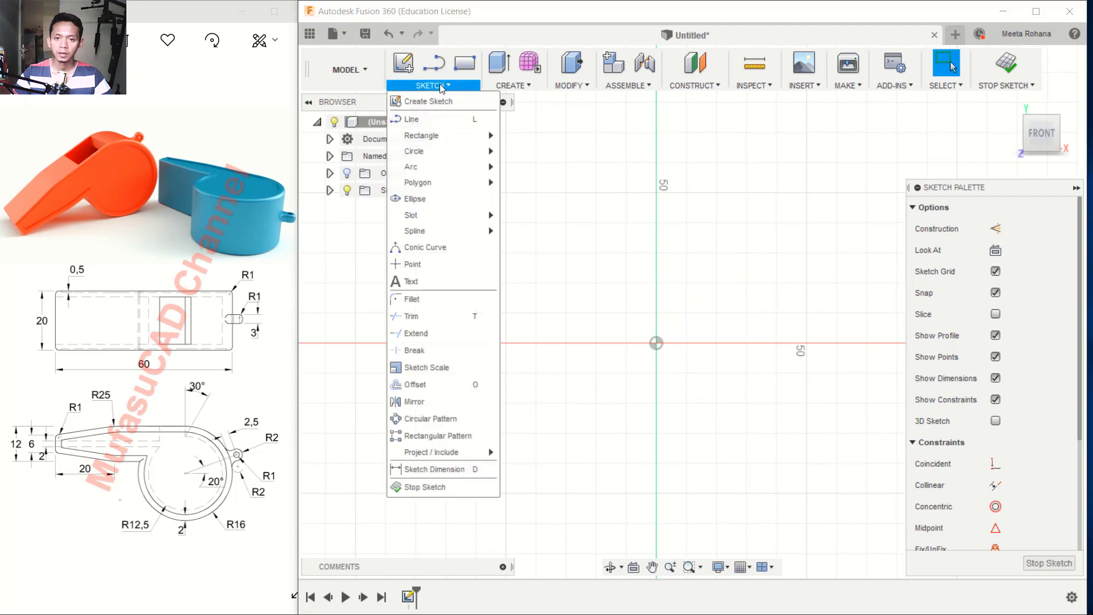
{"action": "left_click", "coordinate": [422, 116]}
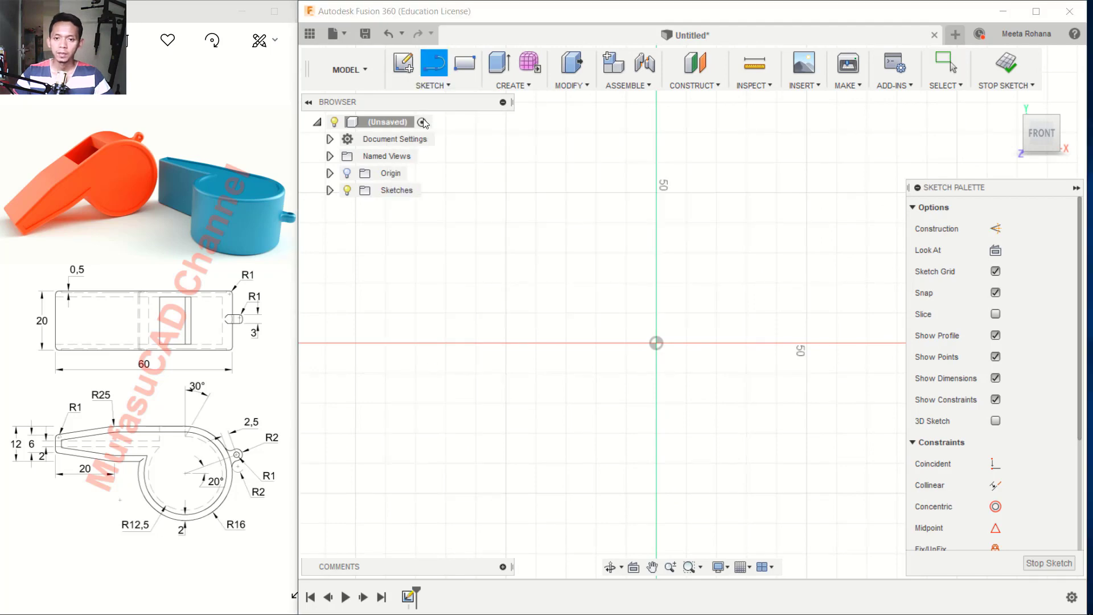
{"action": "left_click", "coordinate": [656, 343]}
{"action": "left_click", "coordinate": [780, 343]}
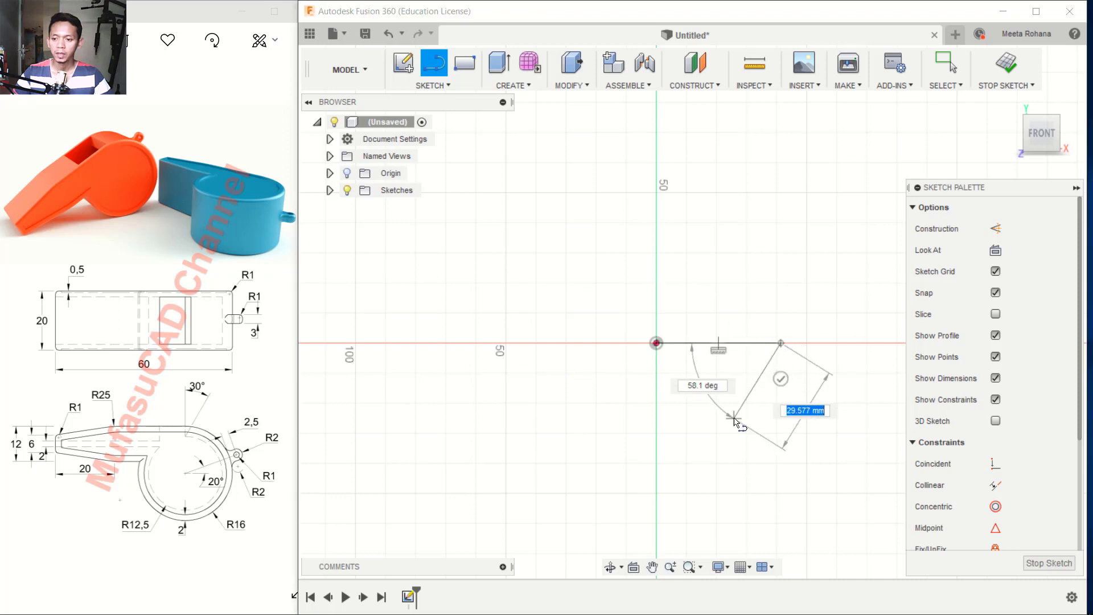
Dimension the horizontal line to 60 mm long
{"action": "key", "text": "d"}
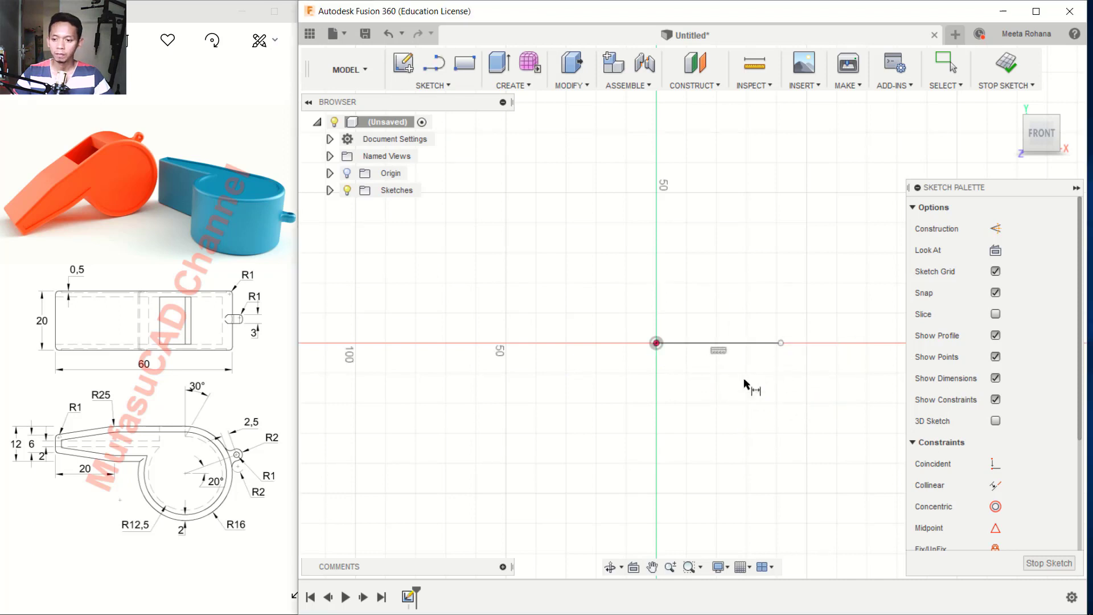
{"action": "left_click", "coordinate": [743, 349]}
{"action": "left_click", "coordinate": [699, 393]}
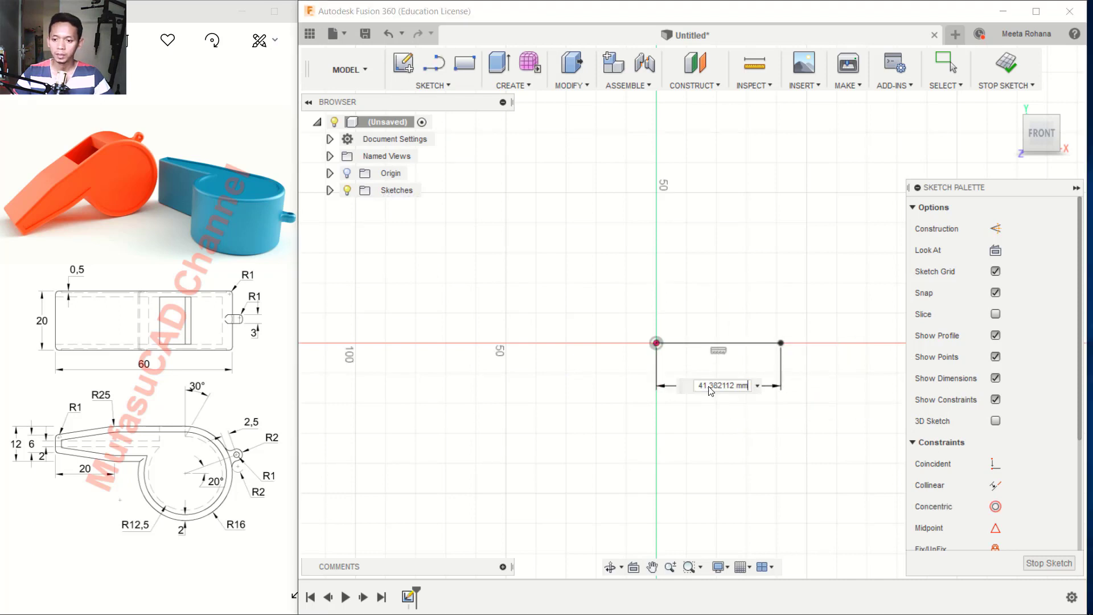
{"action": "type", "text": "60"}
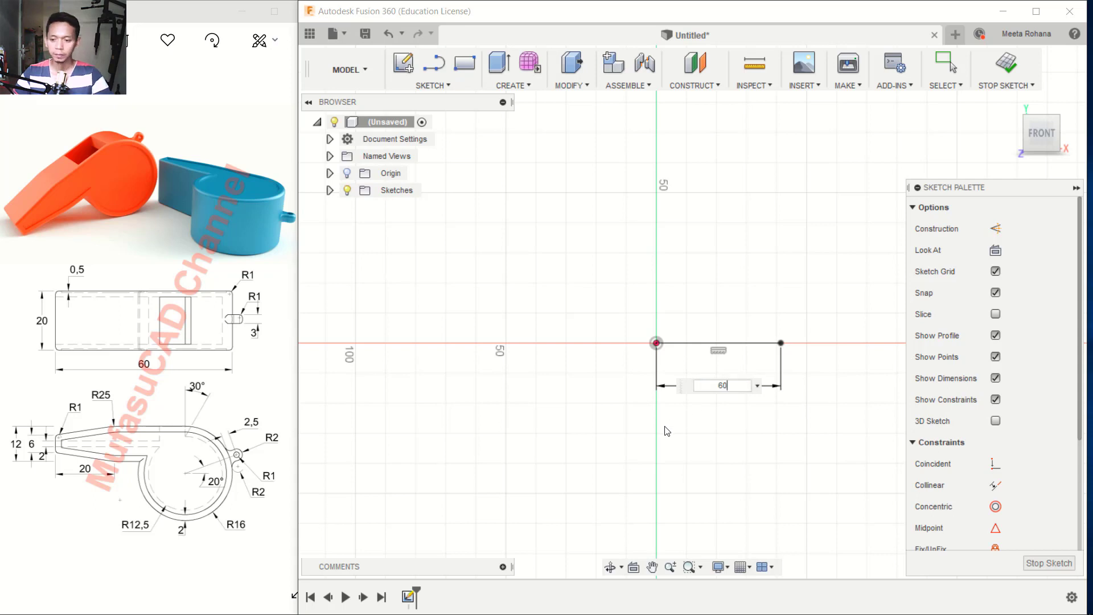
{"action": "key", "text": "Return"}
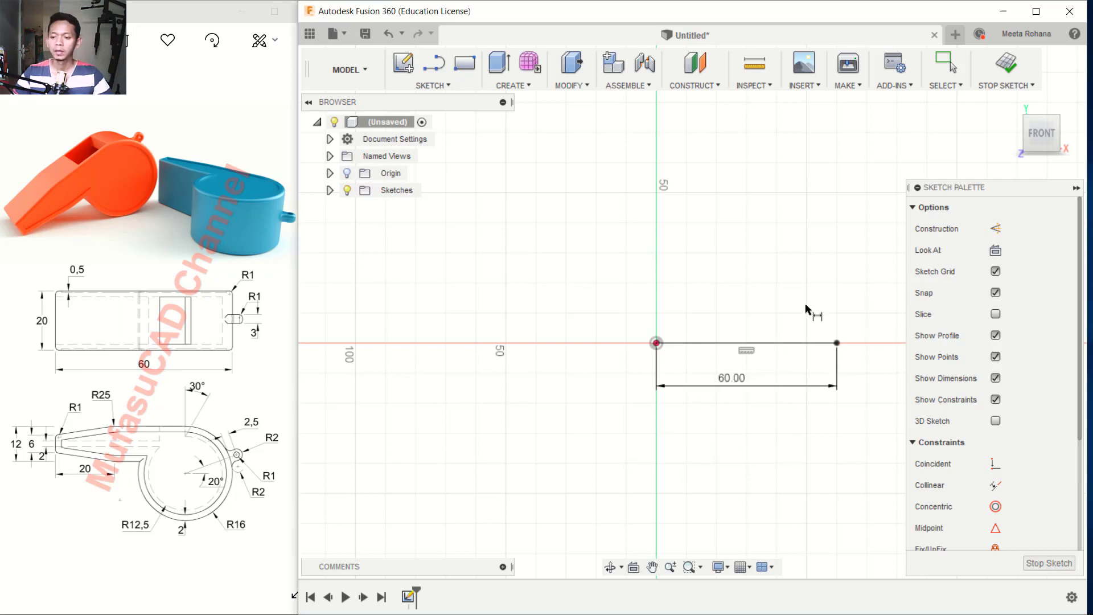
{"action": "middle_click_drag", "start_coordinate": [791, 304], "coordinate": [659, 300]}
{"action": "key", "text": "c"}
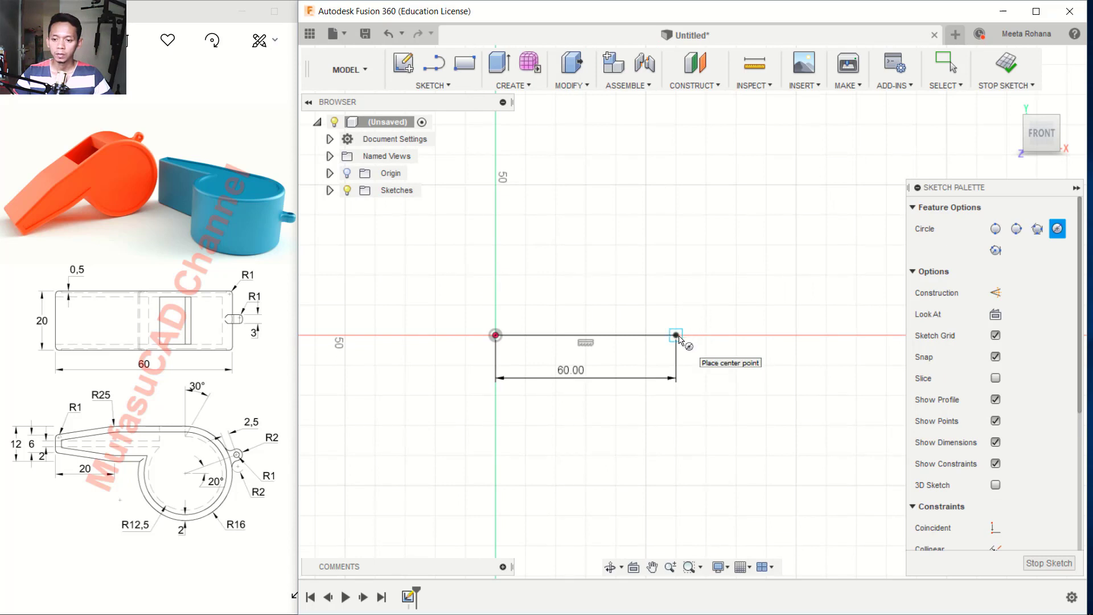
Draw a two-point Ø32 mm circle starting at the line's end
{"action": "left_click", "coordinate": [995, 230]}
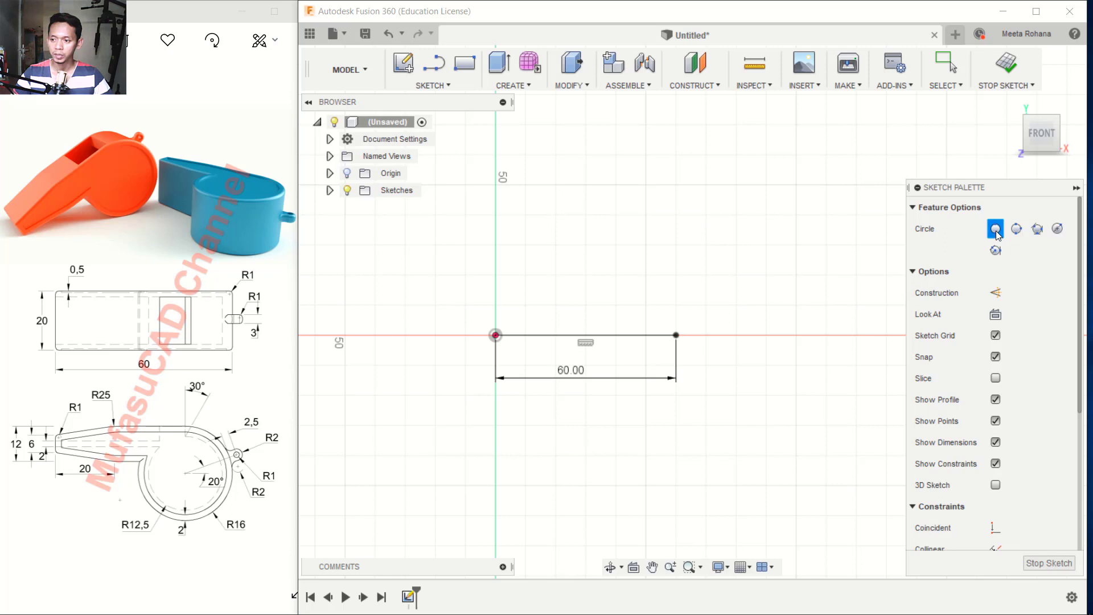
{"action": "left_click", "coordinate": [677, 335]}
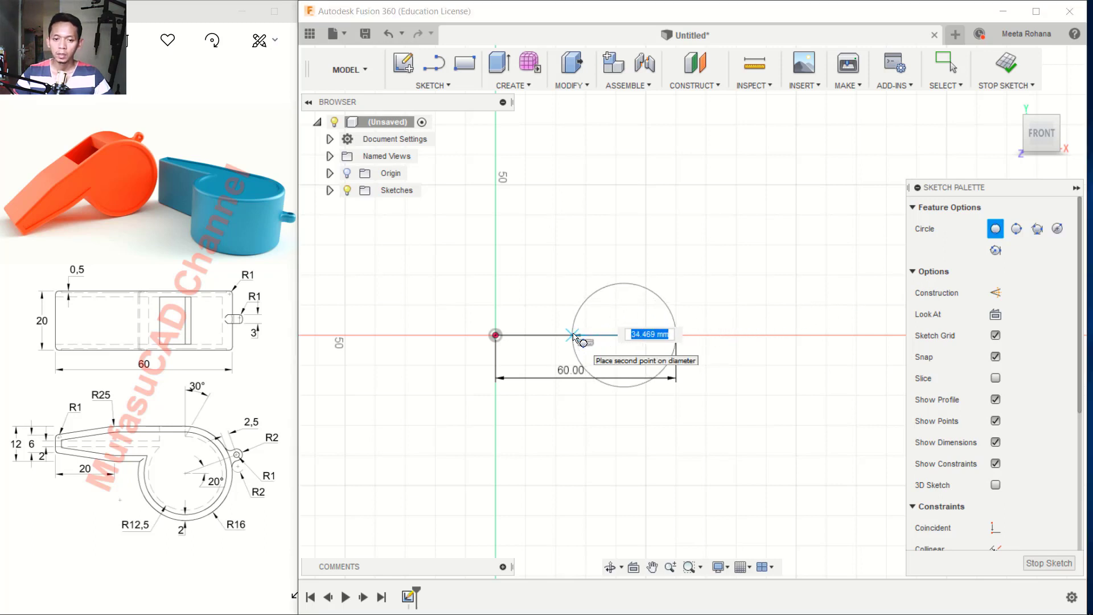
{"action": "type", "text": "32"}
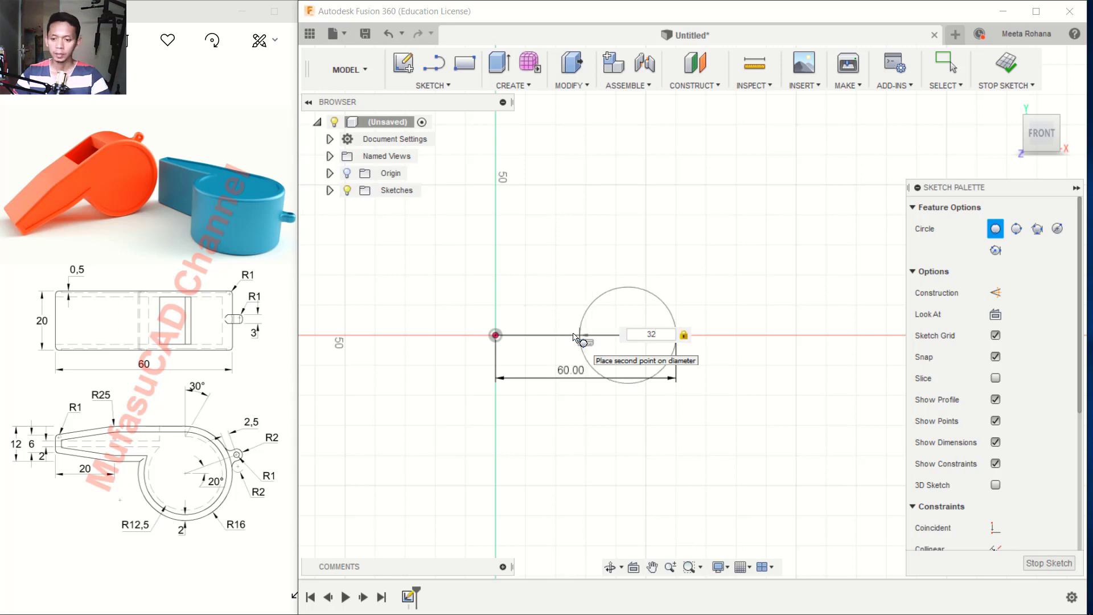
{"action": "key", "text": "Return"}
{"action": "key", "text": "Escape"}
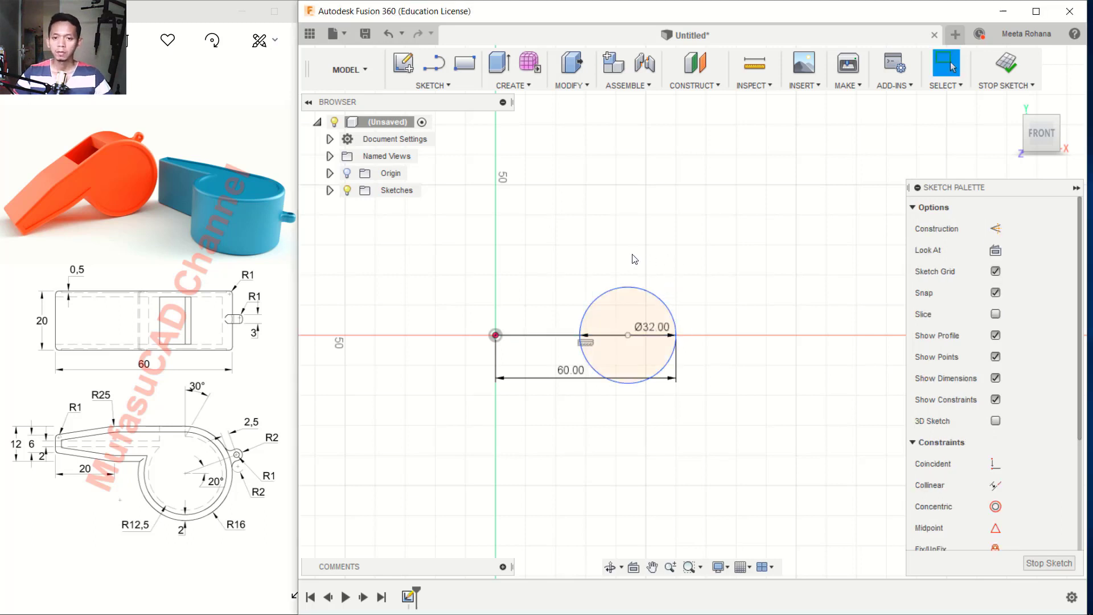
Draw a top line from the circle left to the vertical axis, then down to the origin
{"action": "key", "text": "l"}
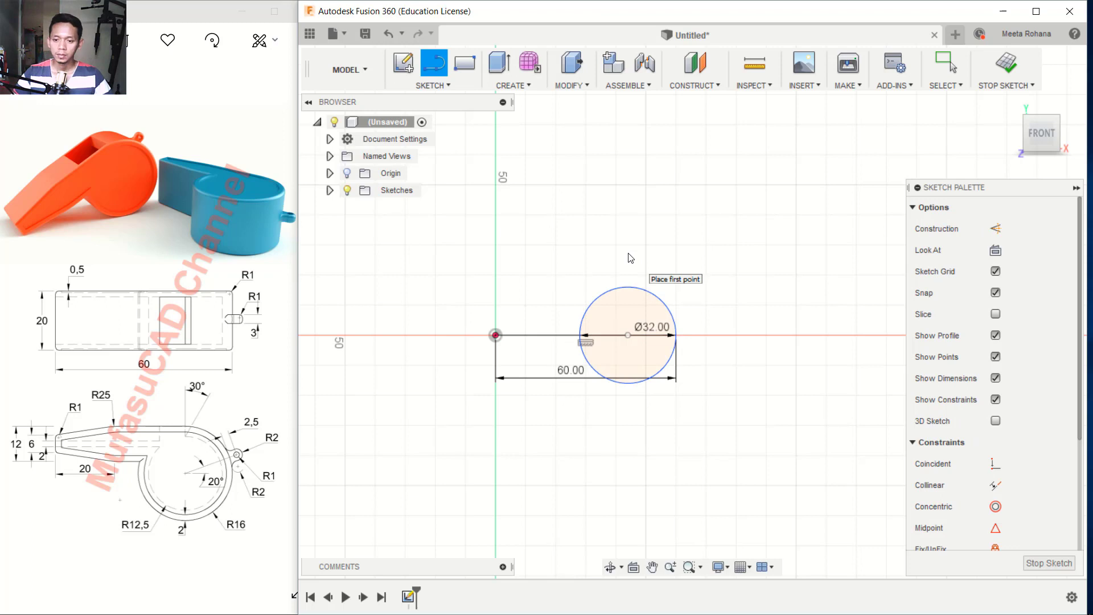
{"action": "left_click", "coordinate": [628, 286]}
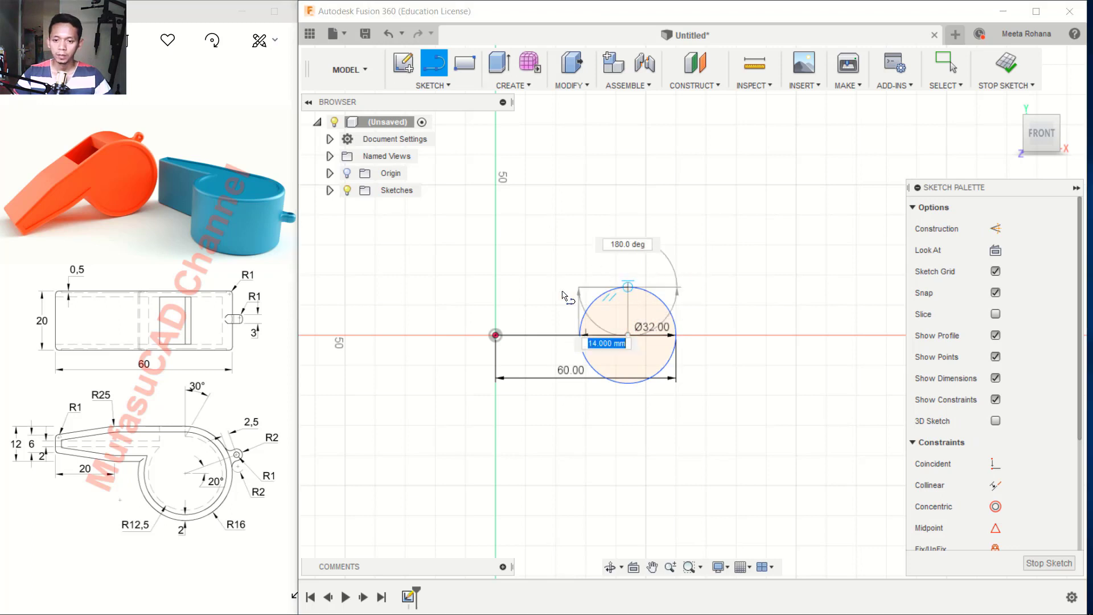
{"action": "left_click", "coordinate": [495, 287]}
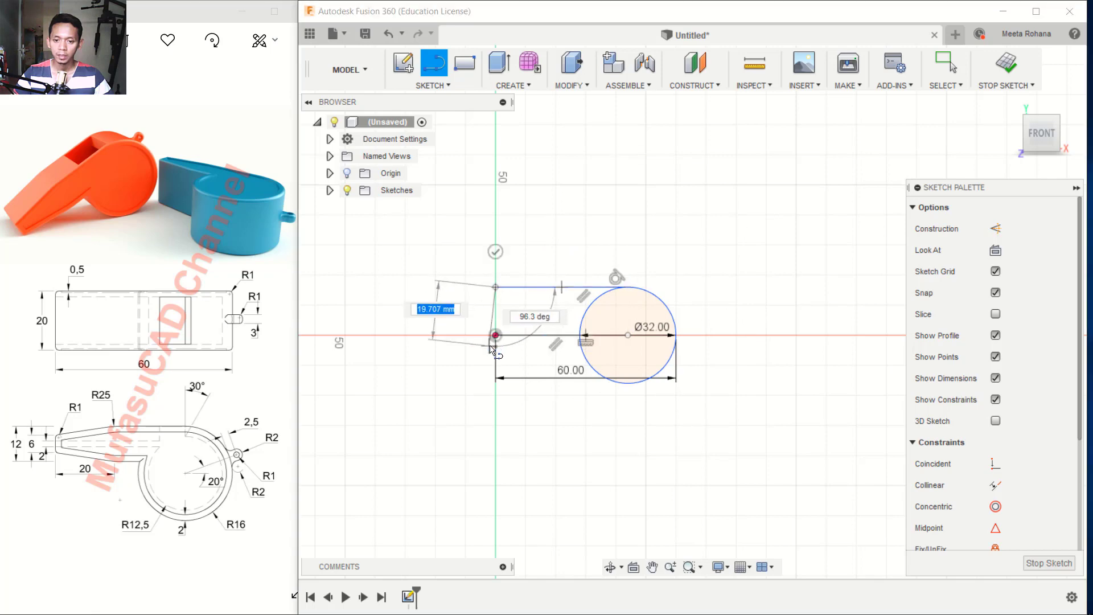
{"action": "left_click", "coordinate": [495, 334]}
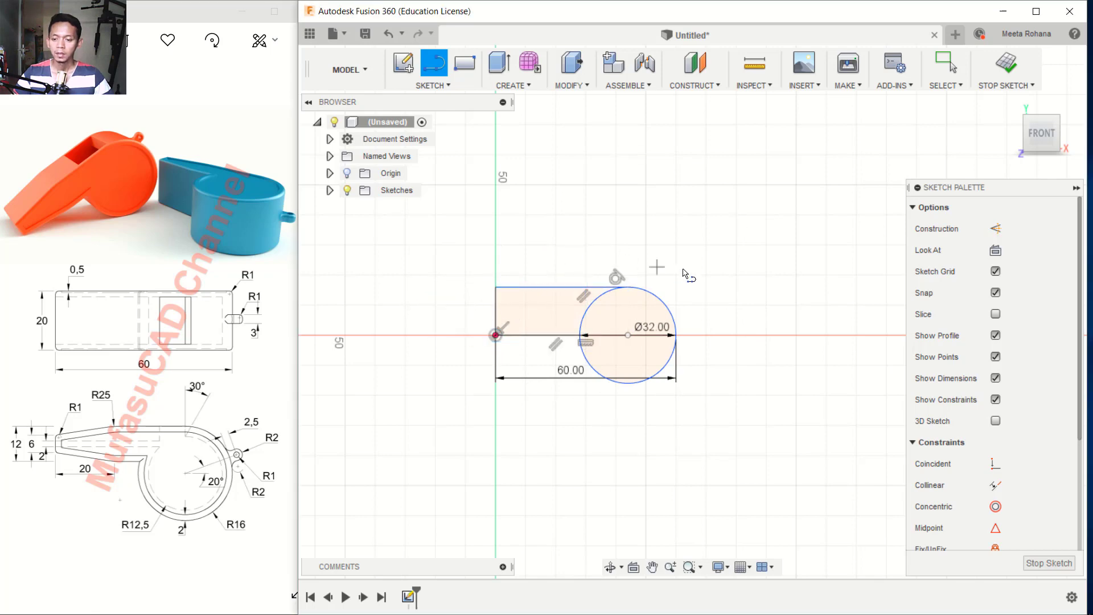
{"action": "scroll", "coordinate": [677, 268], "scroll_direction": "up", "scroll_amount": 3}
Add a concentric Ø25 mm circle on the Ø32 circle's centre
{"action": "key", "text": "c"}
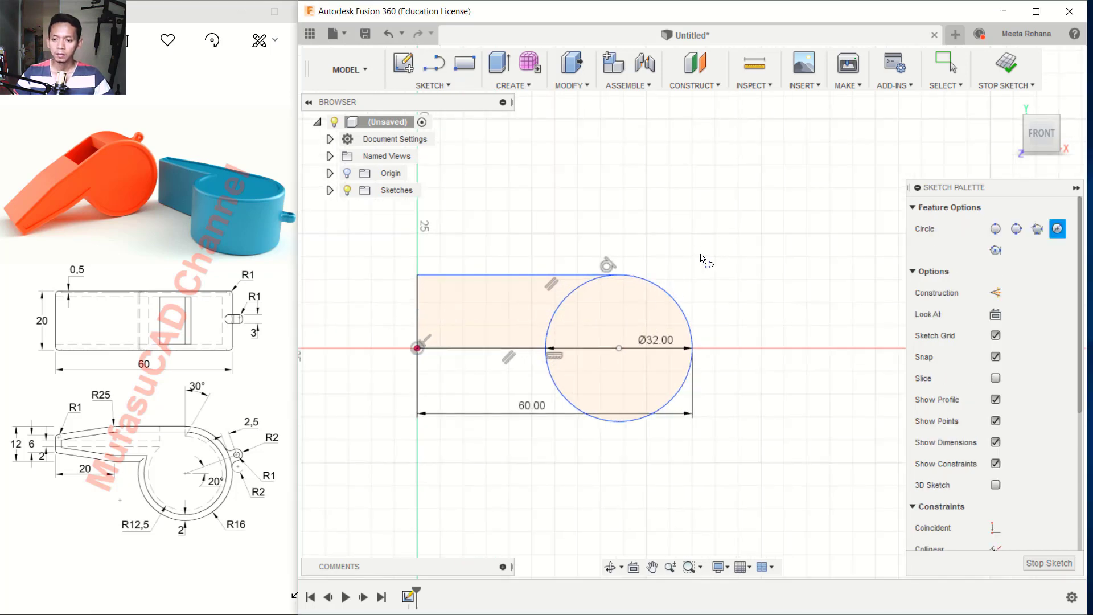
{"action": "left_click", "coordinate": [620, 348]}
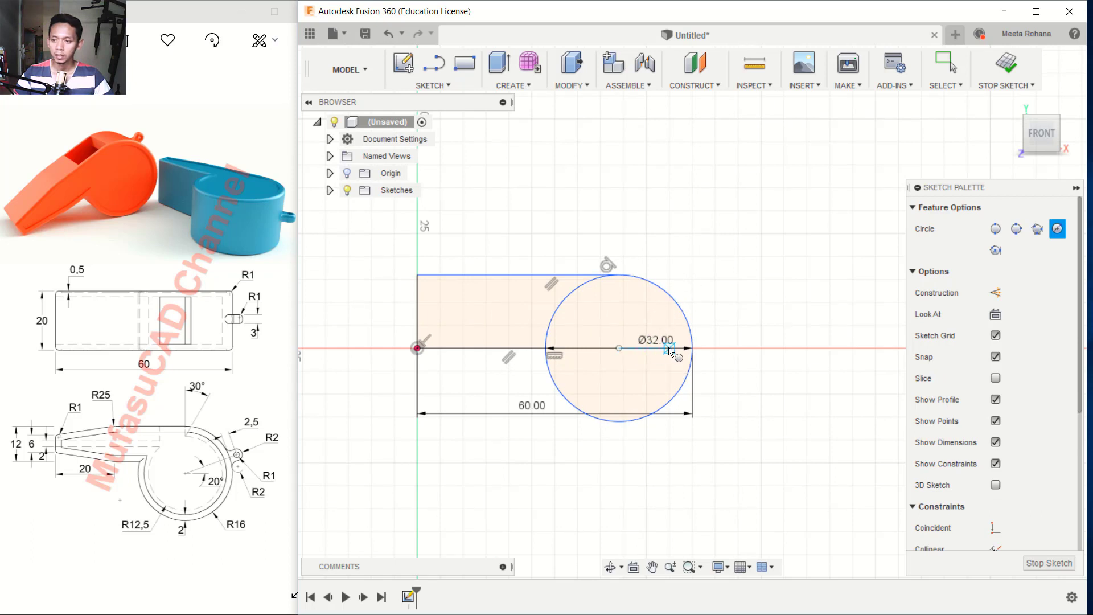
{"action": "left_click", "coordinate": [619, 348]}
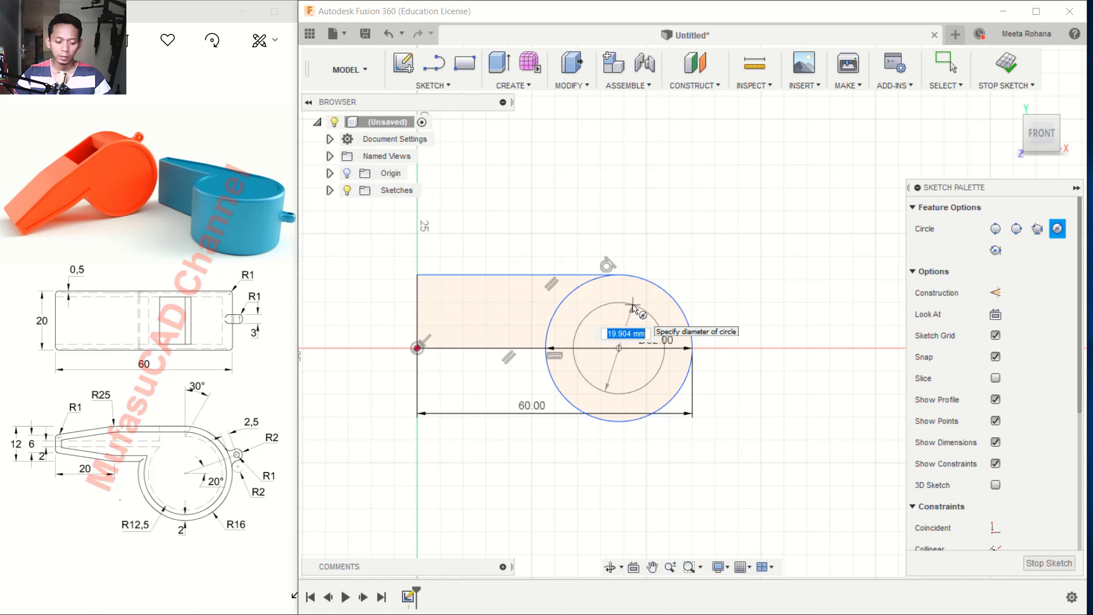
{"action": "type", "text": "25"}
{"action": "key", "text": "Return"}
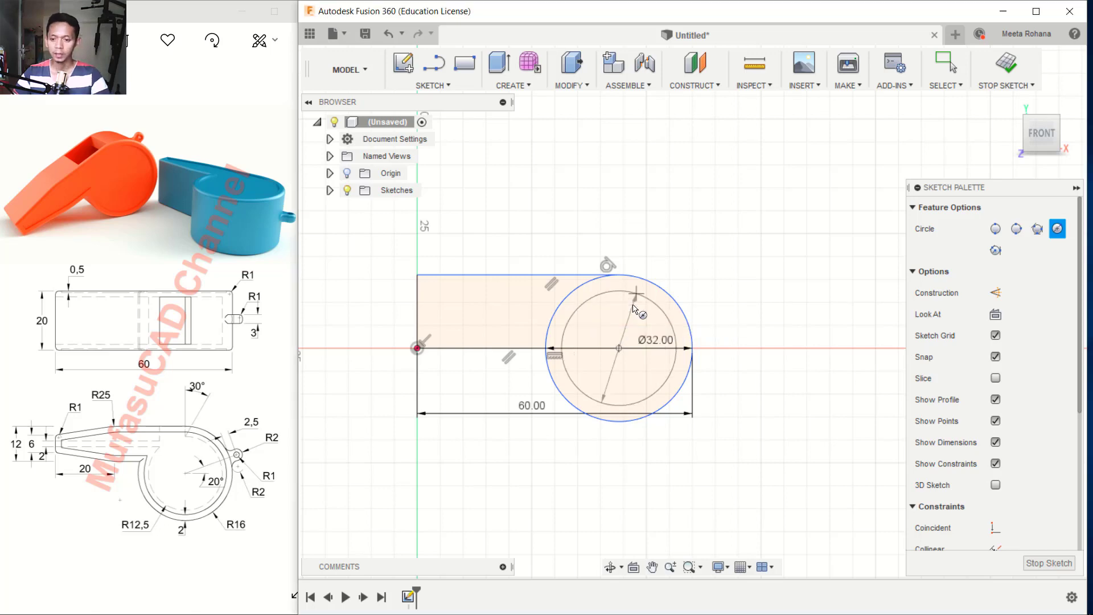
{"action": "key", "text": "Escape"}
{"action": "scroll", "coordinate": [456, 317], "scroll_direction": "up", "scroll_amount": 2}
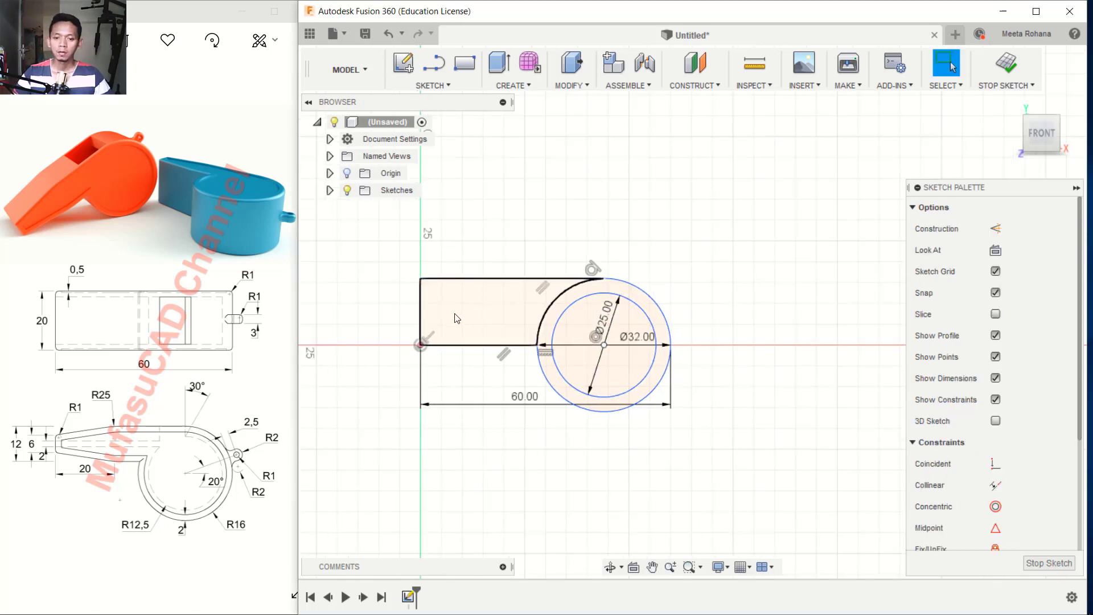
{"action": "scroll", "coordinate": [455, 318], "scroll_direction": "up", "scroll_amount": 1}
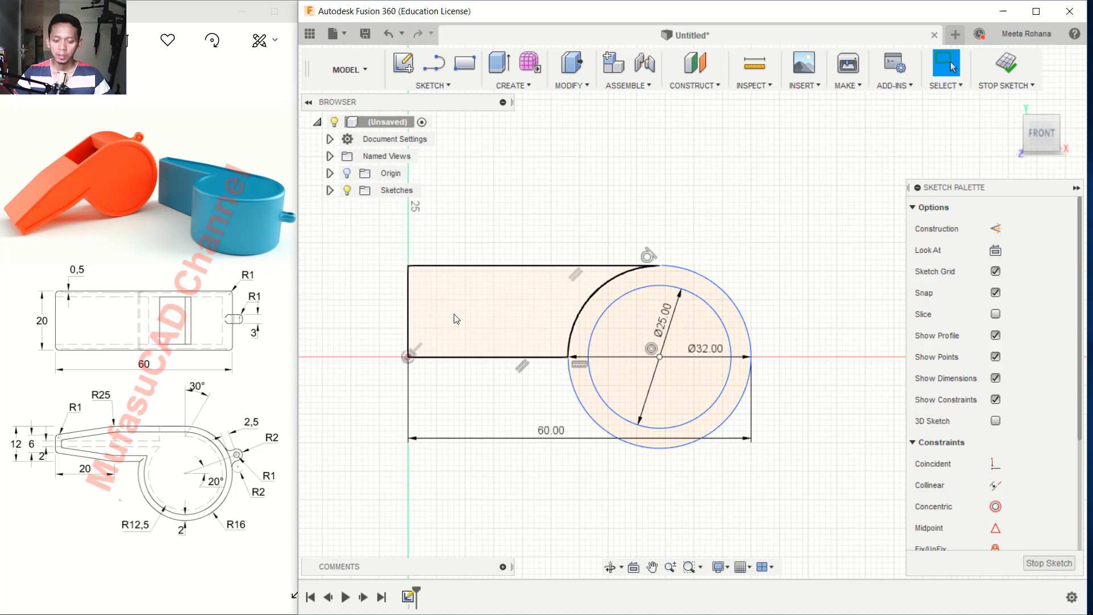
Draw three horizontal lines from the left edge to the inner circle
{"action": "key", "text": "l"}
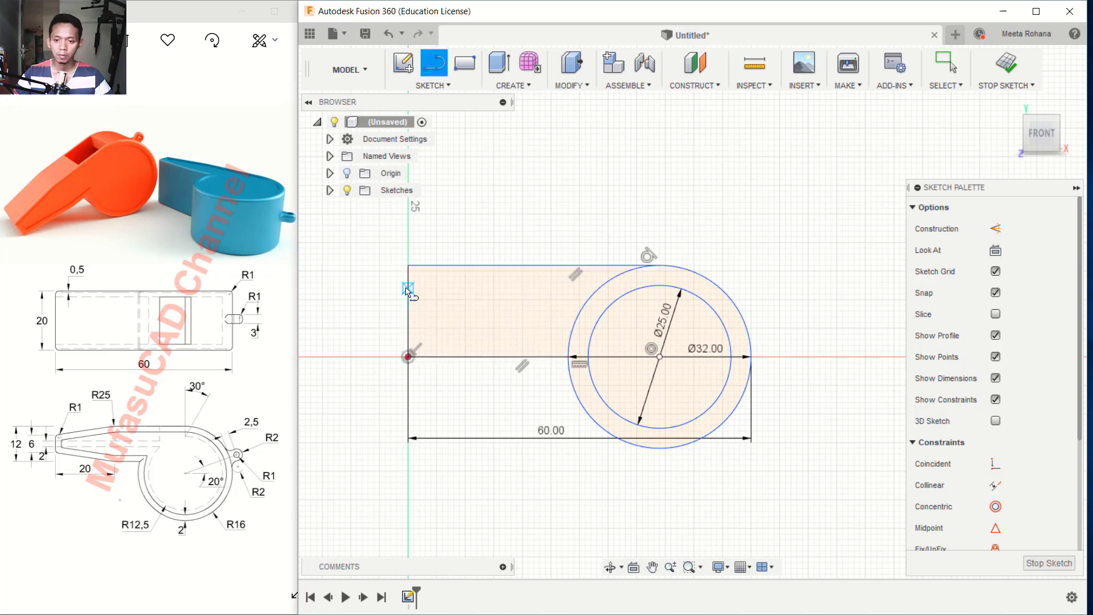
{"action": "left_click", "coordinate": [408, 288]}
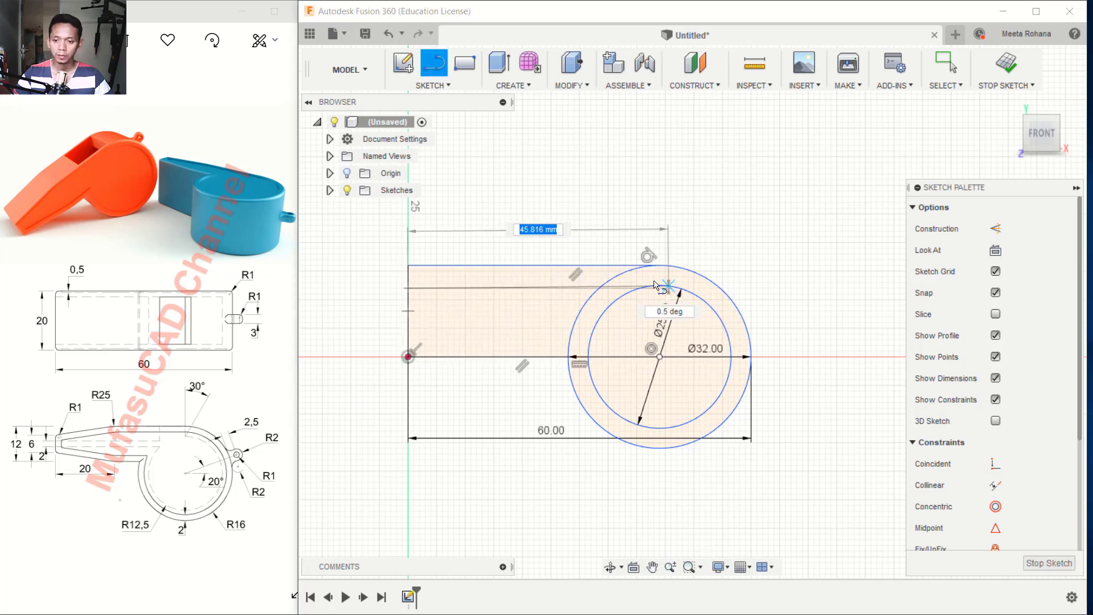
{"action": "left_click", "coordinate": [625, 288]}
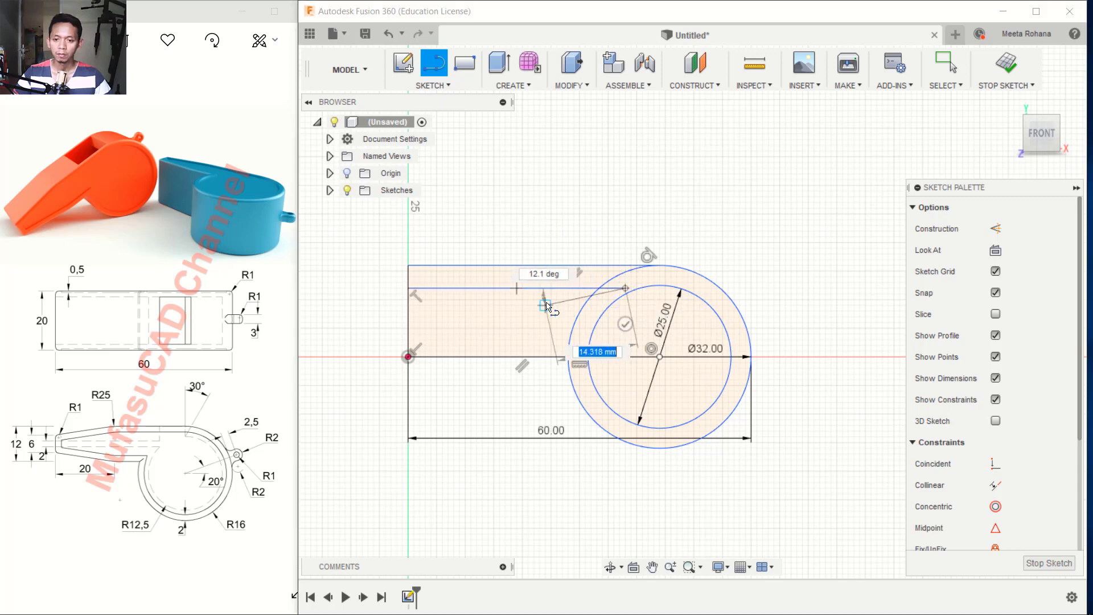
{"action": "key", "text": "Escape"}
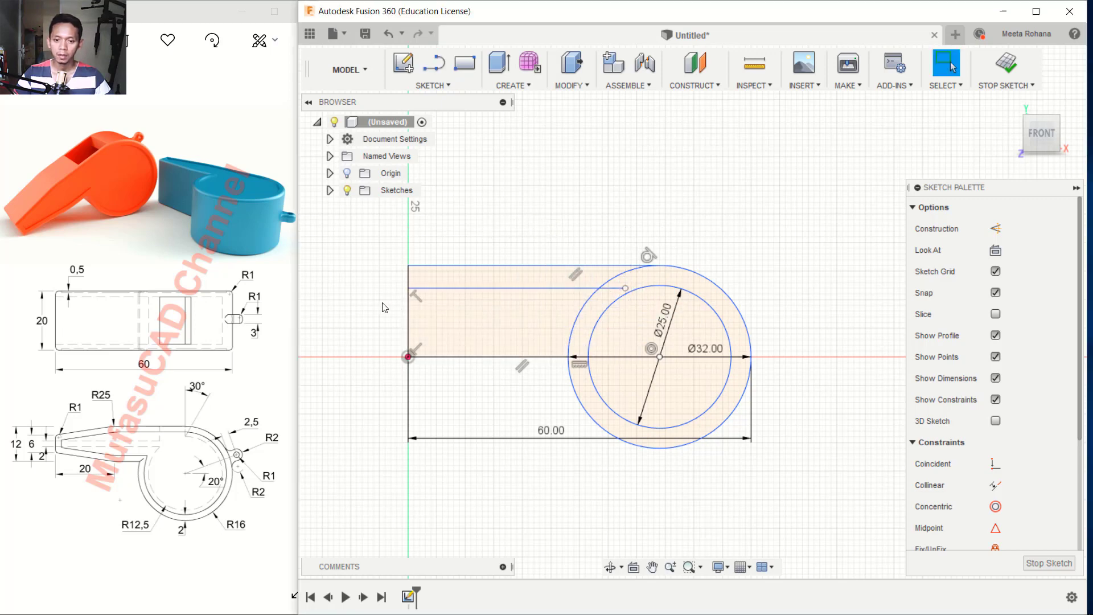
{"action": "key", "text": "l"}
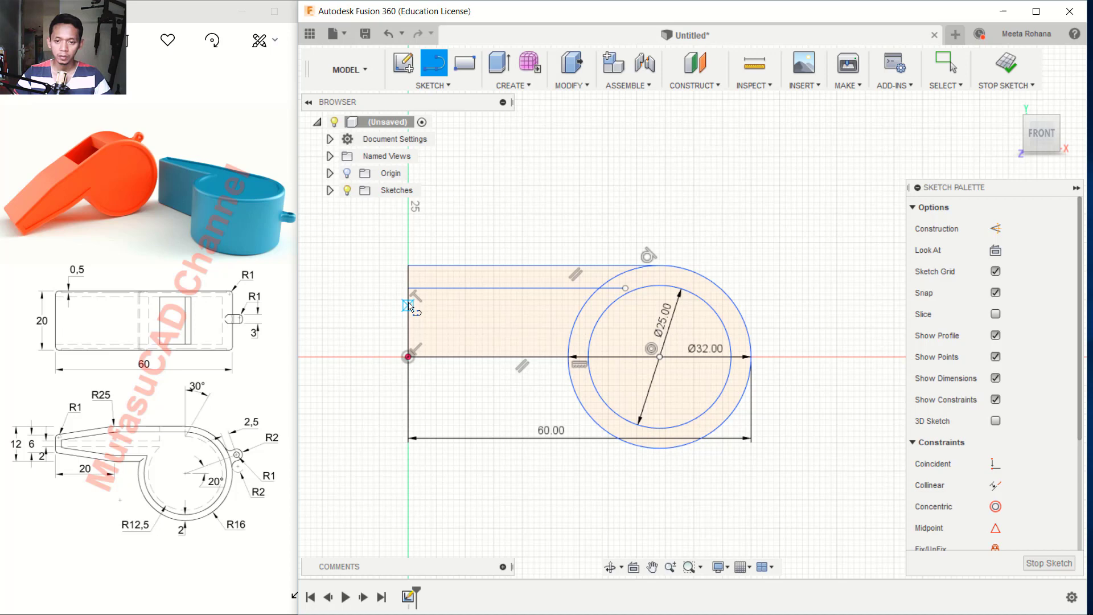
{"action": "left_click", "coordinate": [408, 306]}
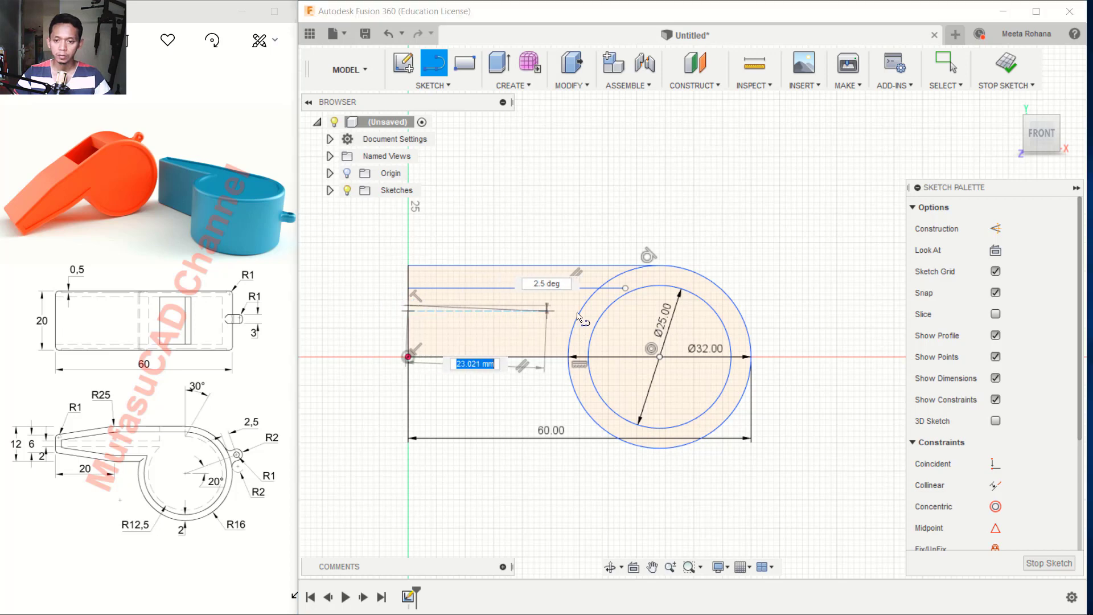
{"action": "left_click", "coordinate": [637, 305]}
{"action": "key", "text": "Escape"}
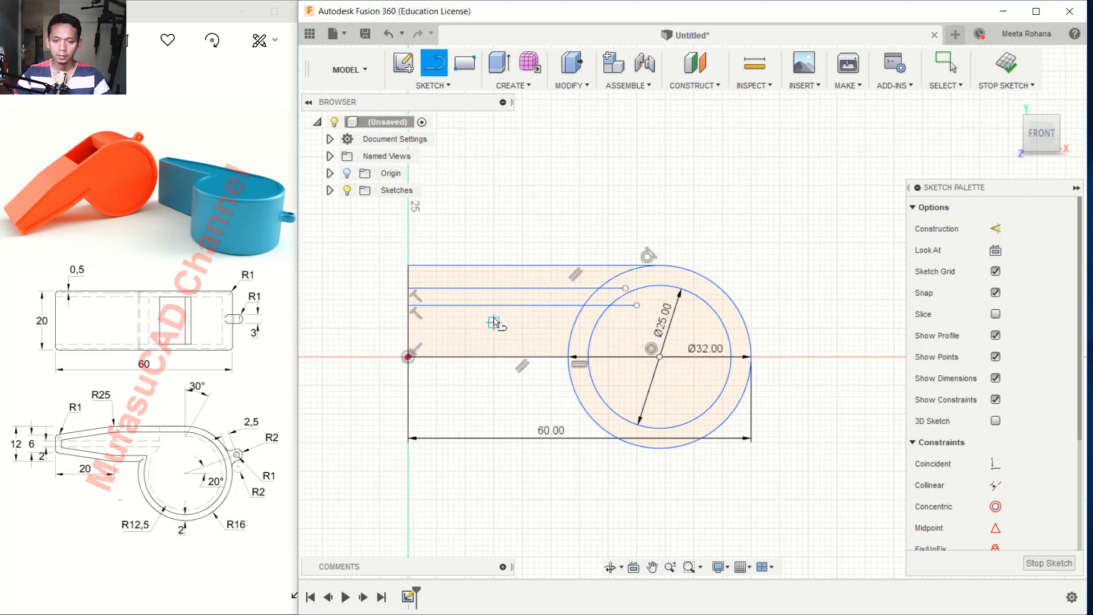
{"action": "left_click", "coordinate": [408, 328]}
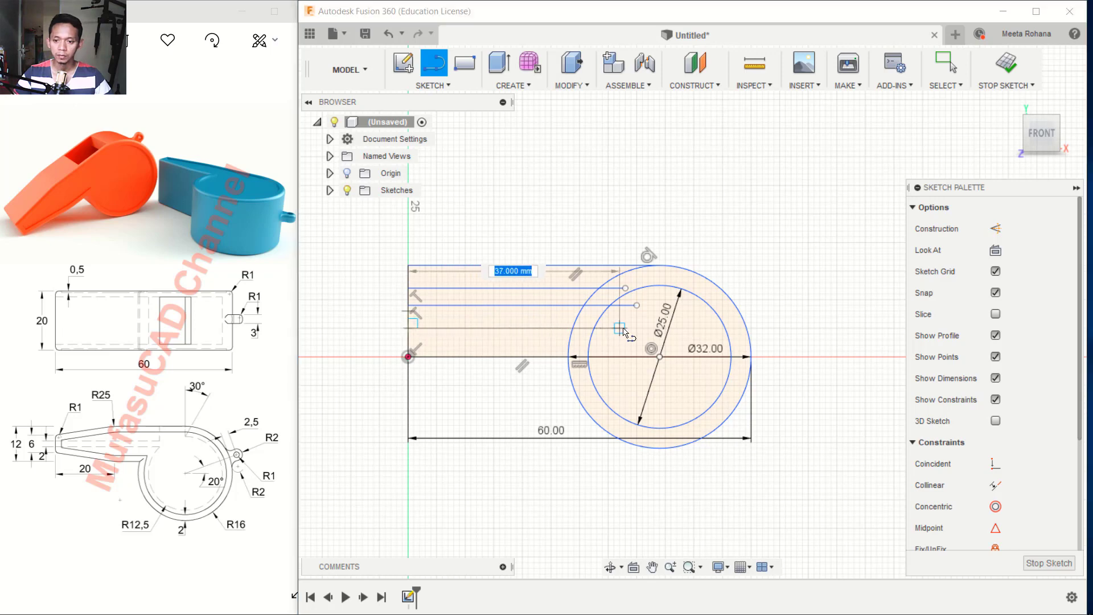
{"action": "left_click", "coordinate": [619, 328]}
{"action": "key", "text": "Escape"}
{"action": "scroll", "coordinate": [470, 288], "scroll_direction": "up", "scroll_amount": 3}
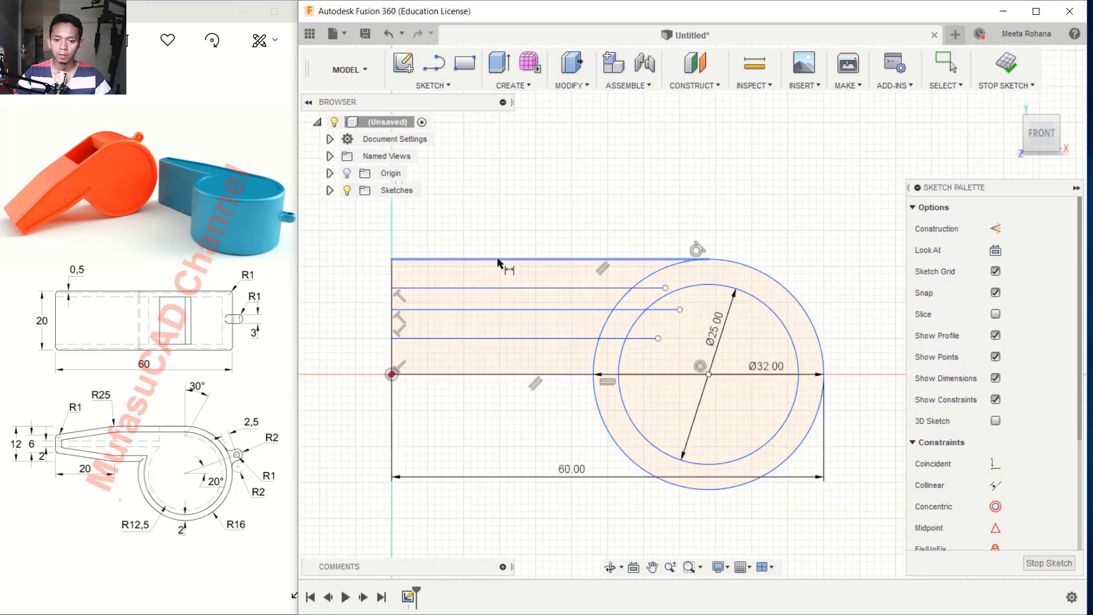
Dimension the inner lines: 2 mm apart, 5 mm below the top, 12 mm to the lowest
{"action": "left_click", "coordinate": [494, 288]}
{"action": "left_click", "coordinate": [490, 309]}
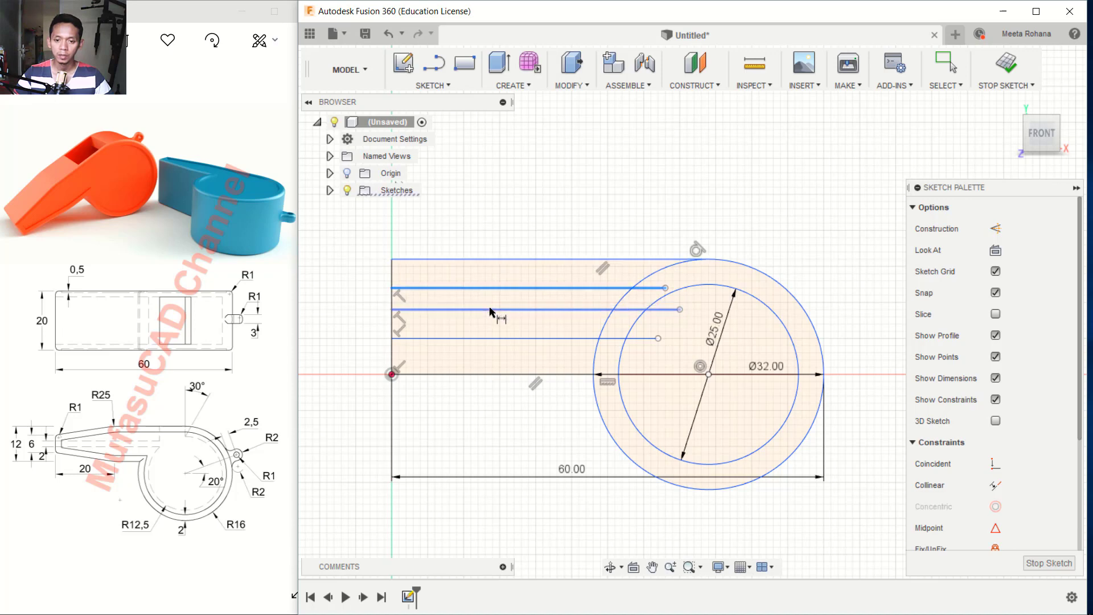
{"action": "left_click", "coordinate": [529, 301]}
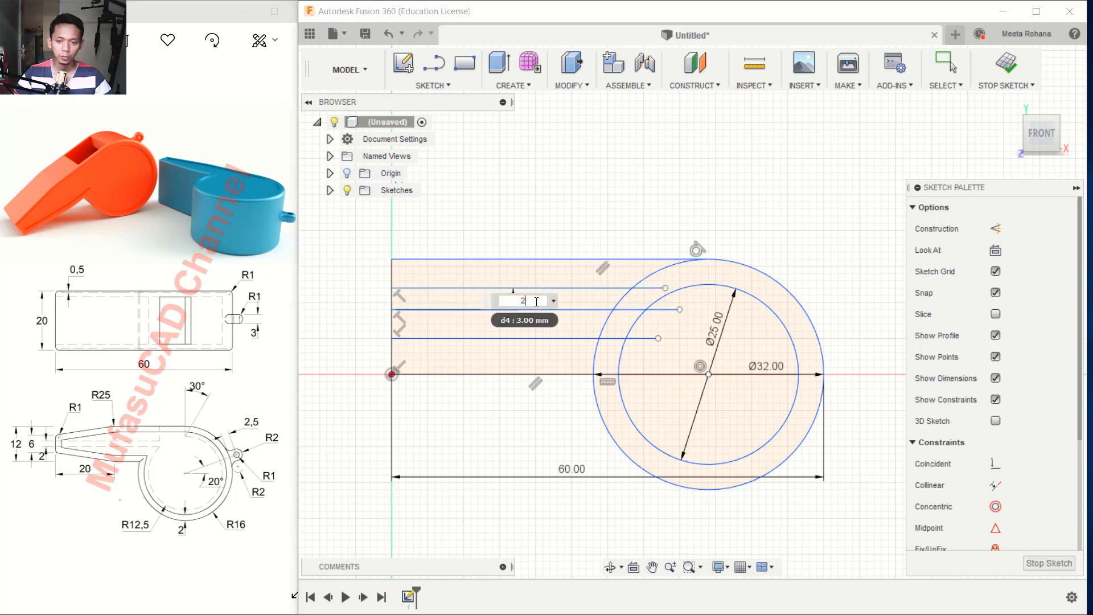
{"action": "key", "text": "Return"}
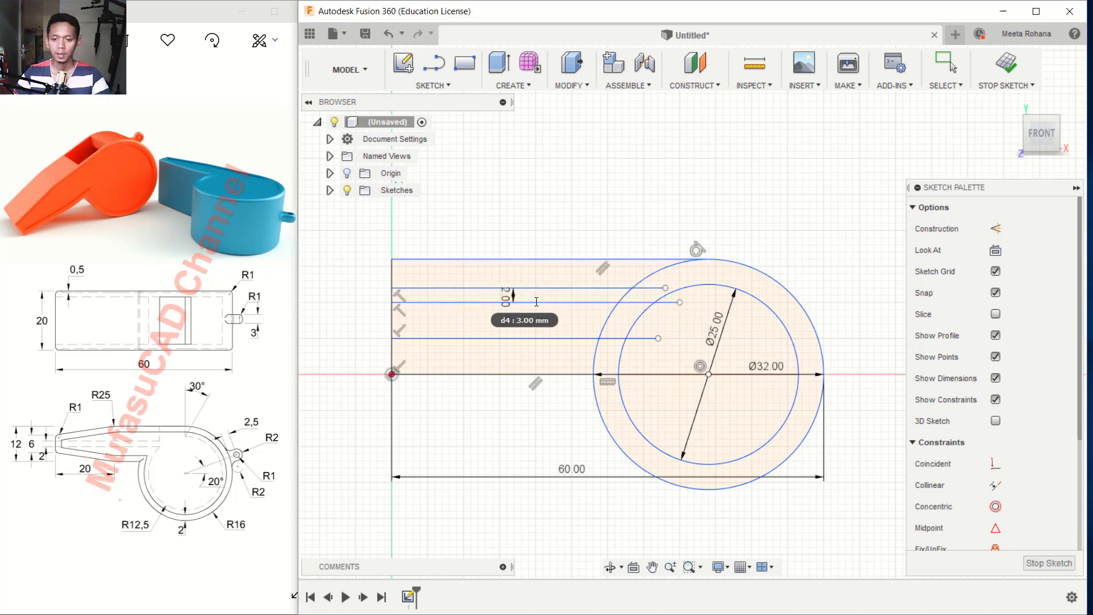
{"action": "left_click", "coordinate": [473, 288]}
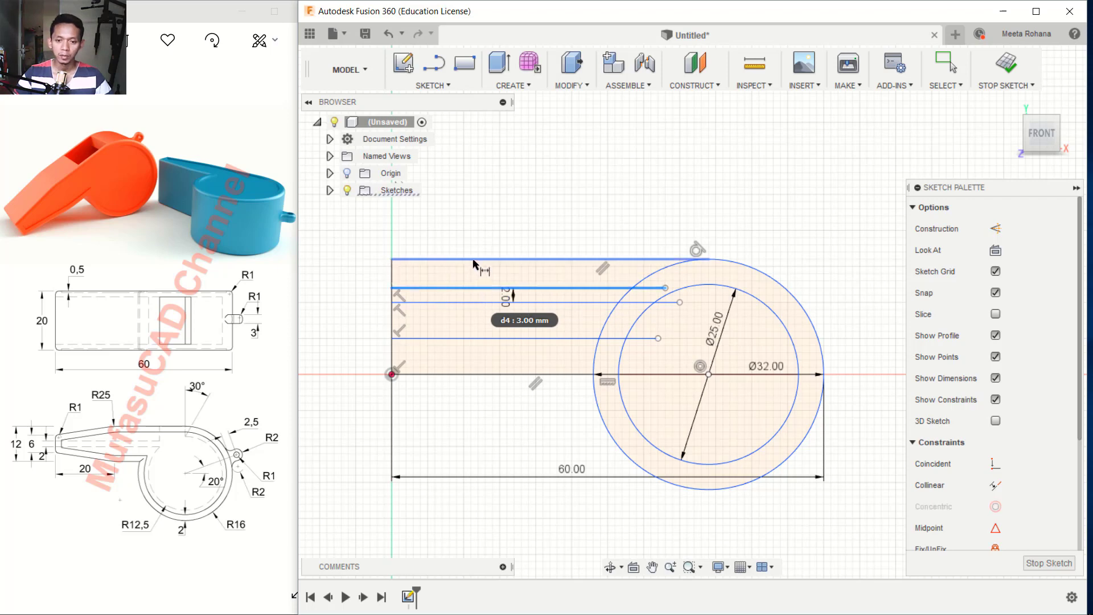
{"action": "left_click", "coordinate": [477, 259]}
{"action": "left_click", "coordinate": [478, 275]}
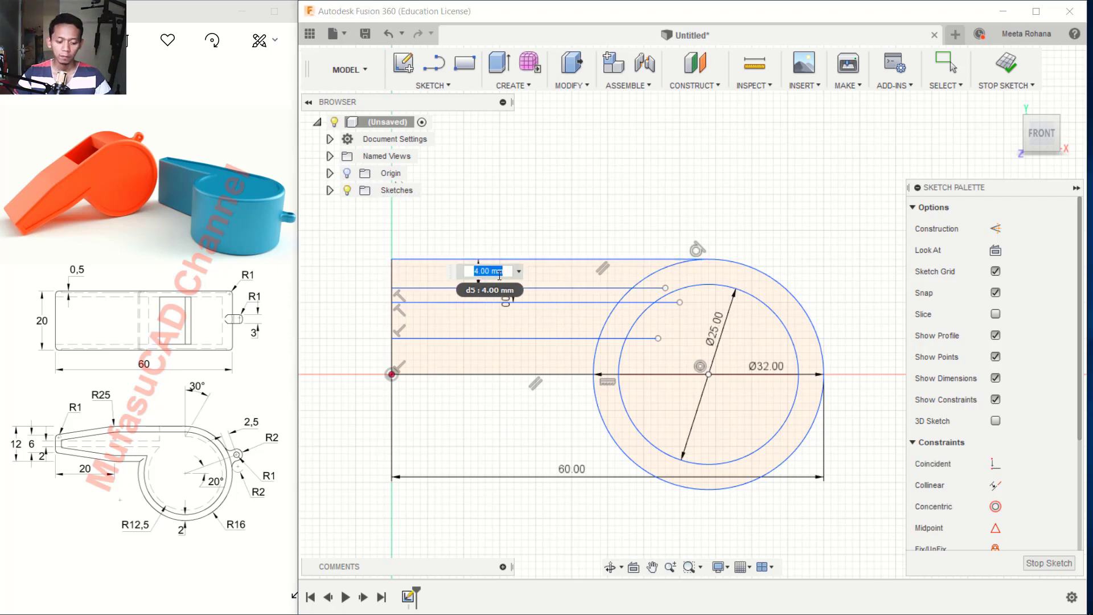
{"action": "key", "text": "Return"}
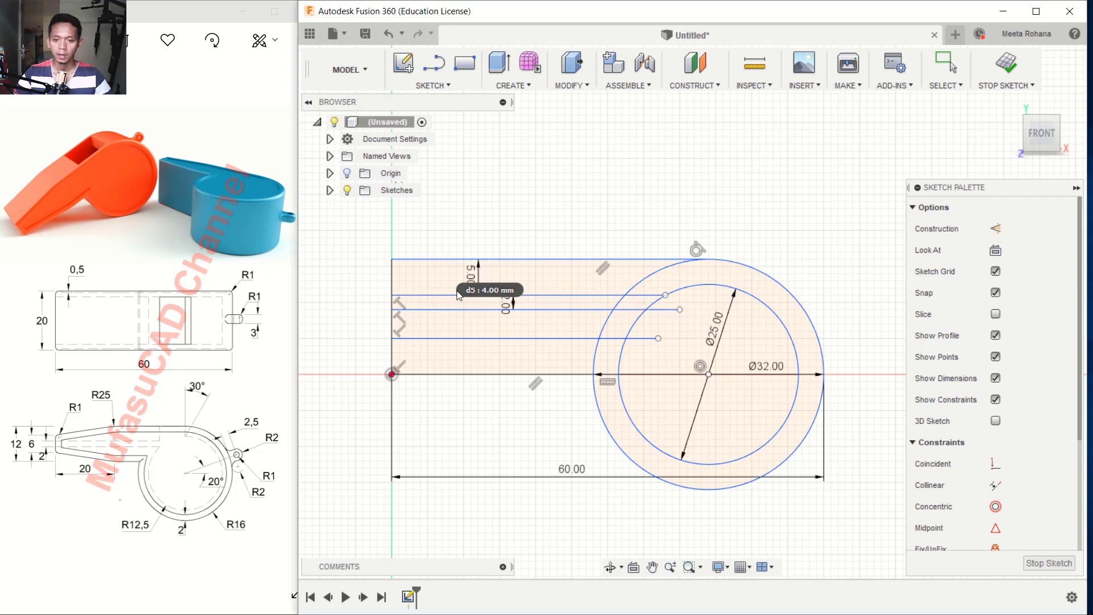
{"action": "left_click", "coordinate": [435, 260]}
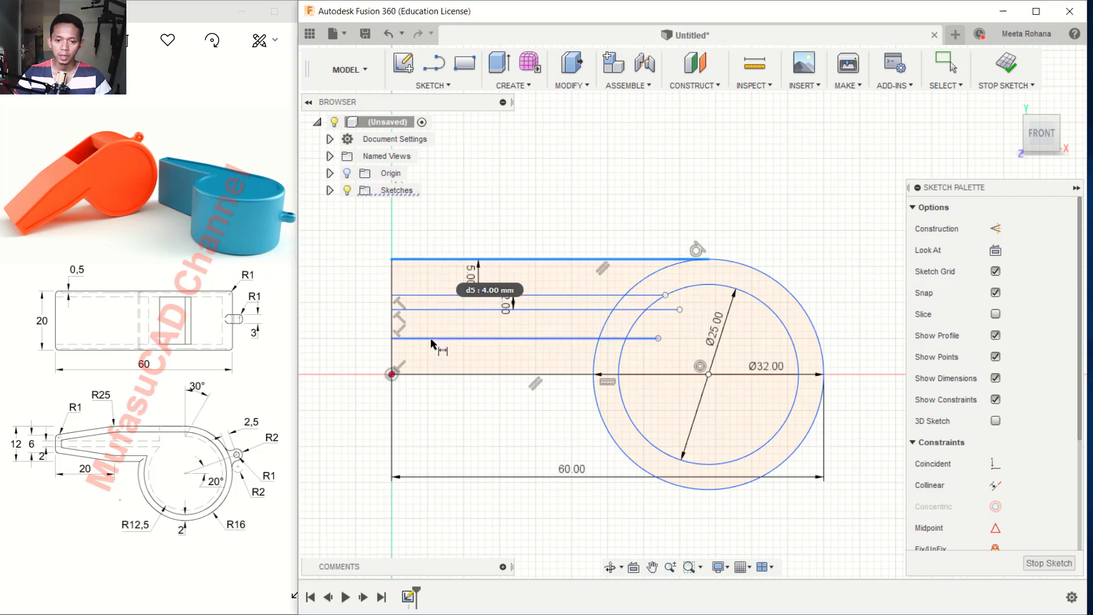
{"action": "left_click", "coordinate": [431, 338]}
{"action": "left_click", "coordinate": [429, 321]}
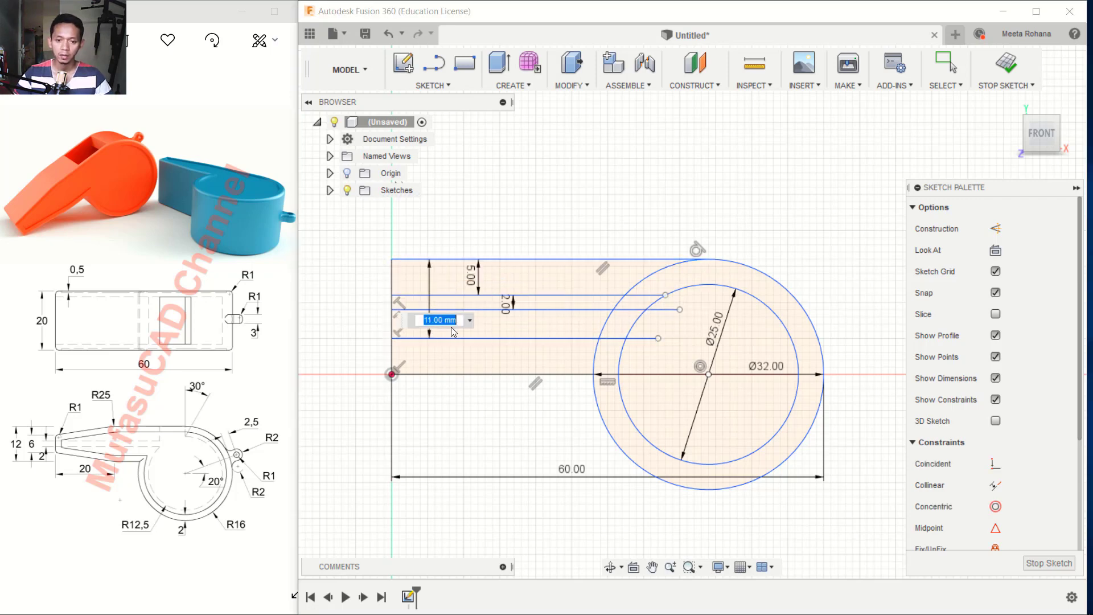
{"action": "key", "text": "Return"}
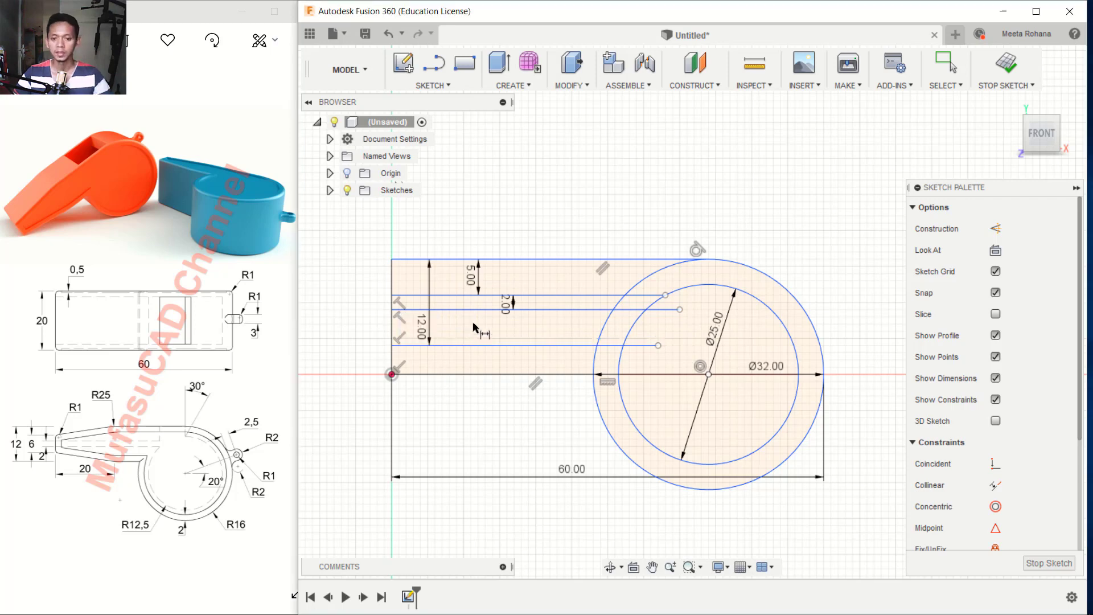
{"action": "key", "text": "Escape"}
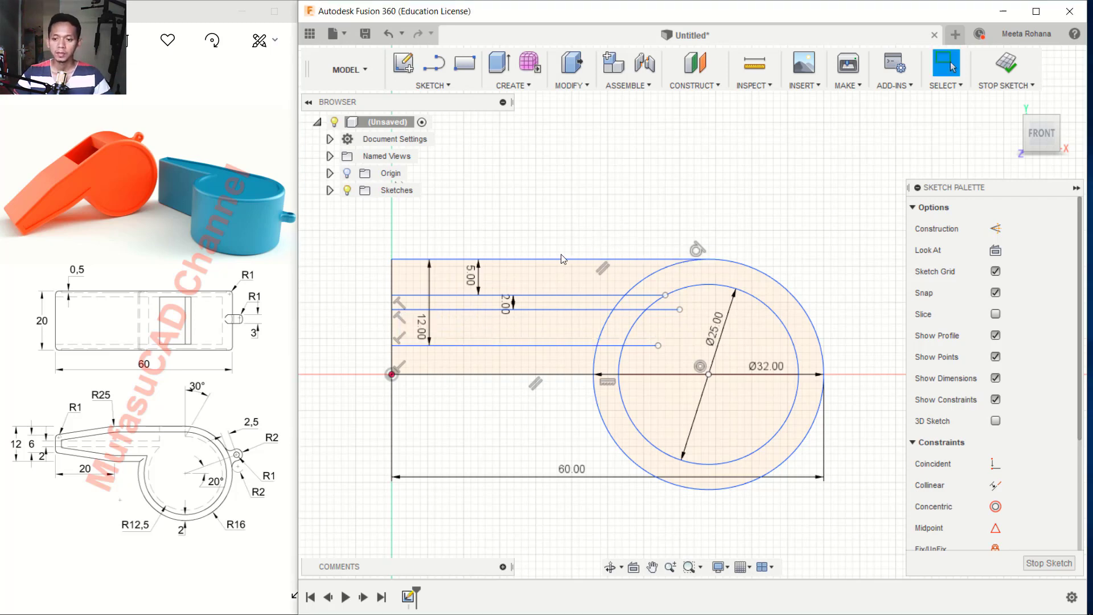
Delete the 60 mm bottom edge line
{"action": "left_click", "coordinate": [500, 379]}
{"action": "key", "text": "Delete"}
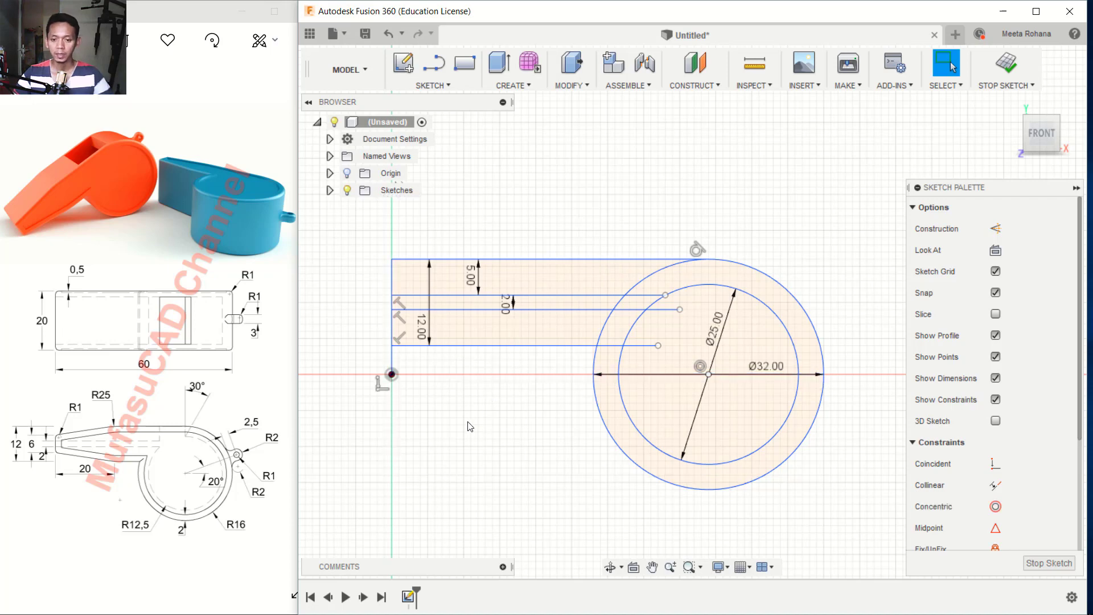
{"action": "key", "text": "l"}
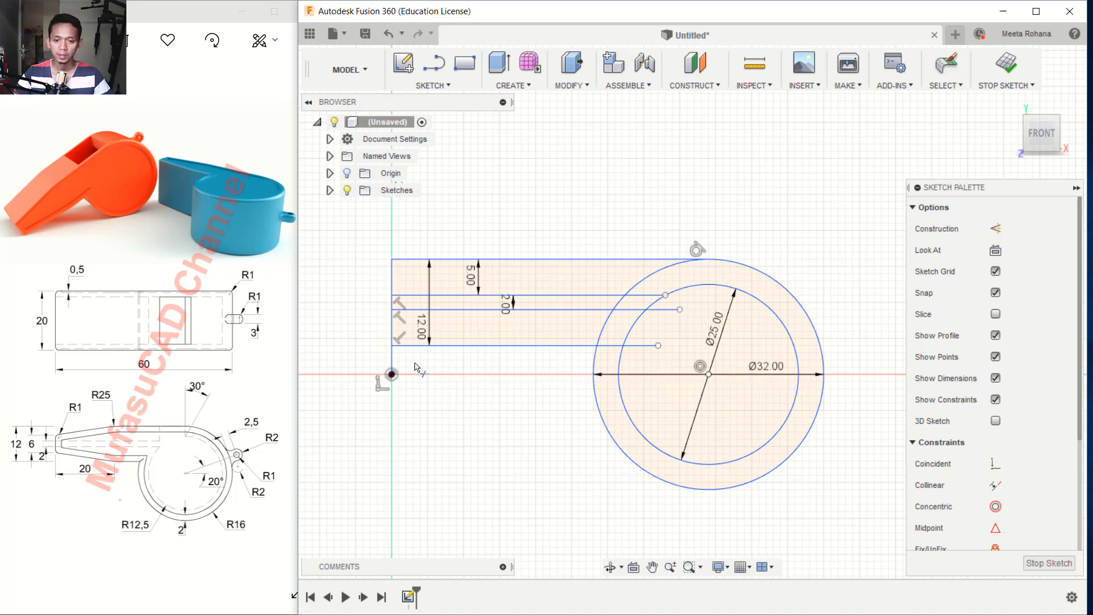
Draw a vertical line up from the inner circle and a slanted line rising up-right from its top
{"action": "scroll", "coordinate": [752, 328], "scroll_direction": "up", "scroll_amount": 2}
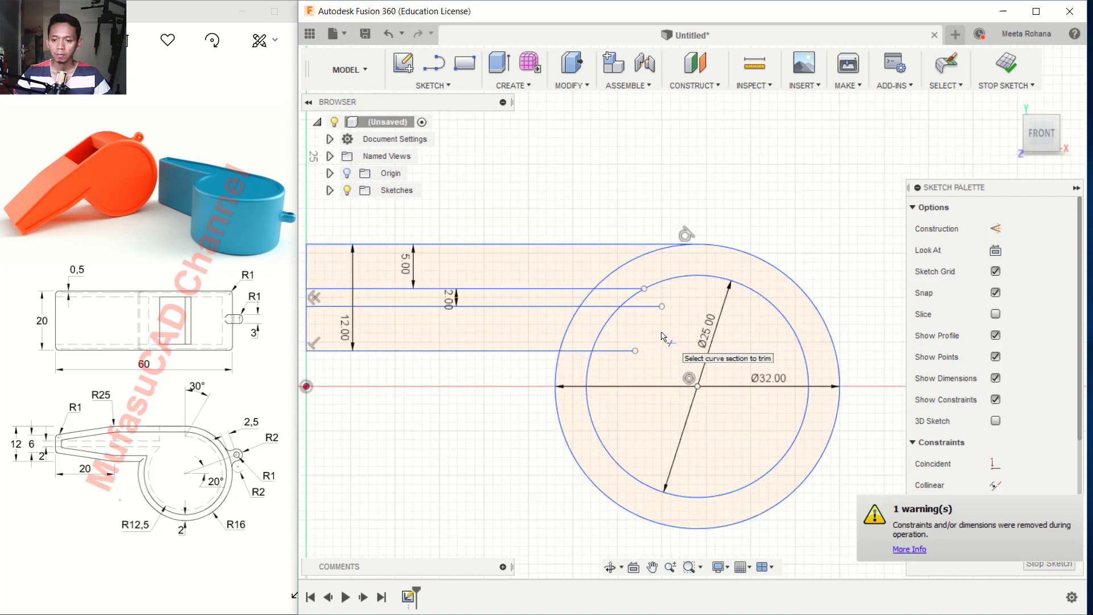
{"action": "key", "text": "l"}
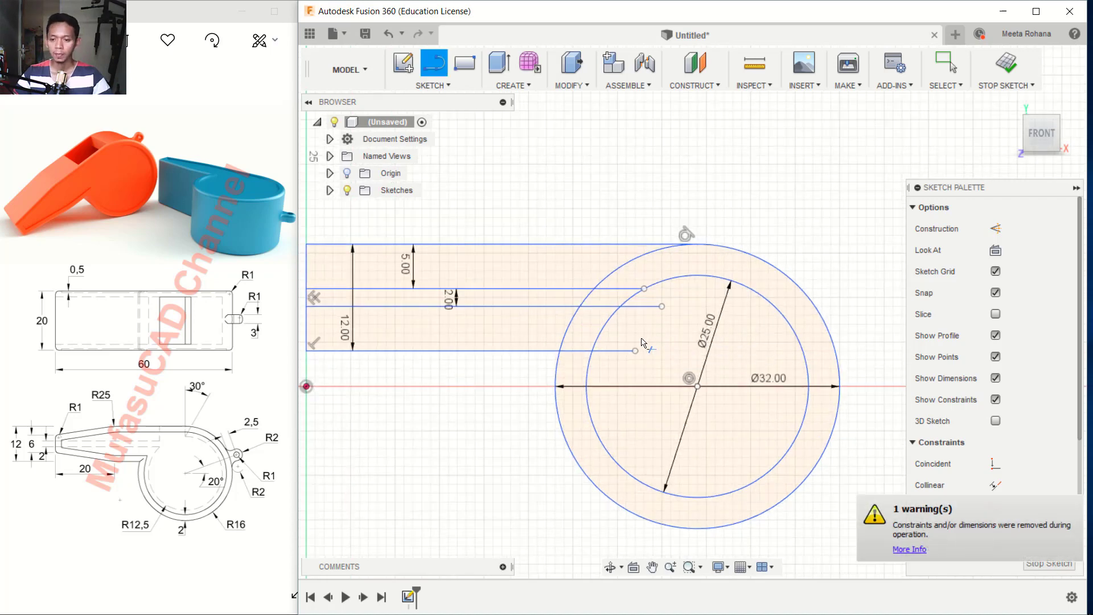
{"action": "left_click", "coordinate": [592, 350]}
{"action": "left_click", "coordinate": [592, 173]}
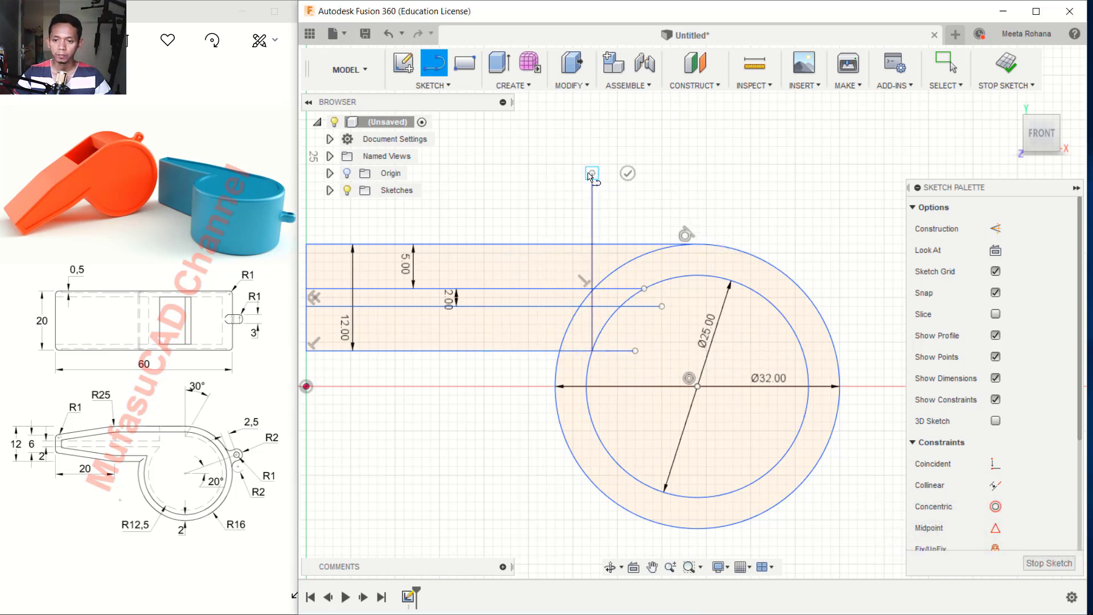
{"action": "left_click", "coordinate": [627, 173]}
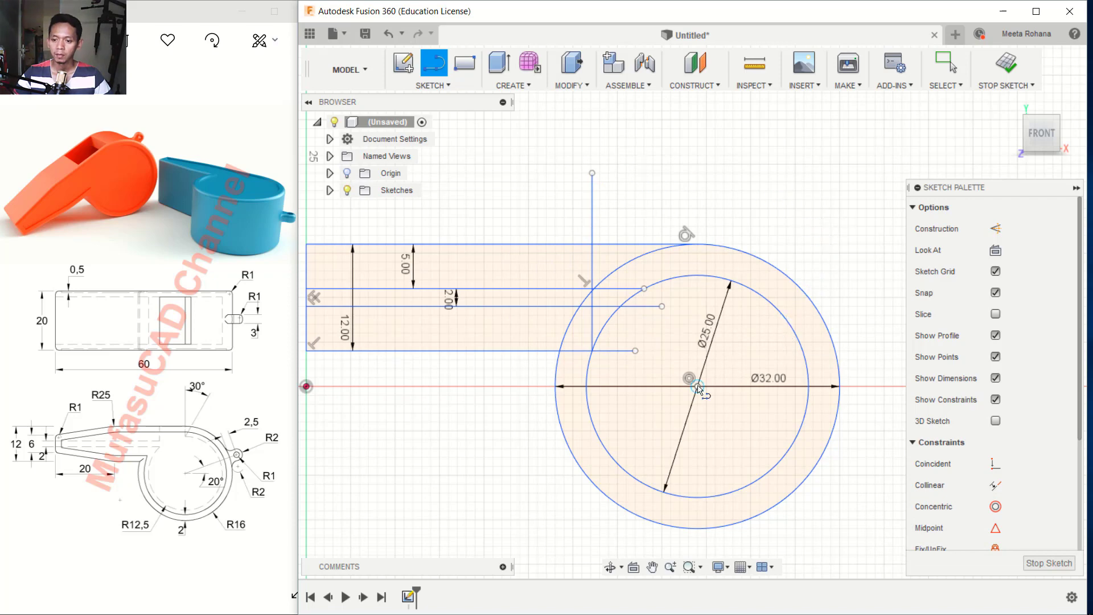
{"action": "left_click", "coordinate": [703, 275]}
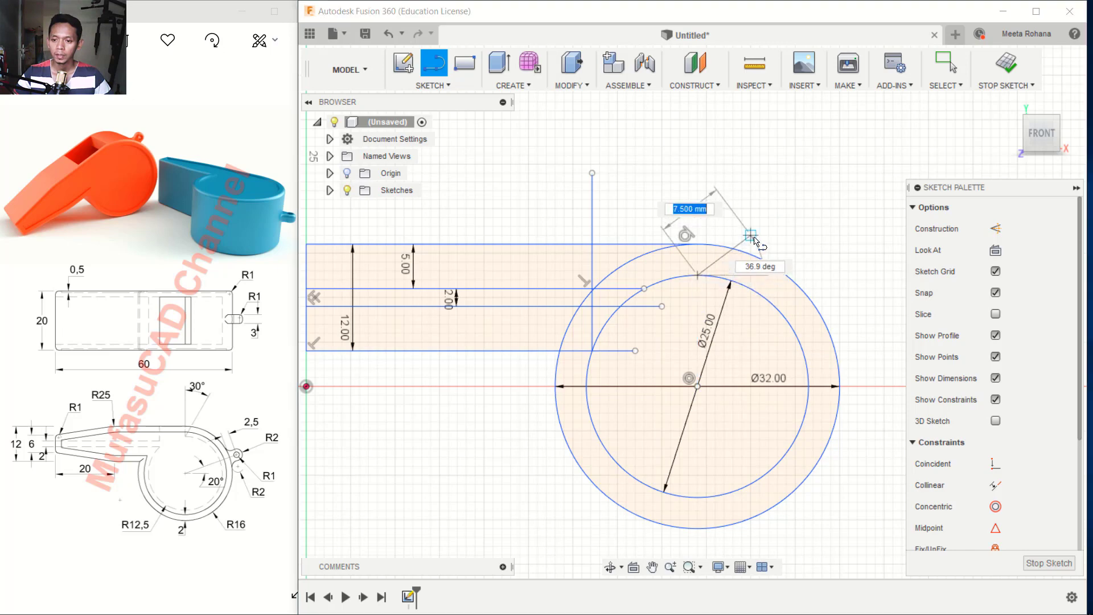
{"action": "left_click", "coordinate": [769, 173]}
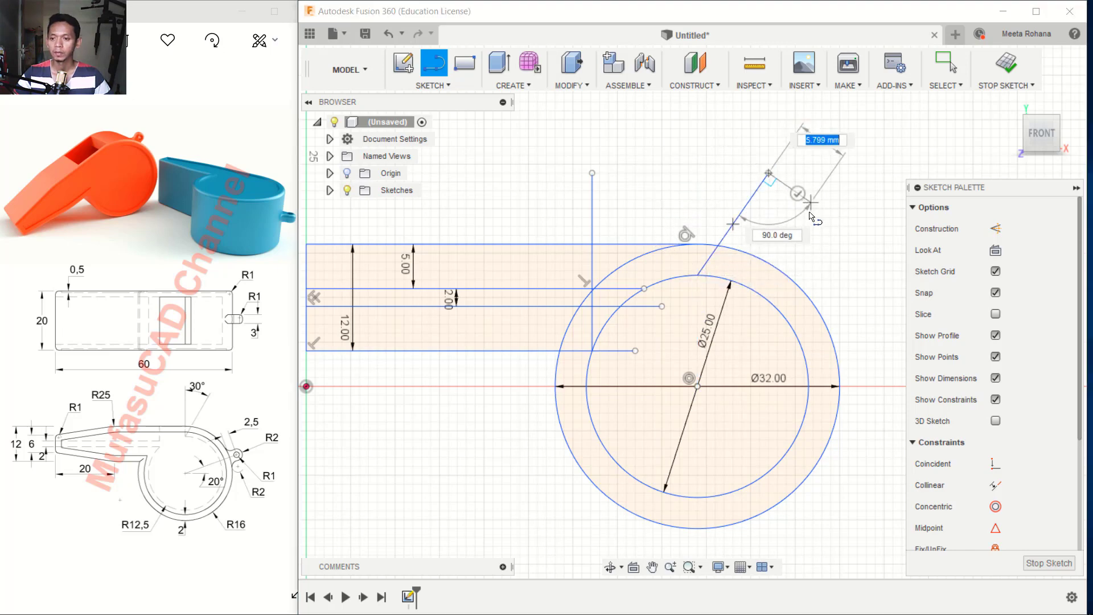
{"action": "key", "text": "Escape"}
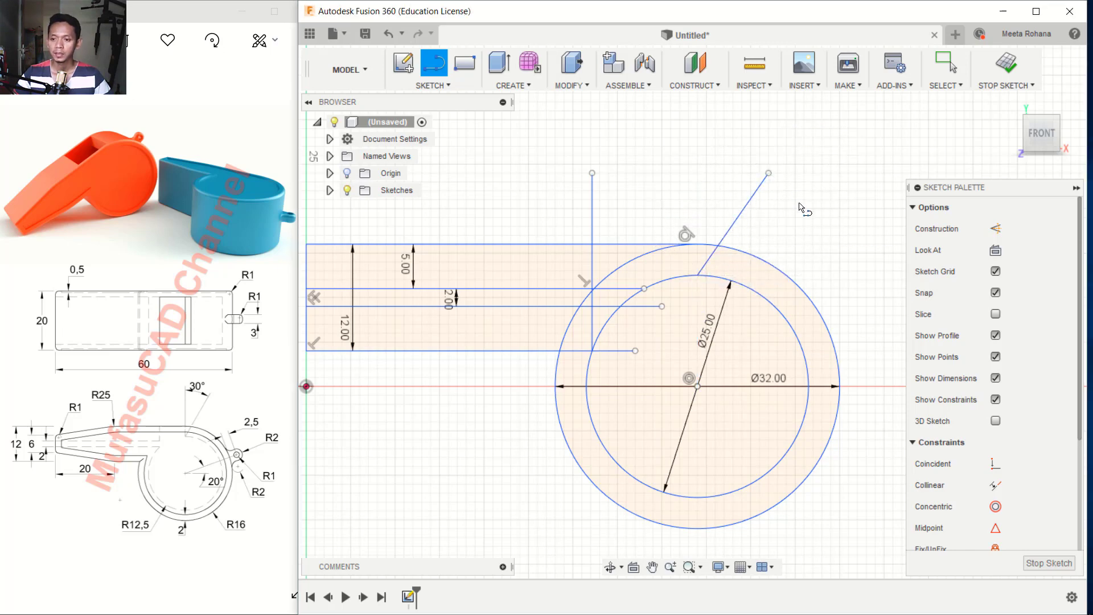
Add a short horizontal line right from the inner circle's top, then pick it with the slanted line for dimensioning
{"action": "left_click", "coordinate": [698, 275]}
{"action": "left_click", "coordinate": [812, 275]}
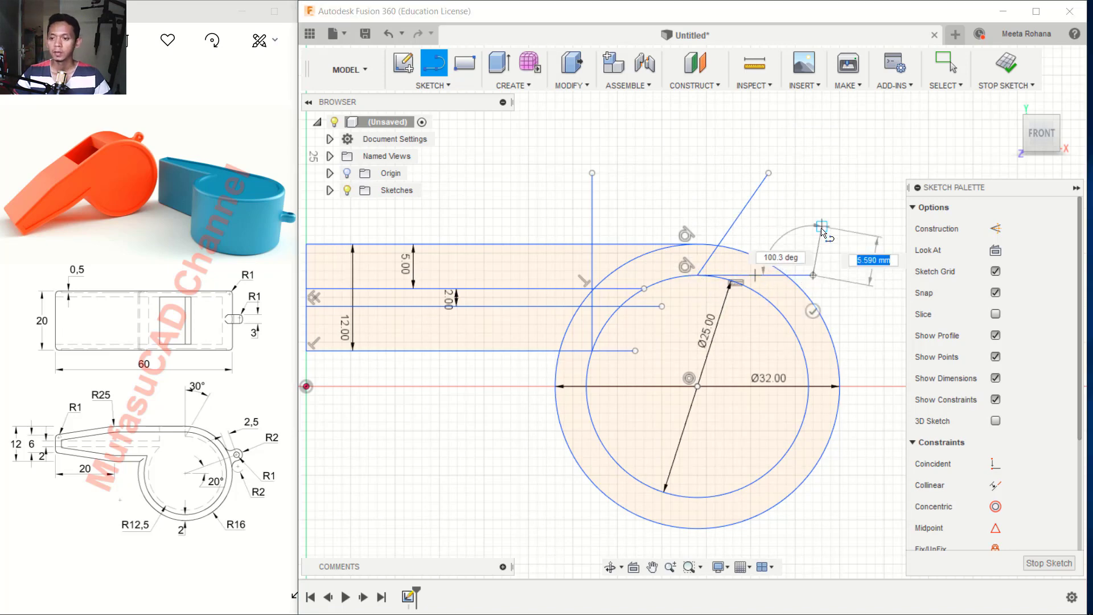
{"action": "left_click", "coordinate": [813, 310]}
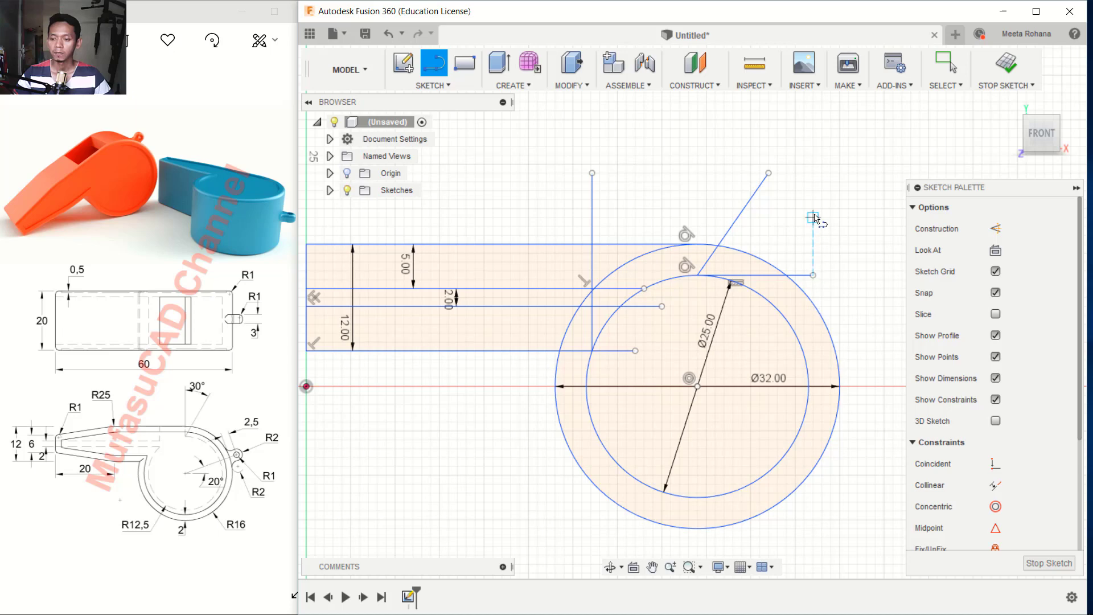
{"action": "key", "text": "Escape"}
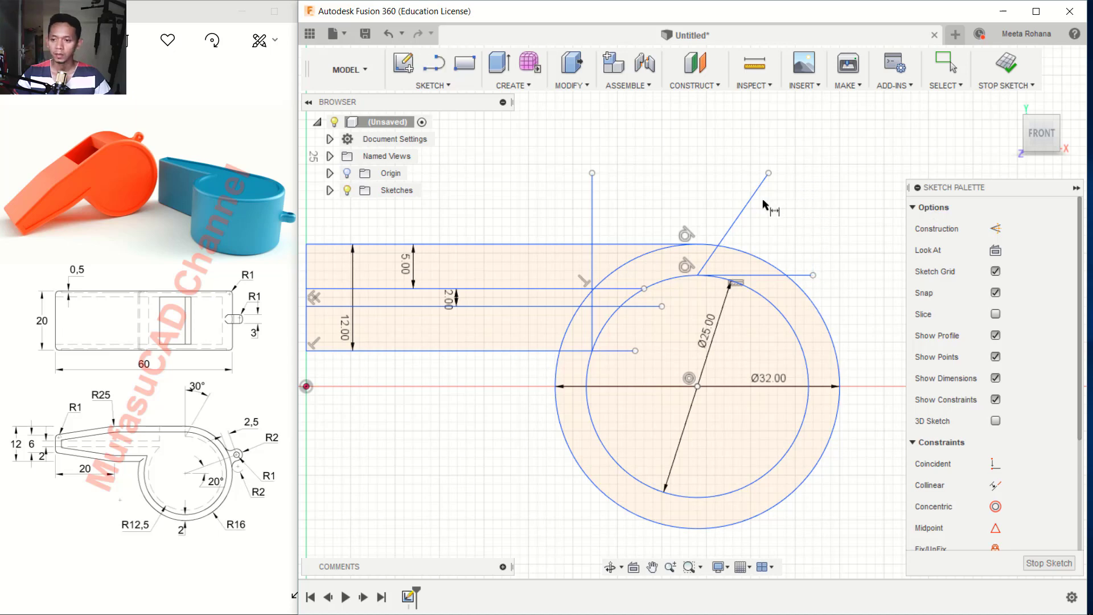
{"action": "left_click", "coordinate": [739, 216]}
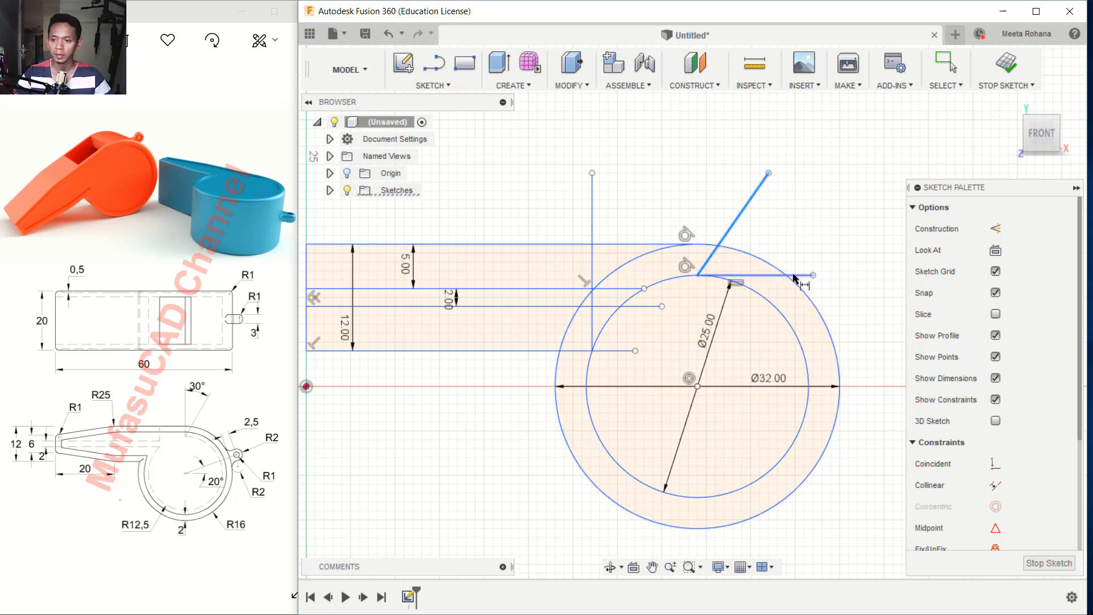
{"action": "left_click", "coordinate": [796, 278]}
Add a 60° angle dimension between the slanted line and the short horizontal line
{"action": "key", "text": "Escape"}
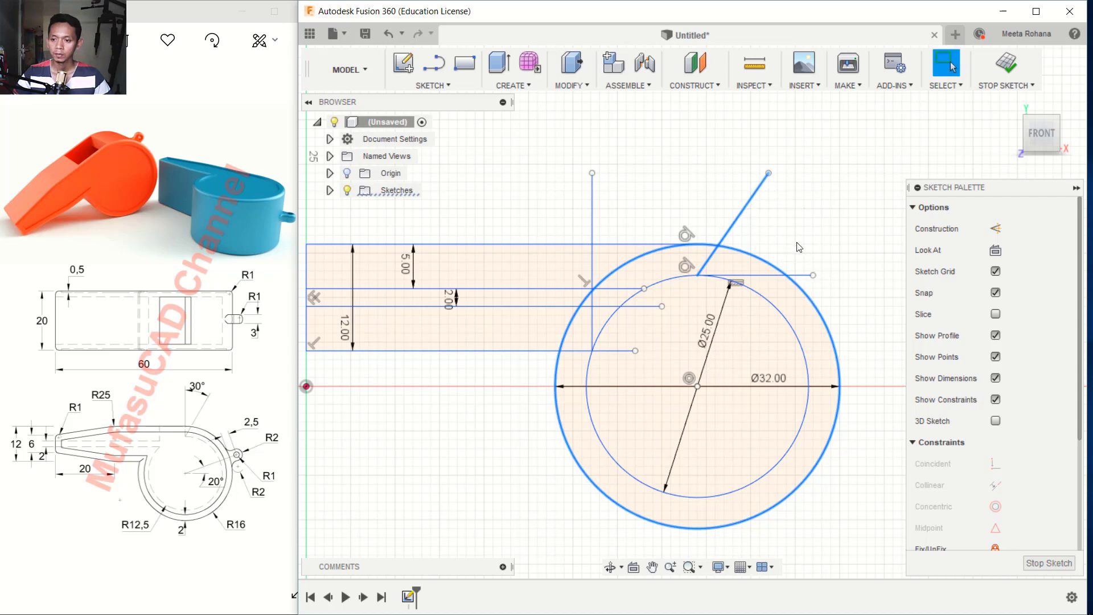
{"action": "key", "text": "d"}
{"action": "left_click", "coordinate": [760, 200]}
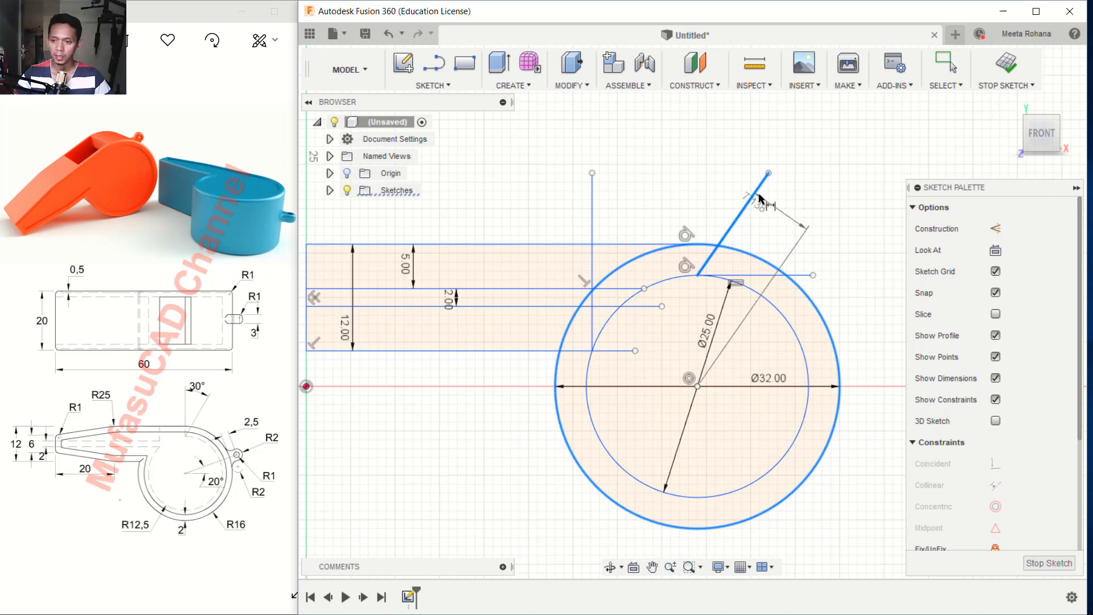
{"action": "key", "text": "Escape"}
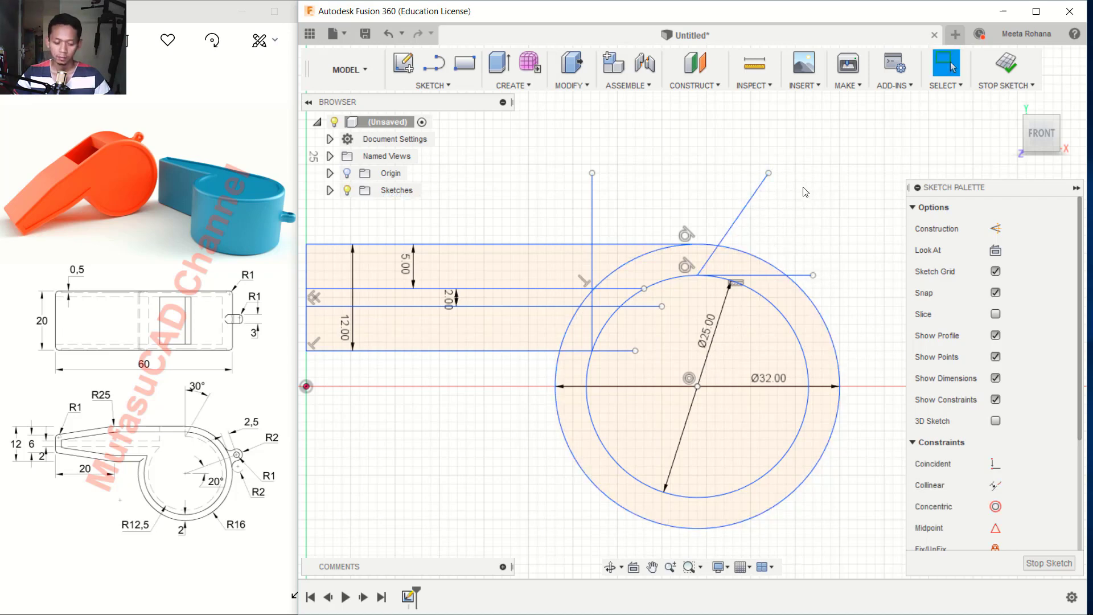
{"action": "key", "text": "d"}
{"action": "left_click", "coordinate": [752, 197]}
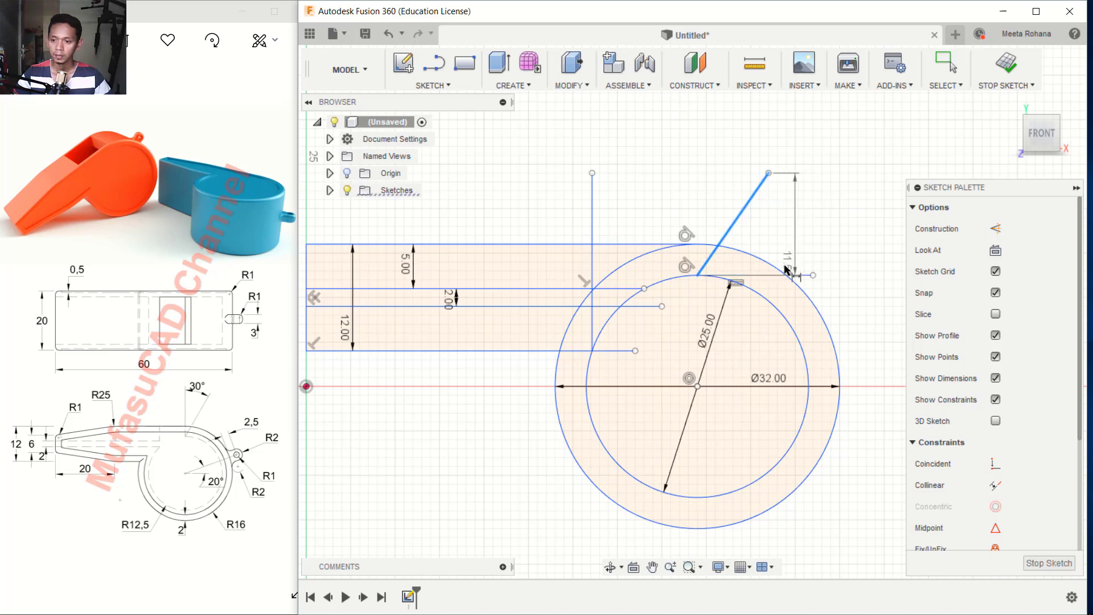
{"action": "left_click", "coordinate": [761, 275]}
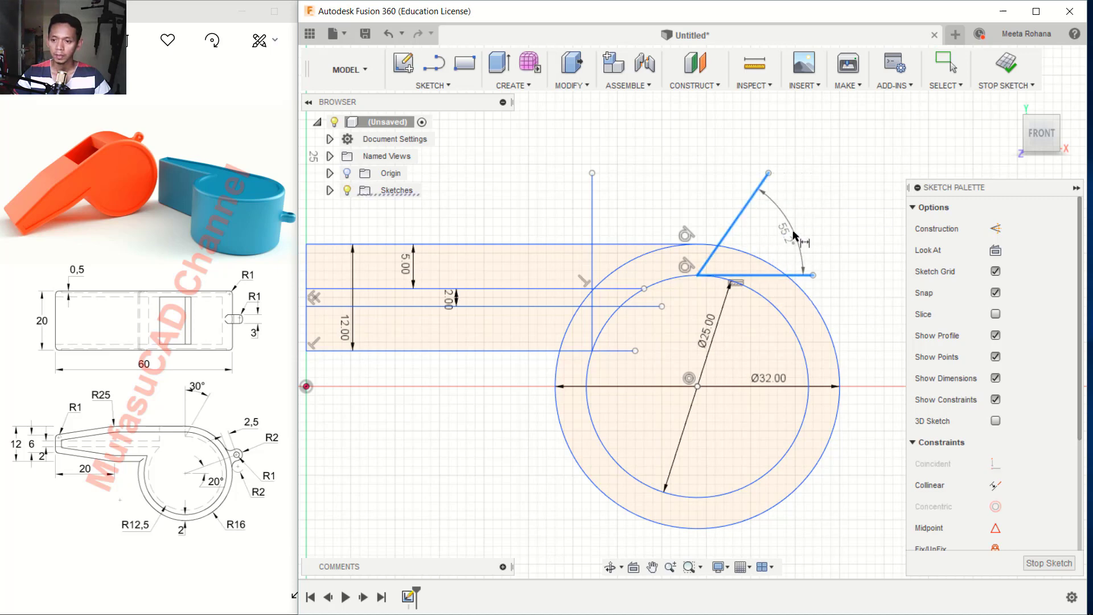
{"action": "left_click", "coordinate": [791, 235]}
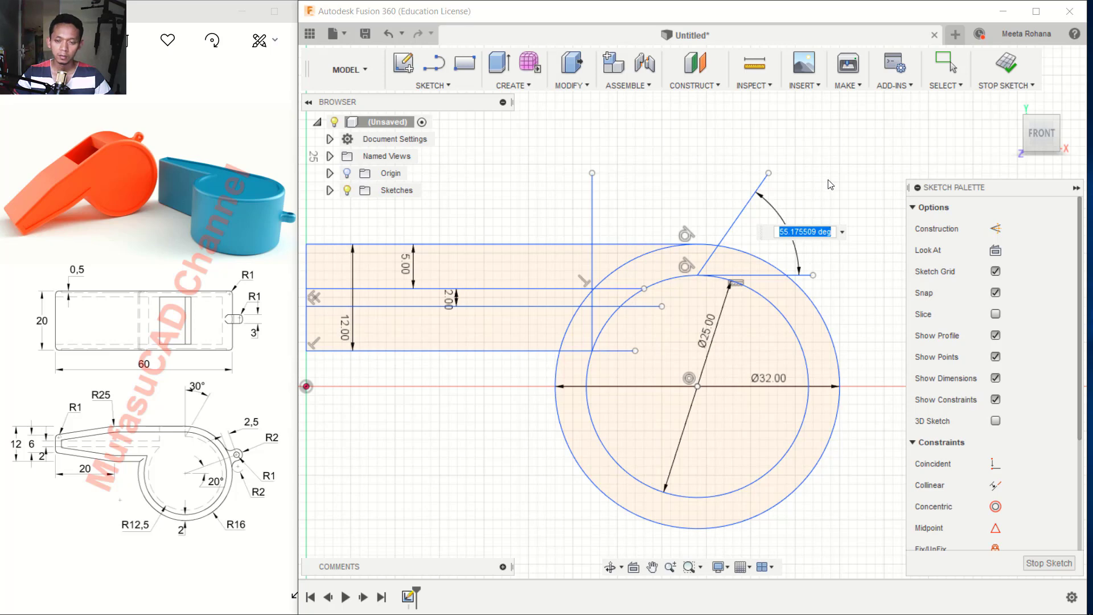
{"action": "type", "text": "60"}
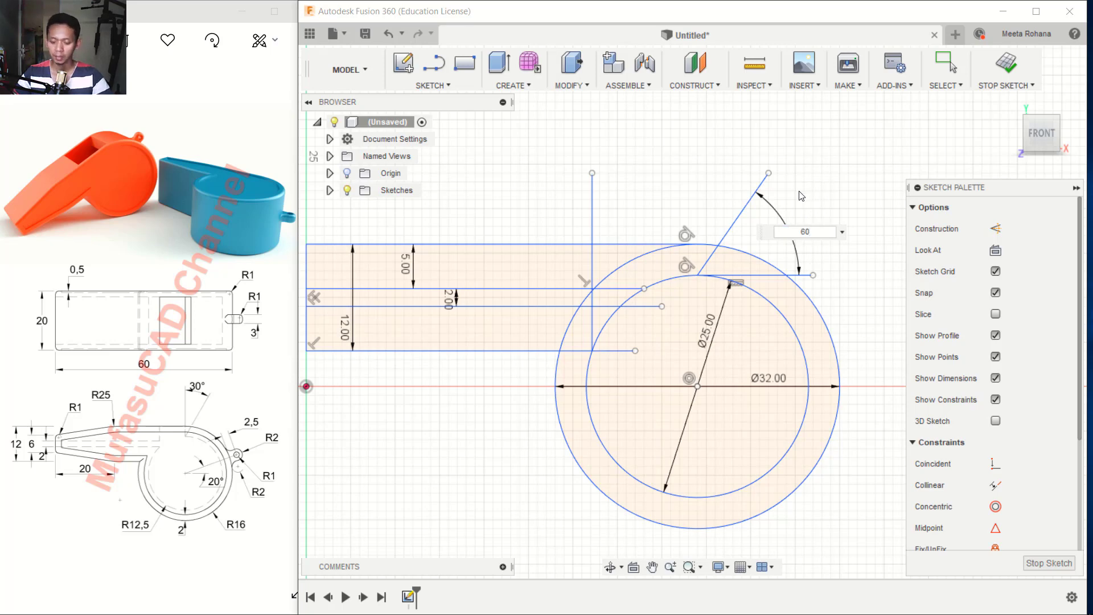
{"action": "key", "text": "Return"}
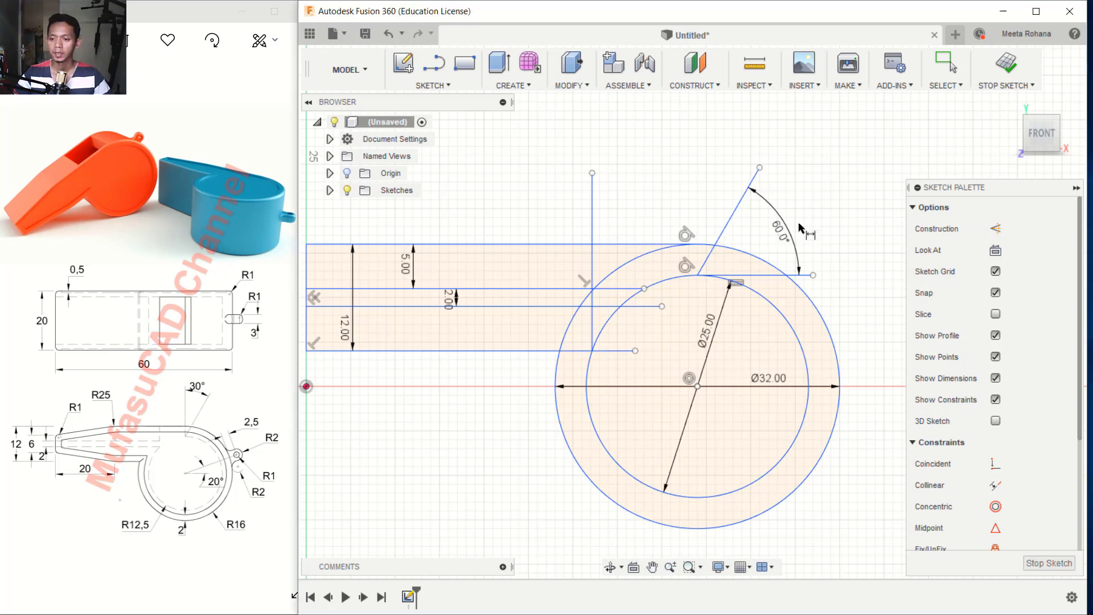
{"action": "key", "text": "l"}
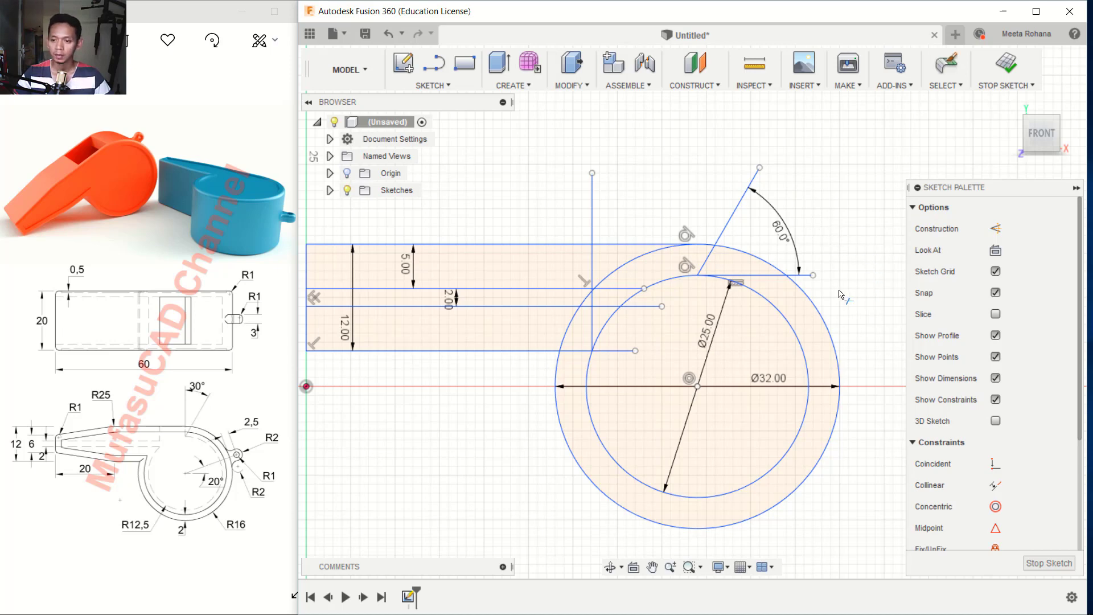
Trim the excess slanted, horizontal and vertical lines and both circles' upper-left arcs
{"action": "key", "text": "t"}
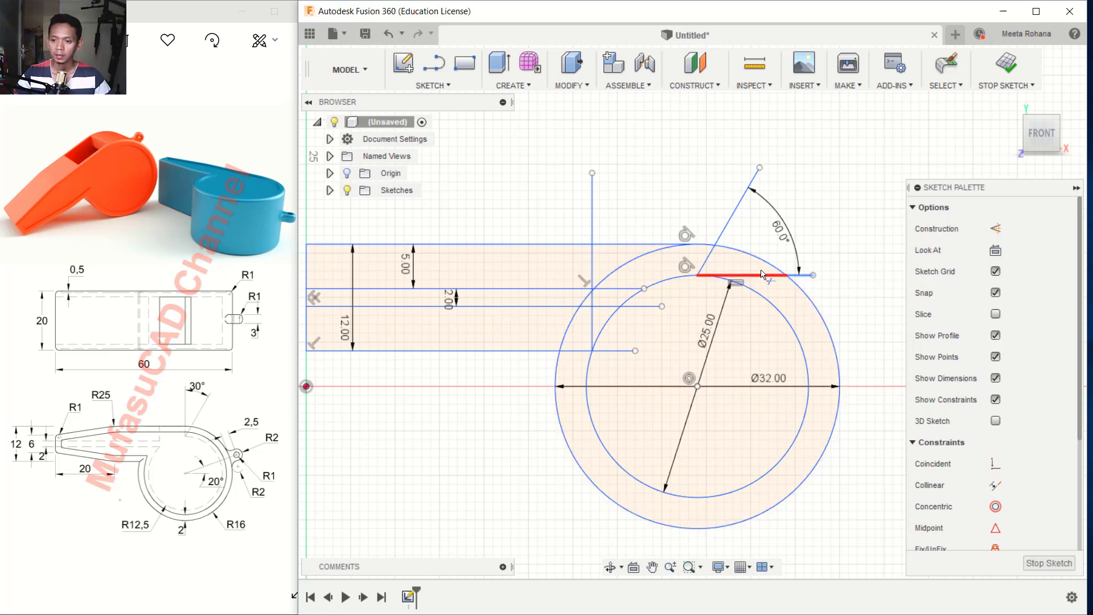
{"action": "left_click", "coordinate": [734, 223]}
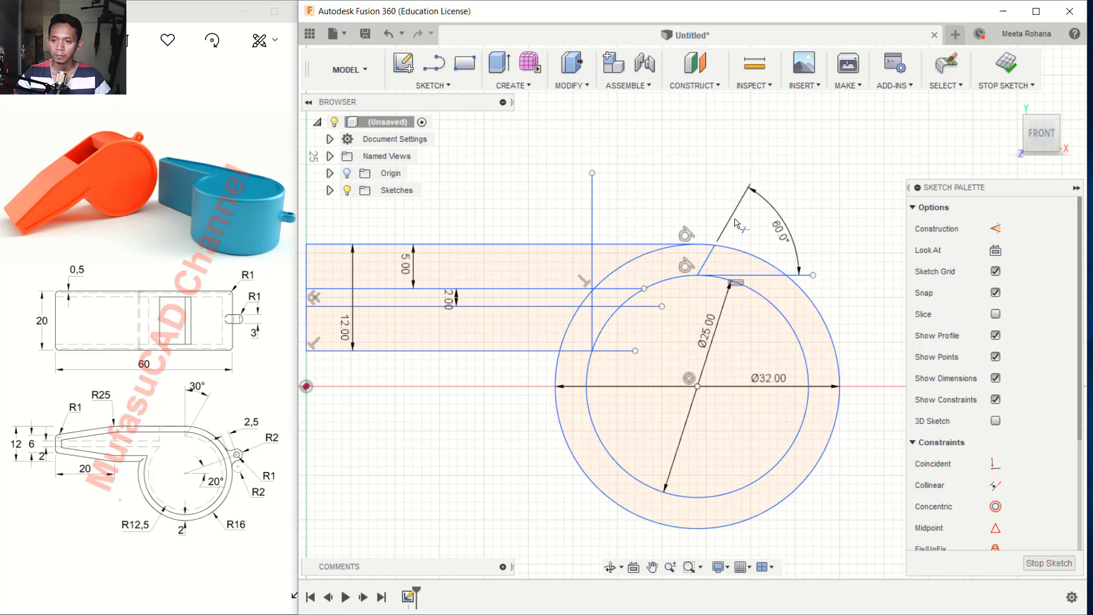
{"action": "left_click", "coordinate": [760, 277]}
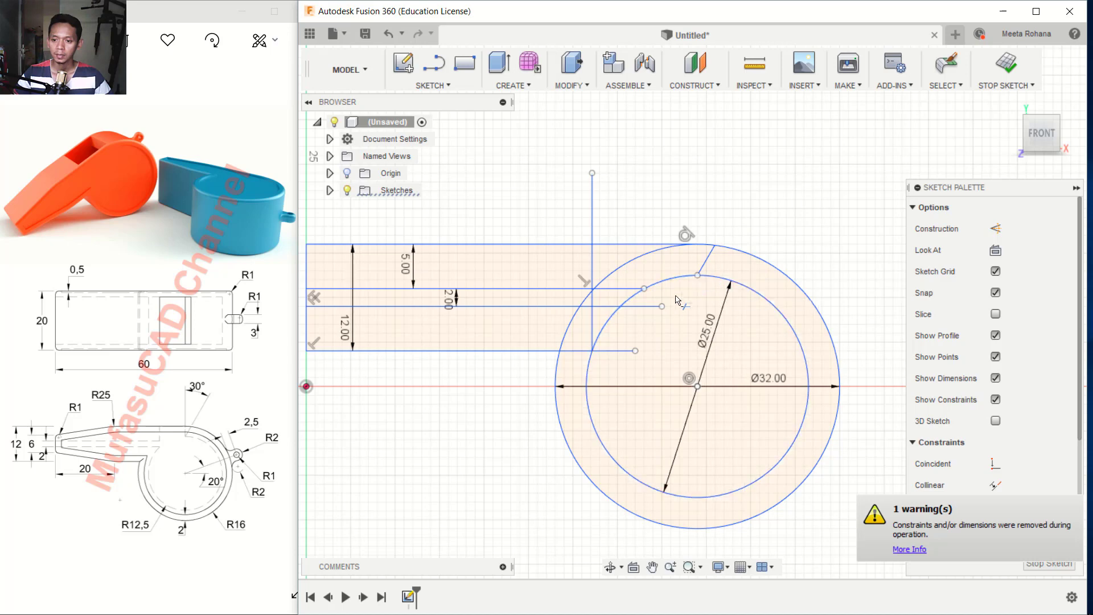
{"action": "left_click", "coordinate": [593, 211]}
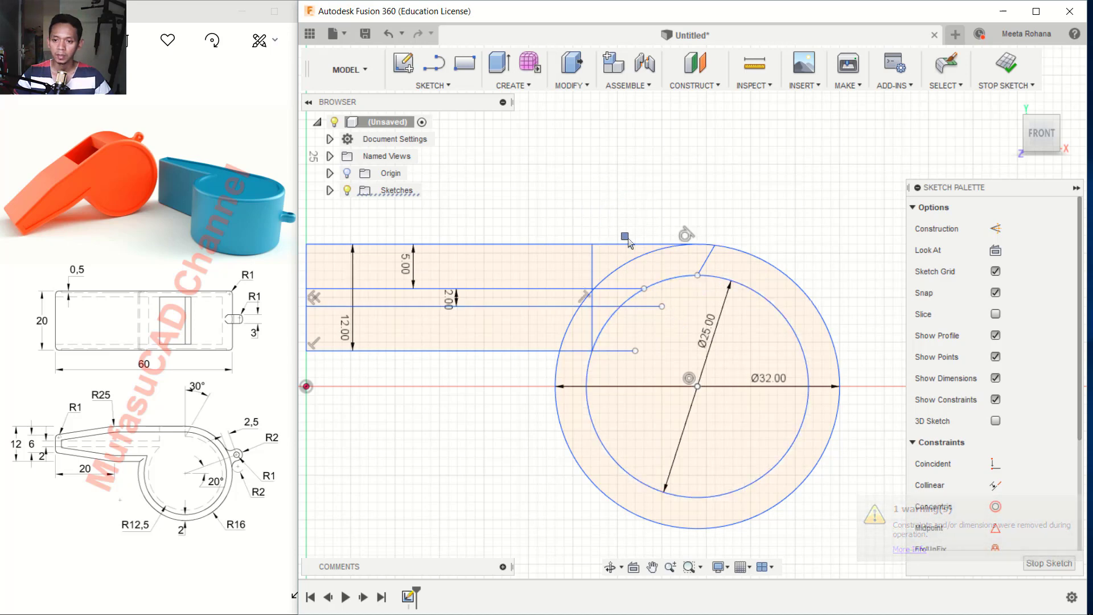
{"action": "left_click", "coordinate": [643, 267]}
{"action": "left_click", "coordinate": [658, 267]}
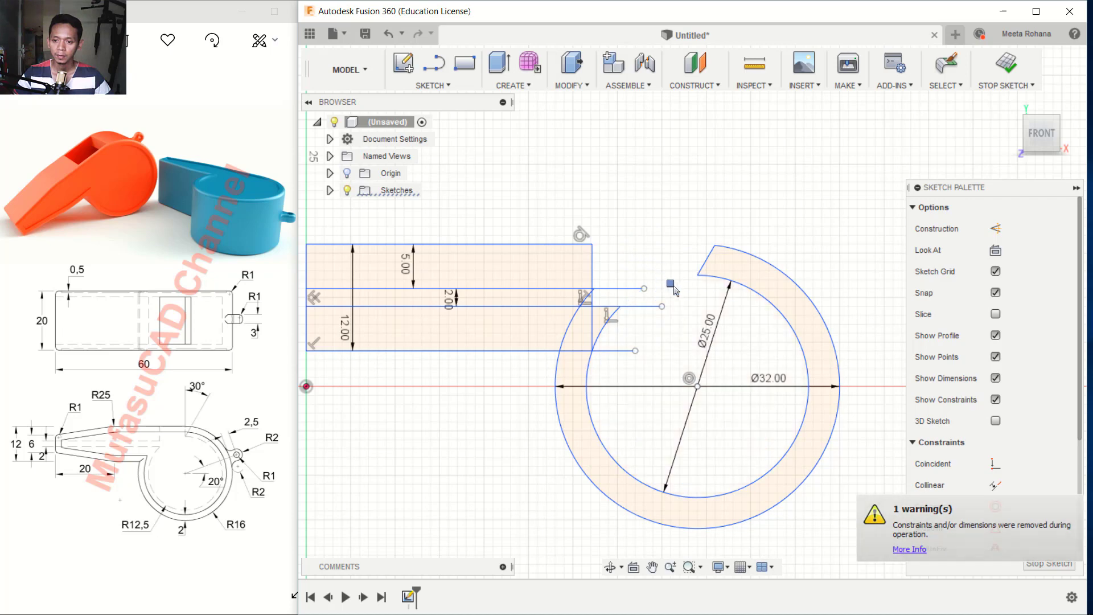
{"action": "left_click", "coordinate": [635, 288]}
{"action": "left_click", "coordinate": [613, 311]}
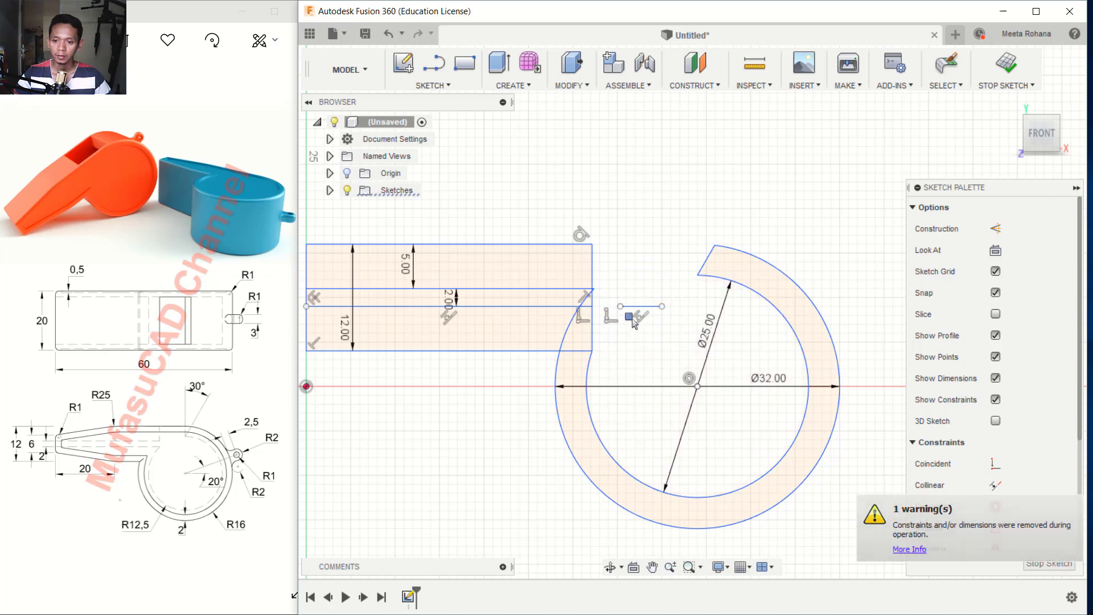
Trim the short vertical segment between the mouthpiece rectangles
{"action": "key", "text": "t"}
{"action": "scroll", "coordinate": [598, 306], "scroll_direction": "up", "scroll_amount": 3}
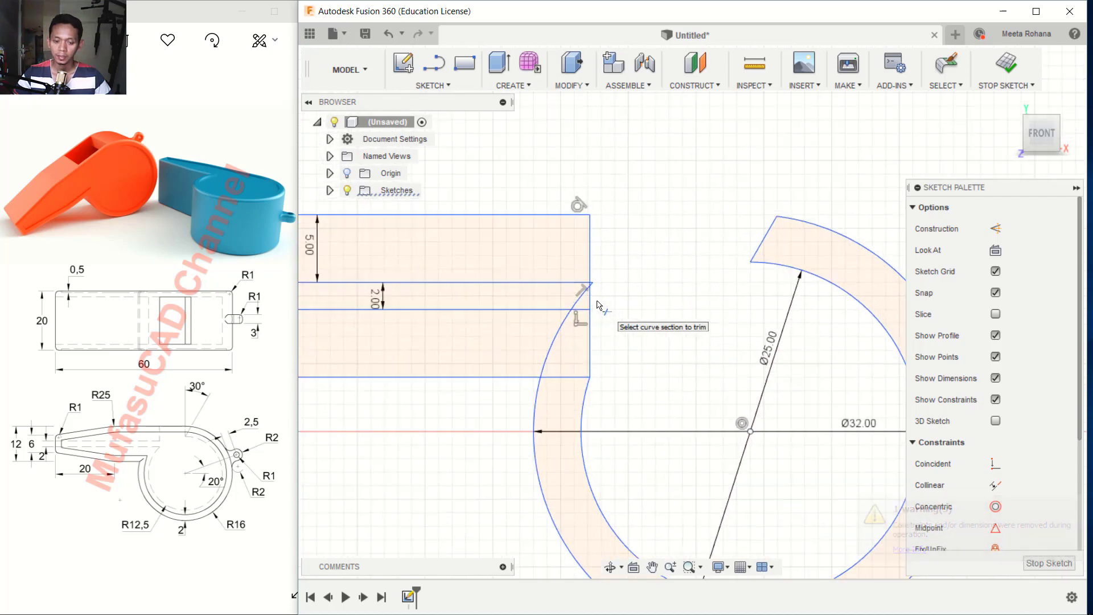
{"action": "left_click", "coordinate": [590, 296]}
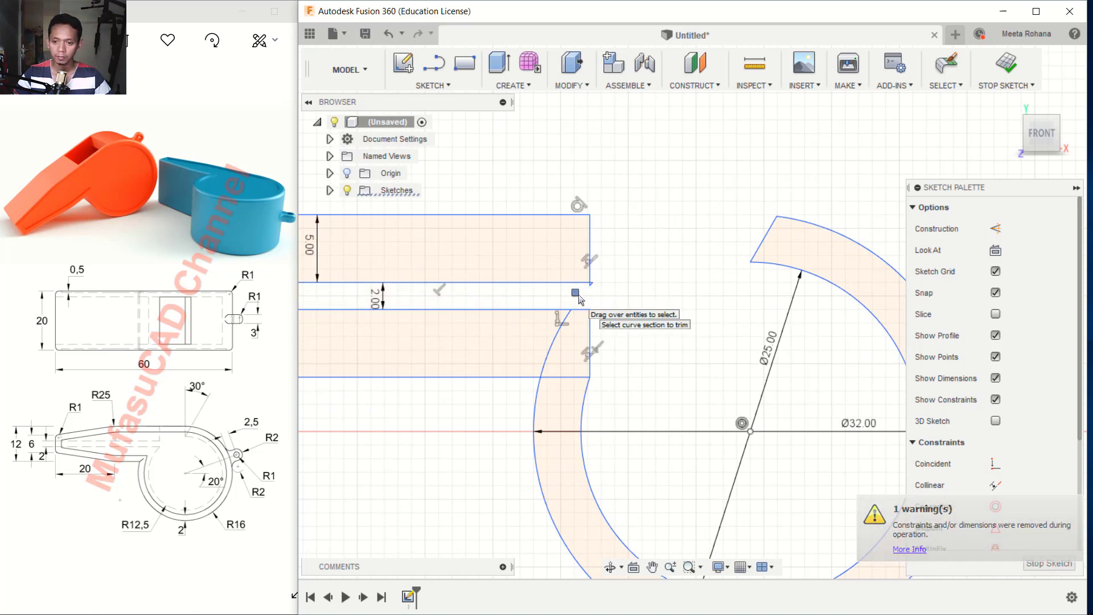
{"action": "scroll", "coordinate": [591, 295], "scroll_direction": "down", "scroll_amount": 3}
{"action": "scroll", "coordinate": [591, 295], "scroll_direction": "up", "scroll_amount": 6}
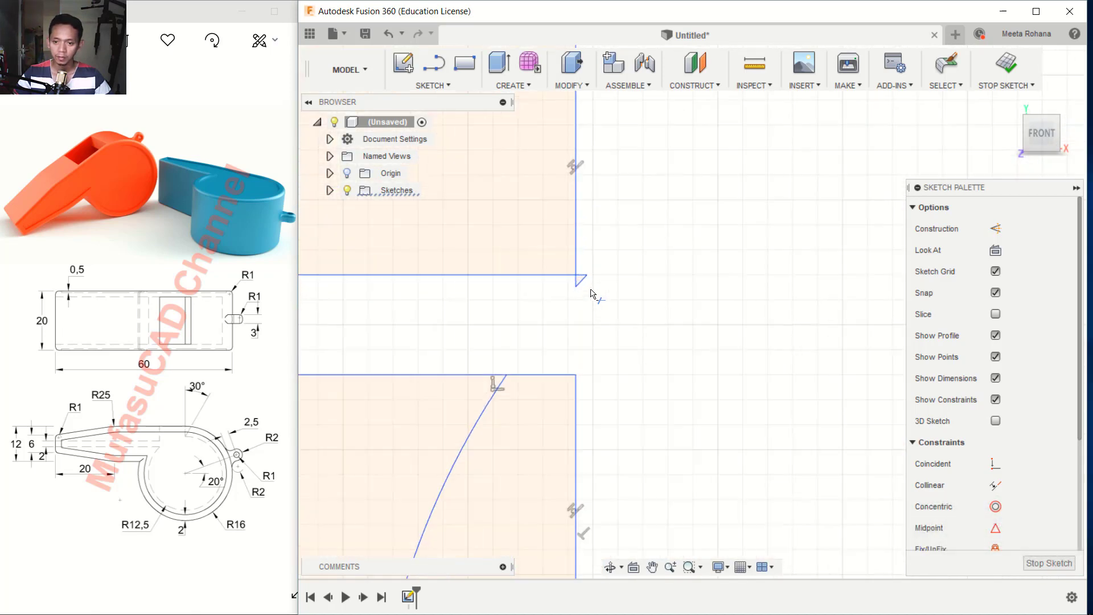
{"action": "scroll", "coordinate": [591, 294], "scroll_direction": "up", "scroll_amount": 4}
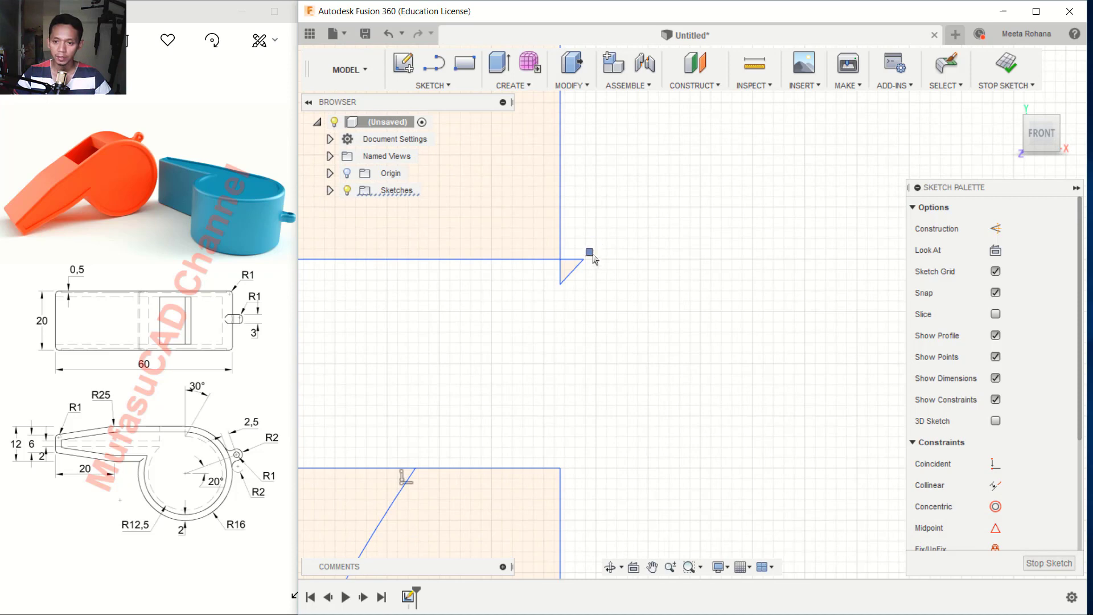
{"action": "scroll", "coordinate": [562, 347], "scroll_direction": "down", "scroll_amount": 4}
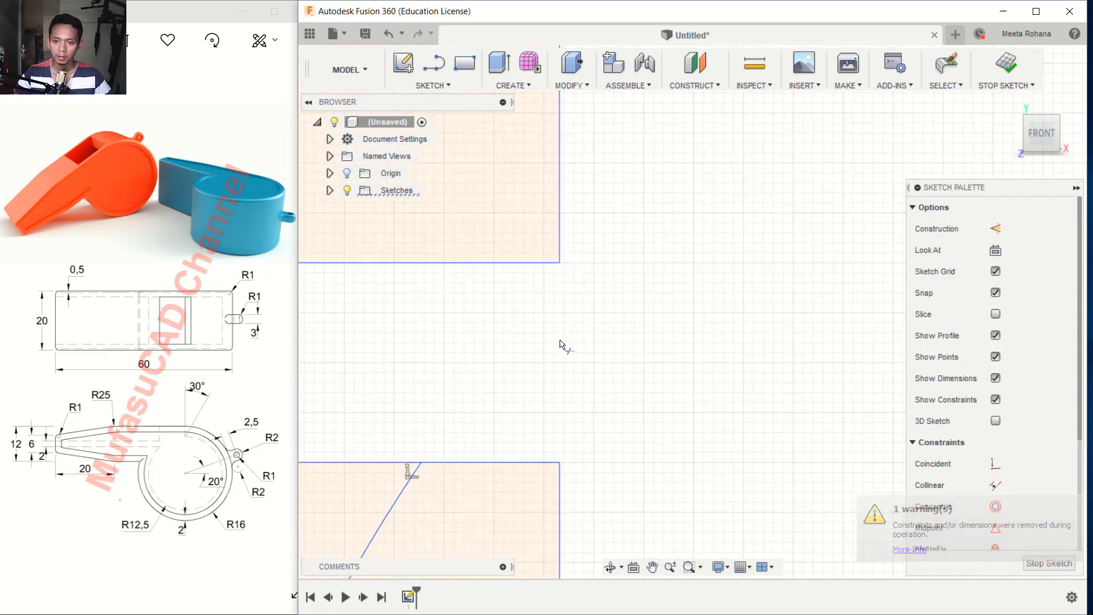
Trim the curve and edge in the lower rectangle and the leftover line between rectangles
{"action": "middle_click_drag", "start_coordinate": [559, 346], "coordinate": [647, 307]}
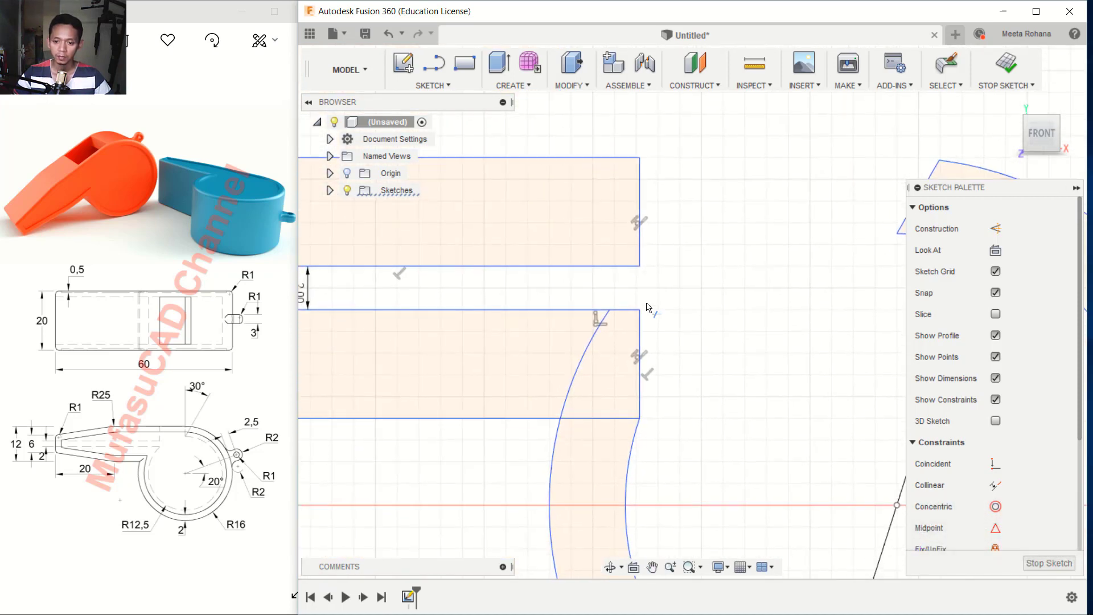
{"action": "left_click", "coordinate": [596, 397]}
{"action": "left_click", "coordinate": [595, 418]}
{"action": "scroll", "coordinate": [608, 393], "scroll_direction": "down", "scroll_amount": 3}
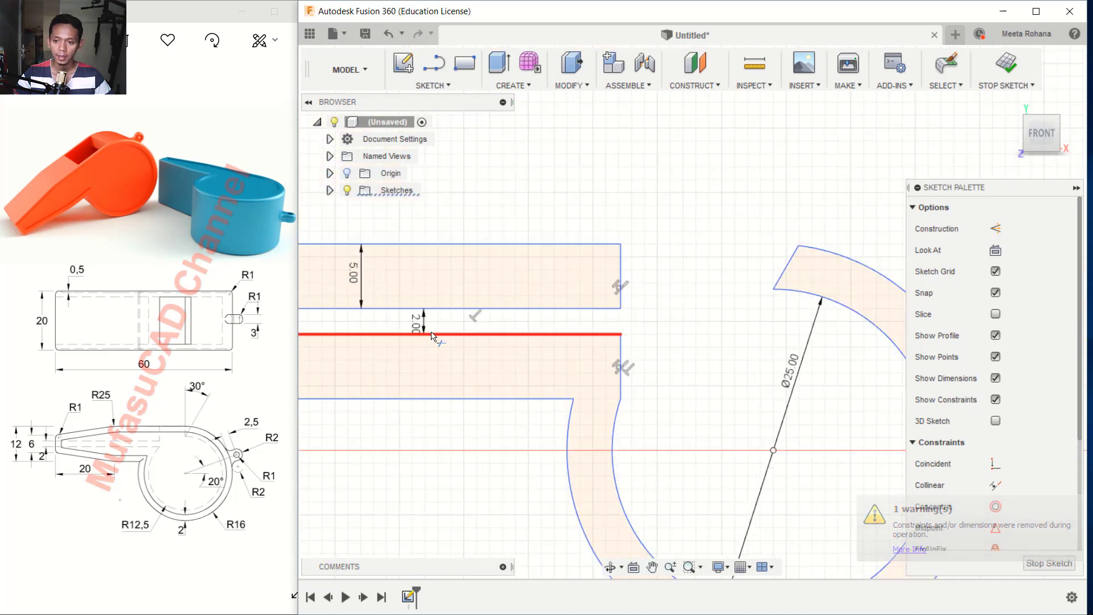
{"action": "middle_click_drag", "start_coordinate": [433, 337], "coordinate": [699, 333]}
{"action": "scroll", "coordinate": [491, 324], "scroll_direction": "up", "scroll_amount": 2}
{"action": "left_click", "coordinate": [475, 319]}
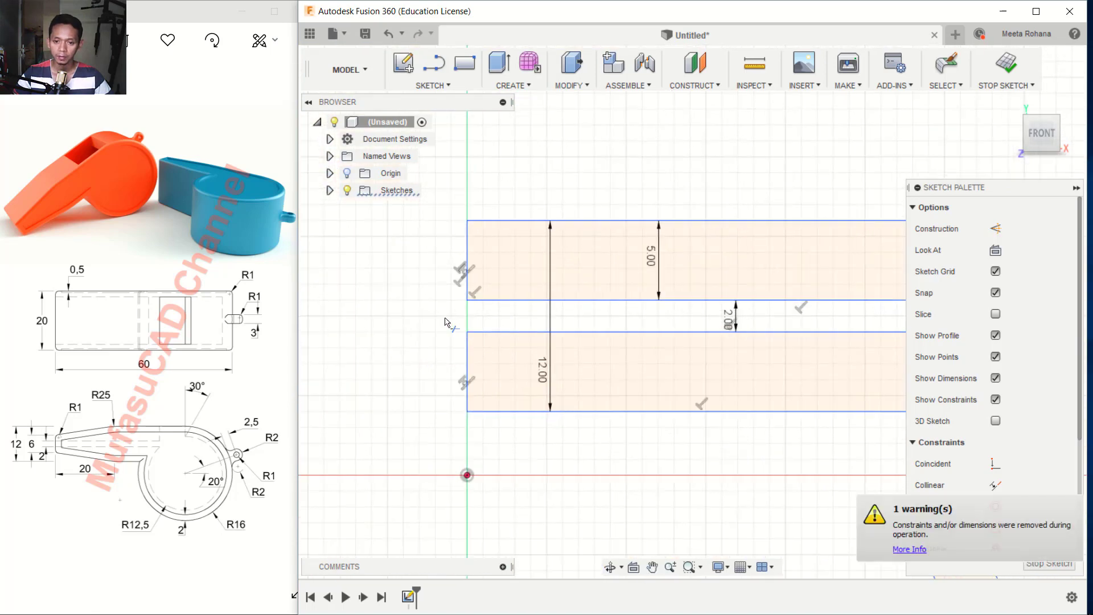
{"action": "scroll", "coordinate": [659, 335], "scroll_direction": "down", "scroll_amount": 3}
{"action": "middle_click_drag", "start_coordinate": [759, 336], "coordinate": [574, 305]}
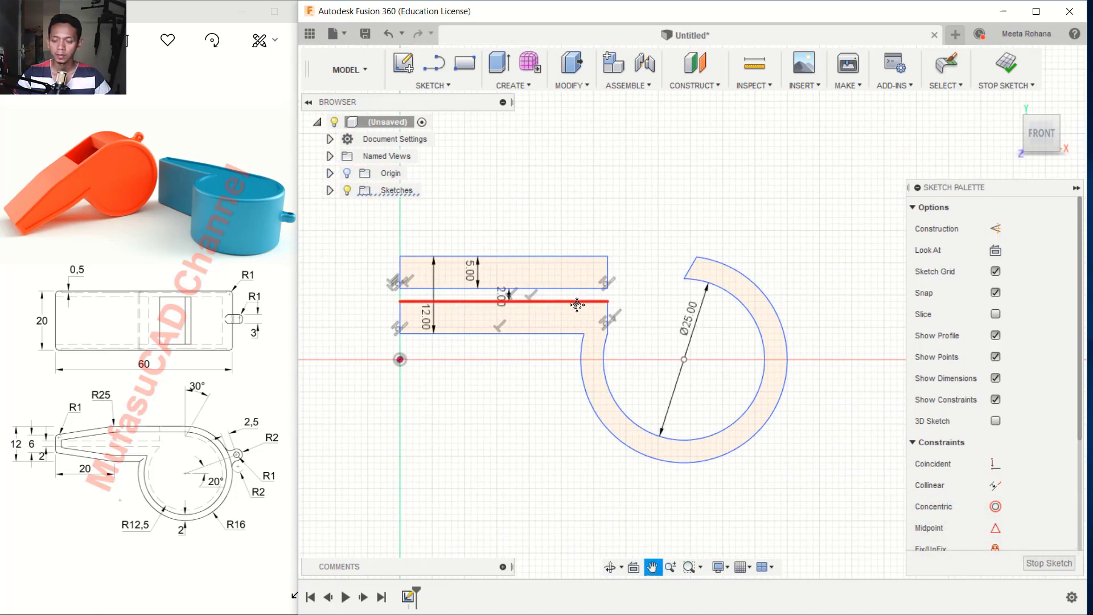
{"action": "middle_click_drag", "start_coordinate": [729, 340], "coordinate": [650, 324]}
{"action": "scroll", "coordinate": [678, 322], "scroll_direction": "up", "scroll_amount": 3}
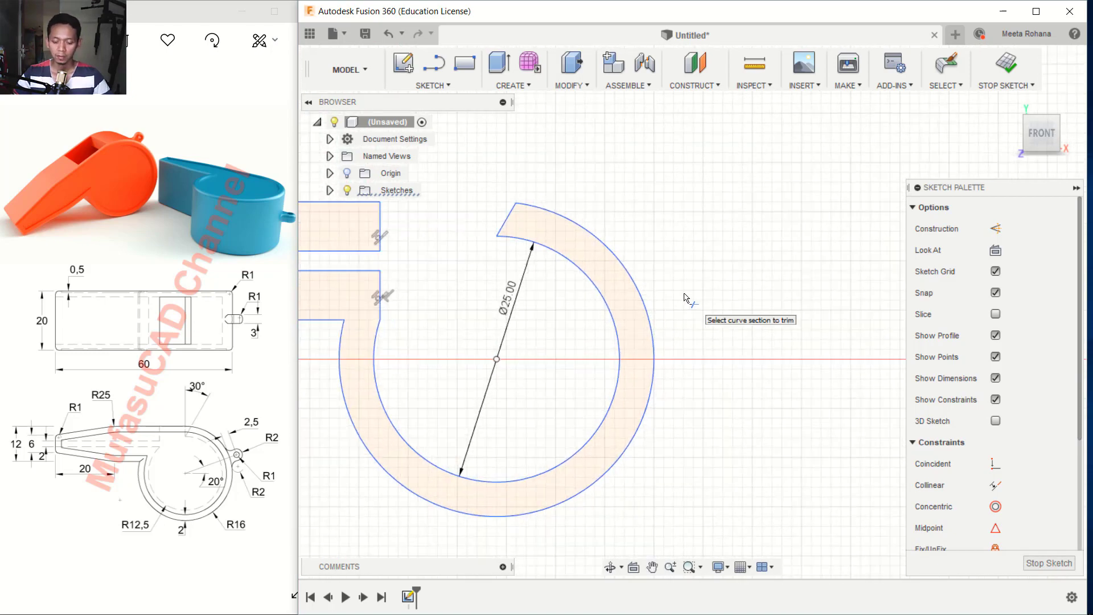
Draw a horizontal and an angled construction line from the circle centre
{"action": "key", "text": "l"}
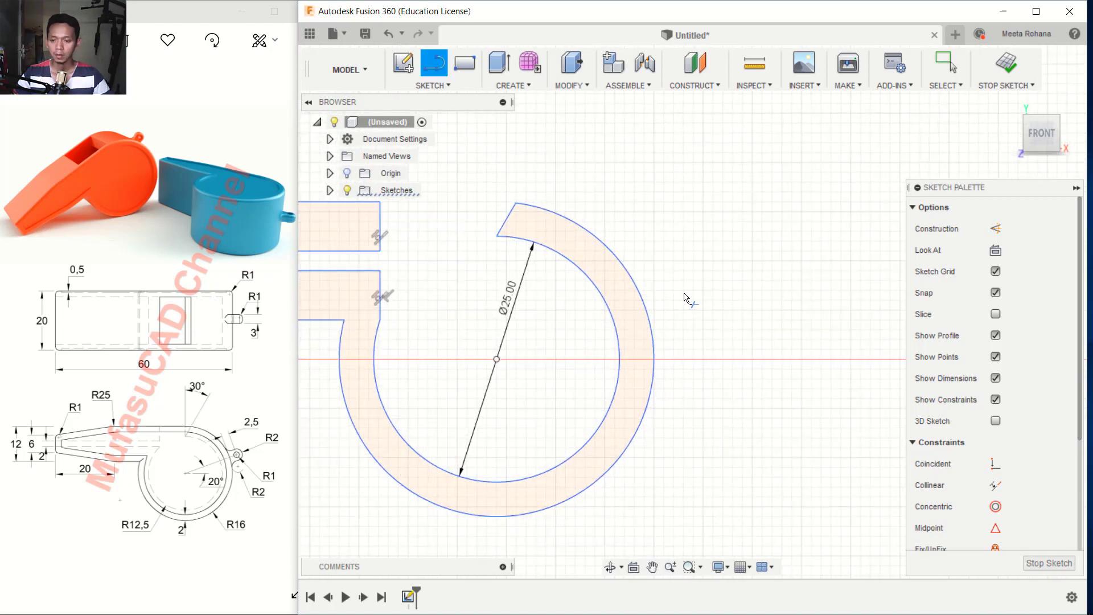
{"action": "left_click", "coordinate": [1000, 230]}
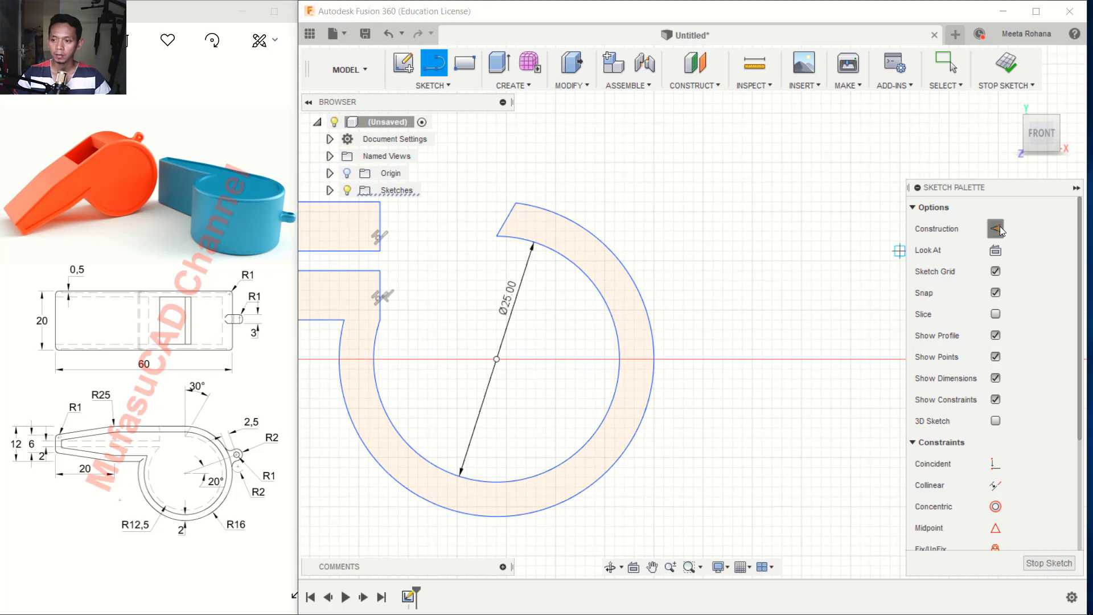
{"action": "left_click", "coordinate": [497, 360]}
{"action": "left_click", "coordinate": [753, 359]}
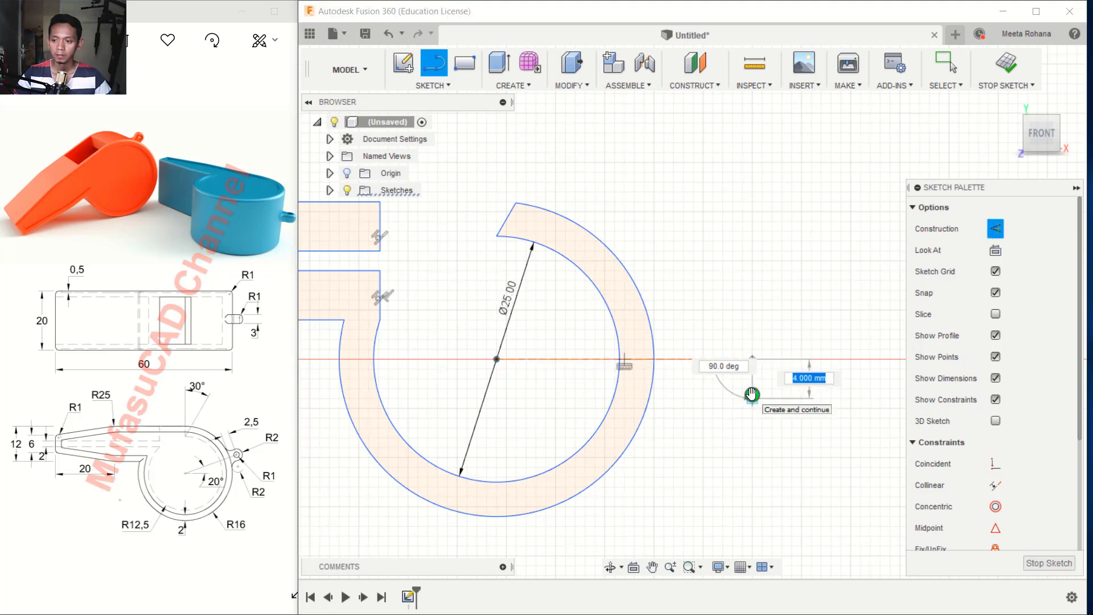
{"action": "key", "text": "Escape"}
{"action": "left_click", "coordinate": [497, 360]}
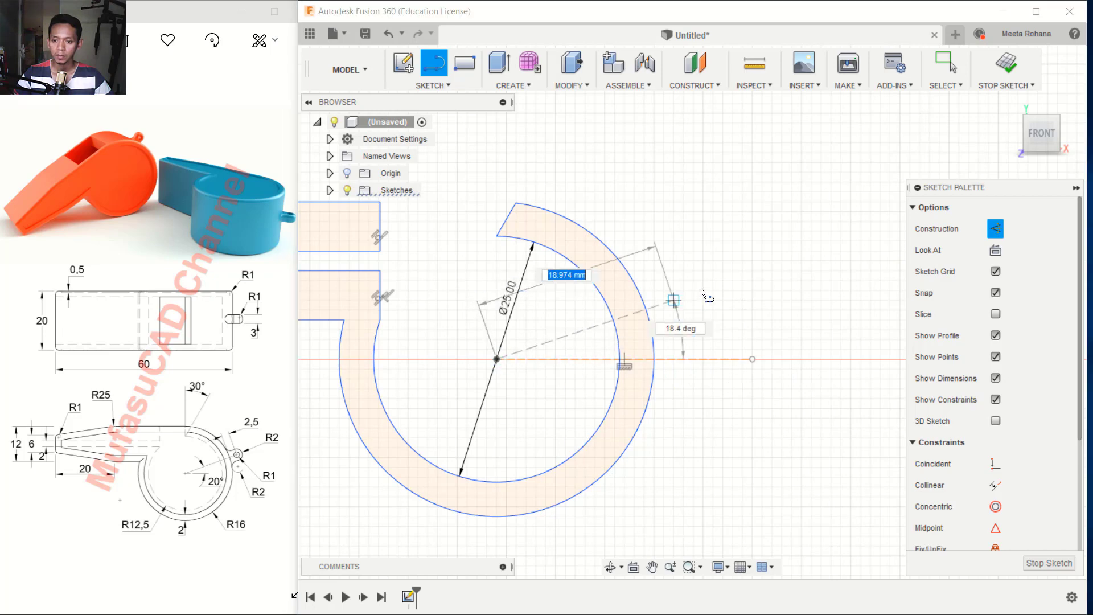
{"action": "left_click", "coordinate": [723, 252]}
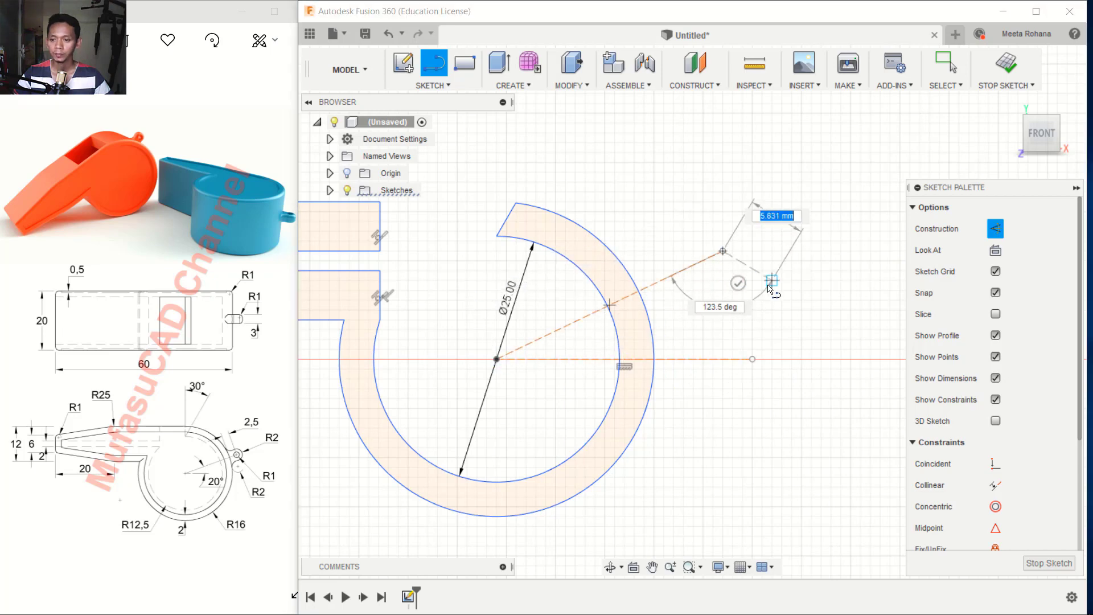
{"action": "key", "text": "Escape"}
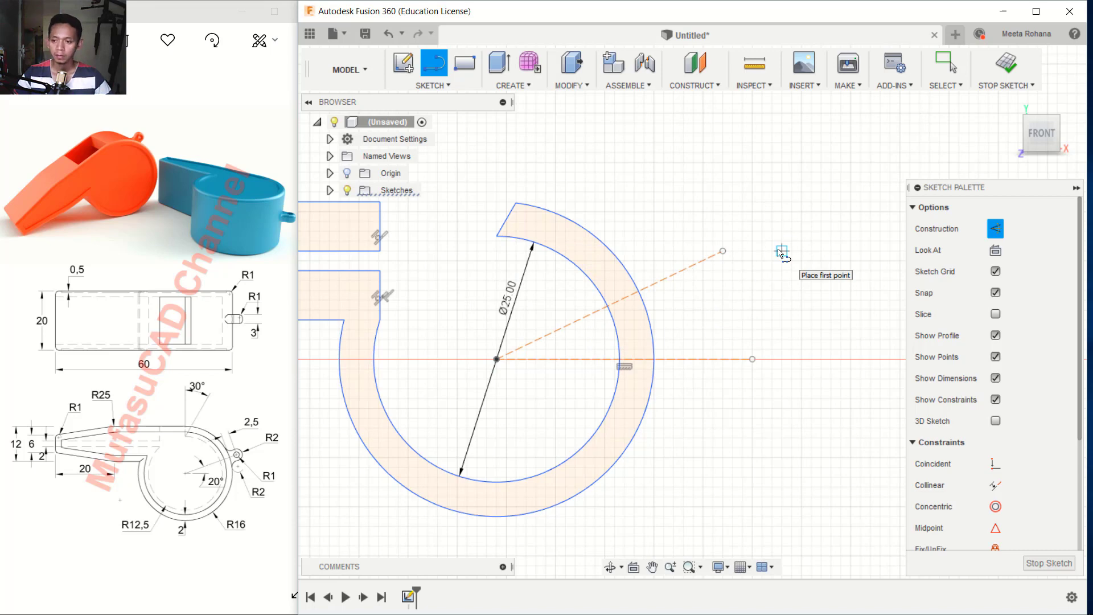
Start an angle dimension between the angled construction line and the horizontal one
{"action": "key", "text": "d"}
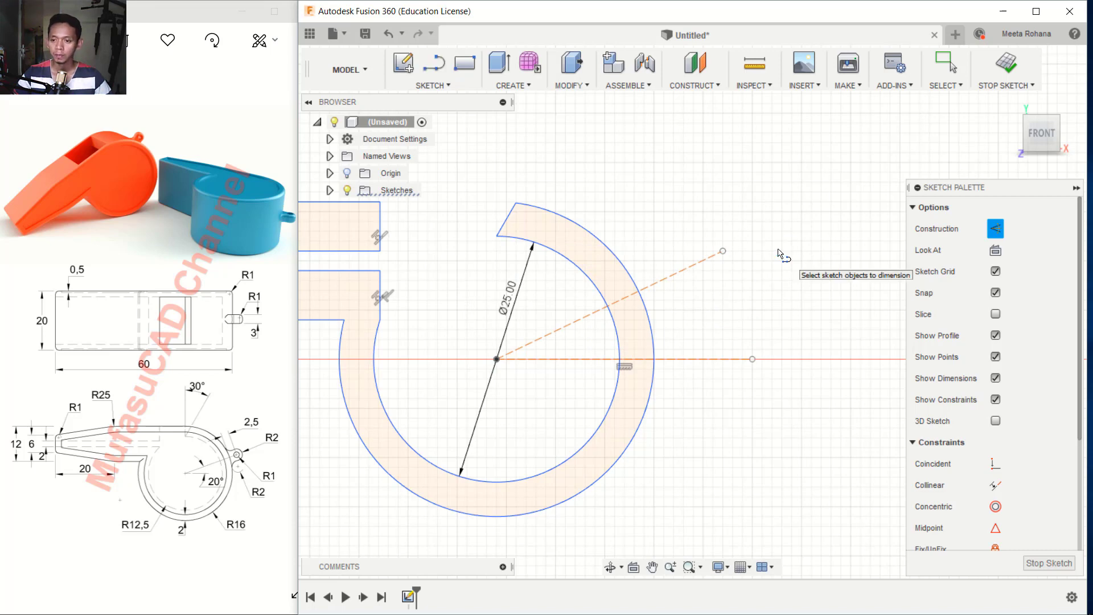
{"action": "left_click", "coordinate": [675, 275]}
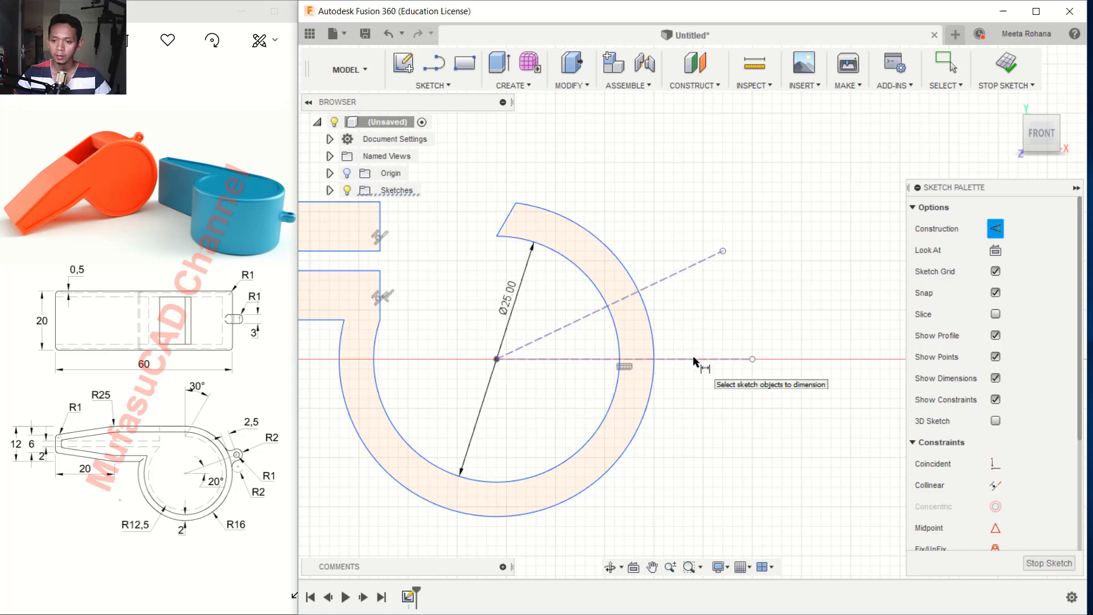
{"action": "left_click", "coordinate": [694, 359]}
Set the construction line's angle to 20° from horizontal
{"action": "left_click", "coordinate": [704, 322]}
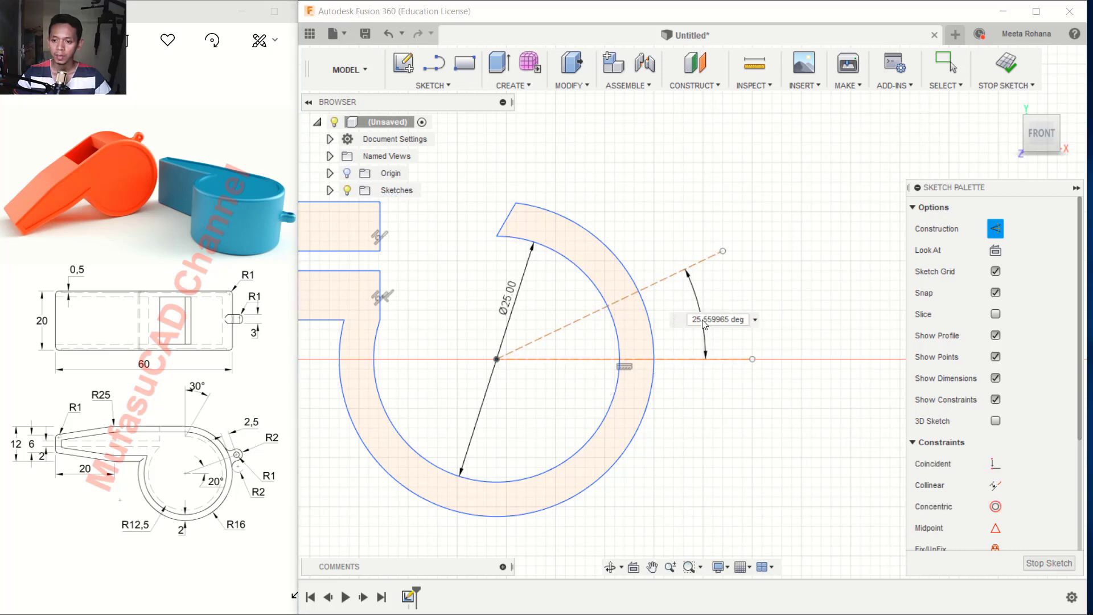
{"action": "type", "text": "20"}
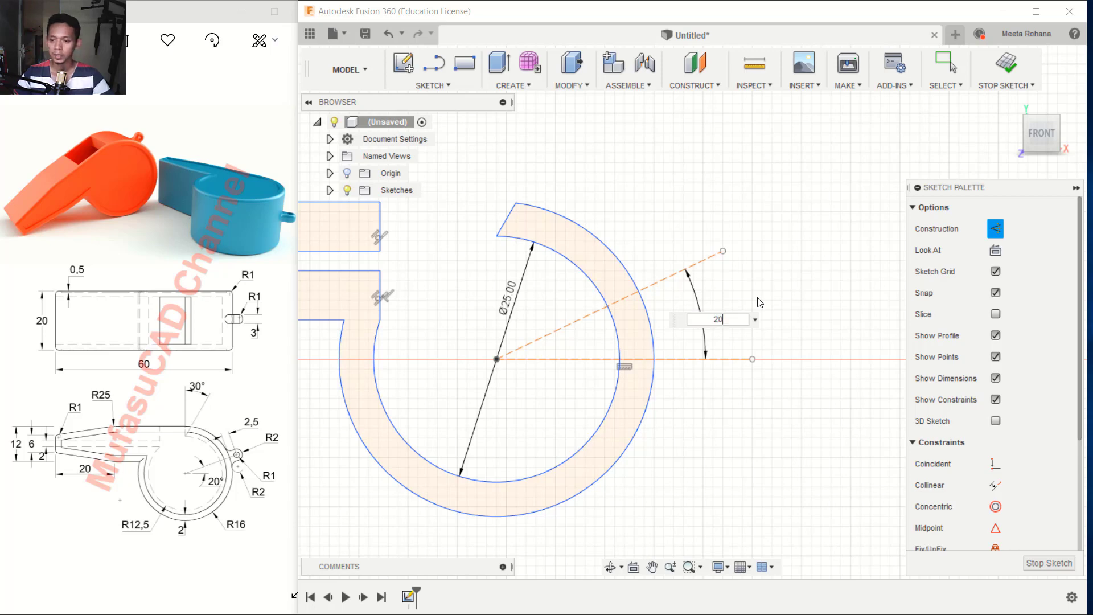
{"action": "key", "text": "Return"}
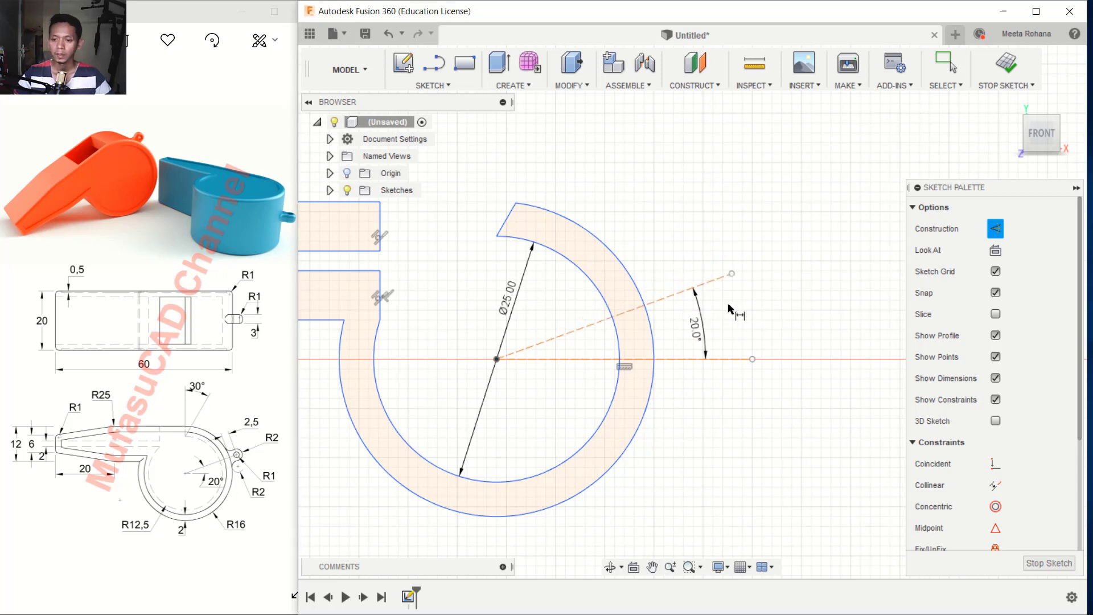
{"action": "scroll", "coordinate": [720, 310], "scroll_direction": "up", "scroll_amount": 3}
Draw a small circle centred on the angled construction line and make it a regular curve
{"action": "key", "text": "c"}
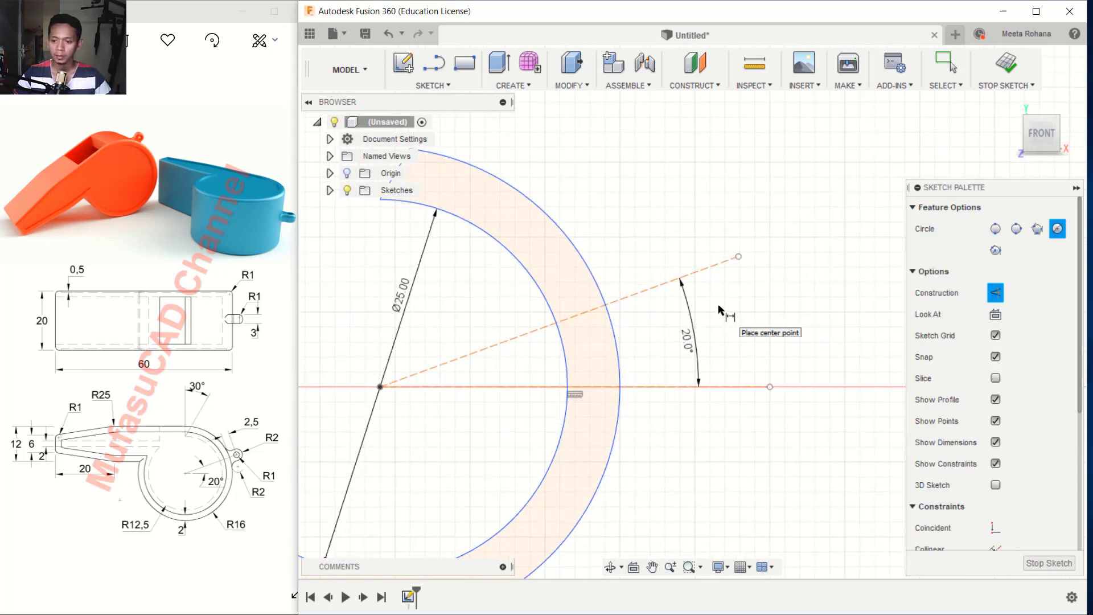
{"action": "left_click", "coordinate": [669, 282]}
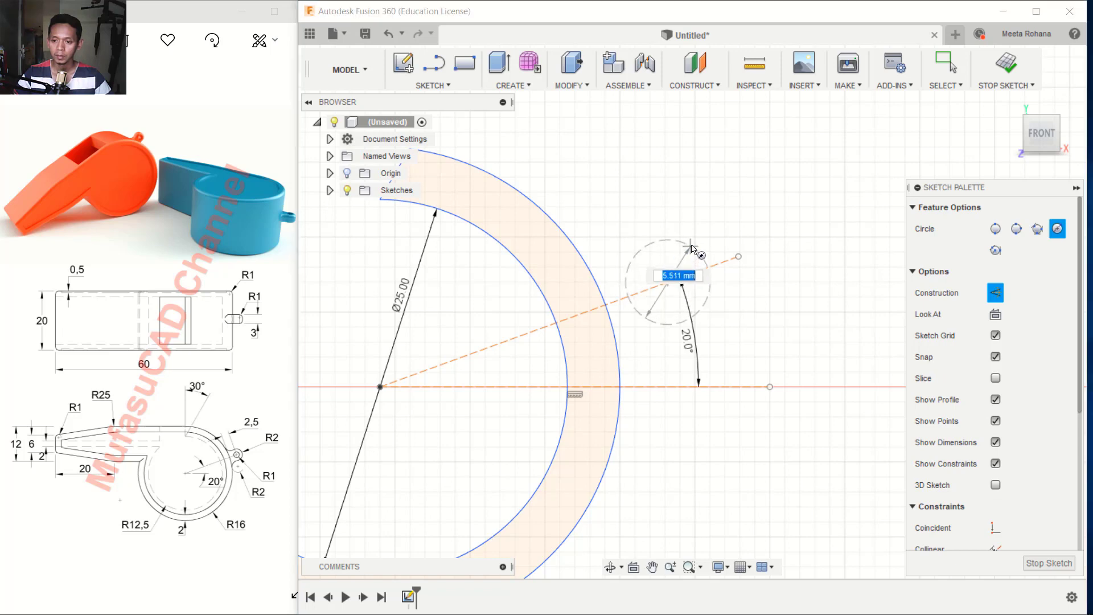
{"action": "left_click", "coordinate": [693, 248]}
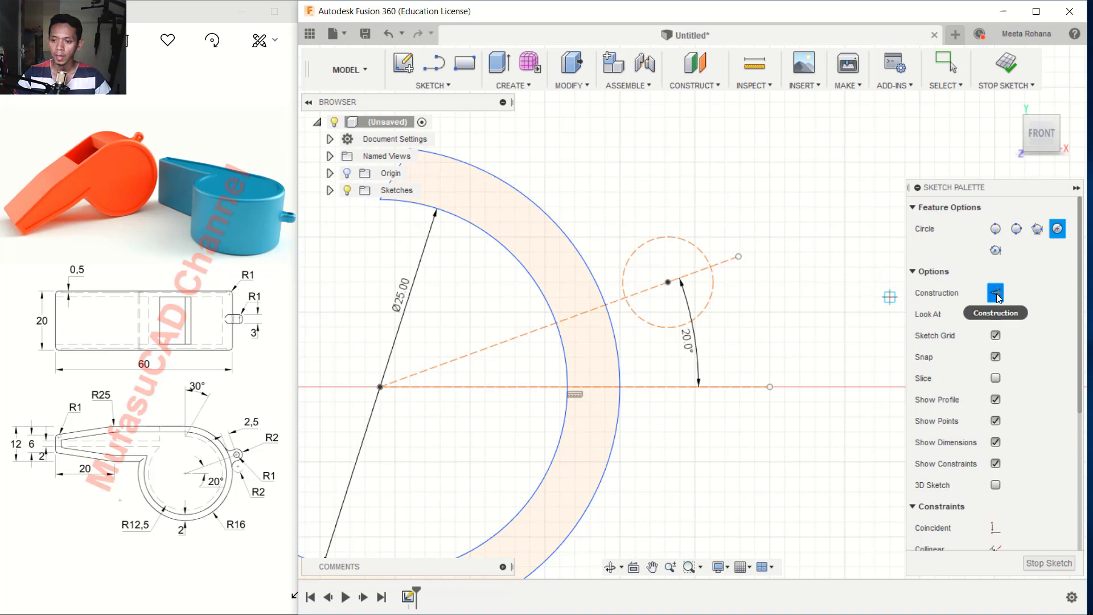
{"action": "key", "text": "Escape"}
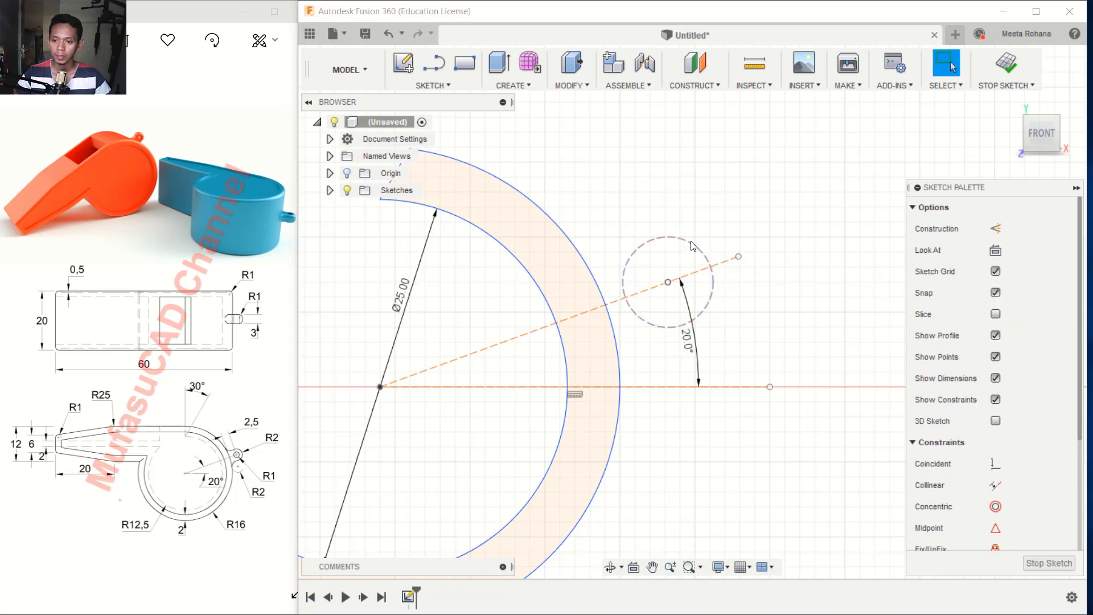
{"action": "left_click", "coordinate": [691, 241]}
{"action": "left_click", "coordinate": [996, 271]}
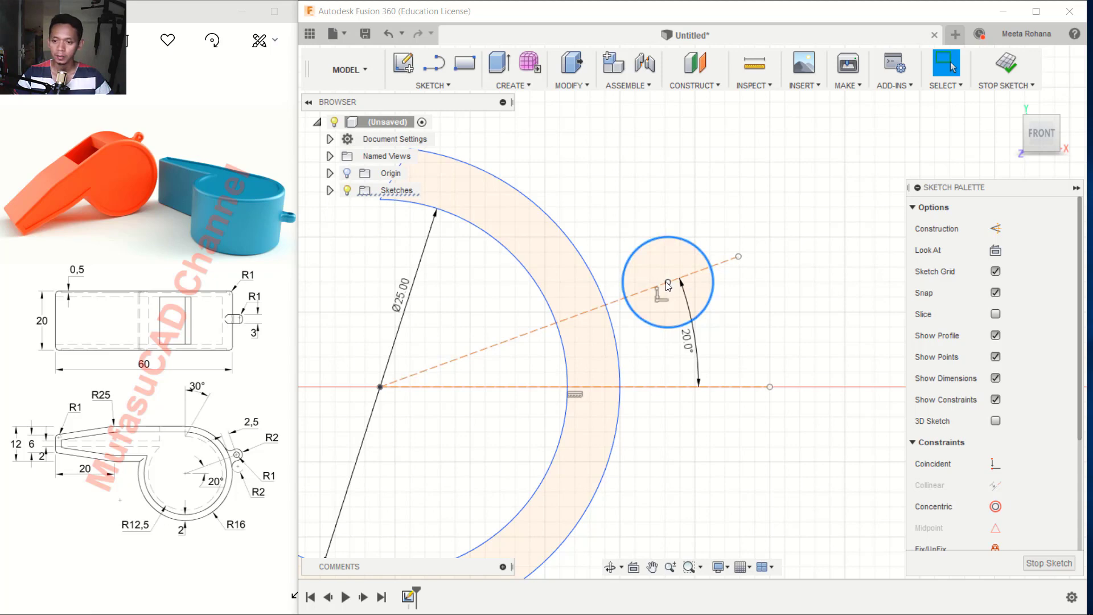
{"action": "left_click", "coordinate": [754, 229]}
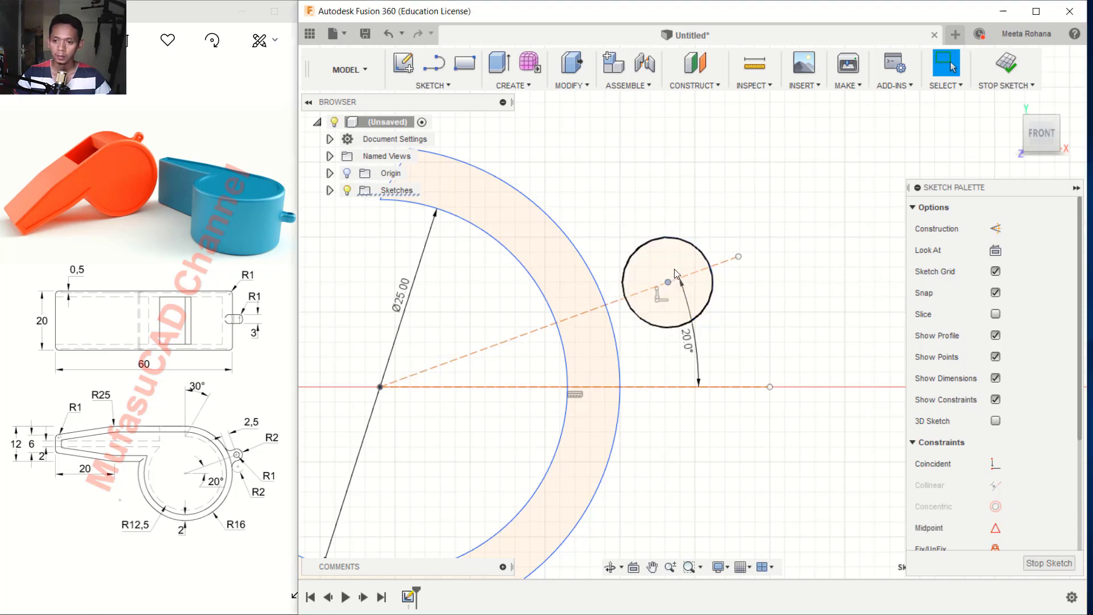
Draw a Ø2 circle concentric with the existing small circle
{"action": "key", "text": "c"}
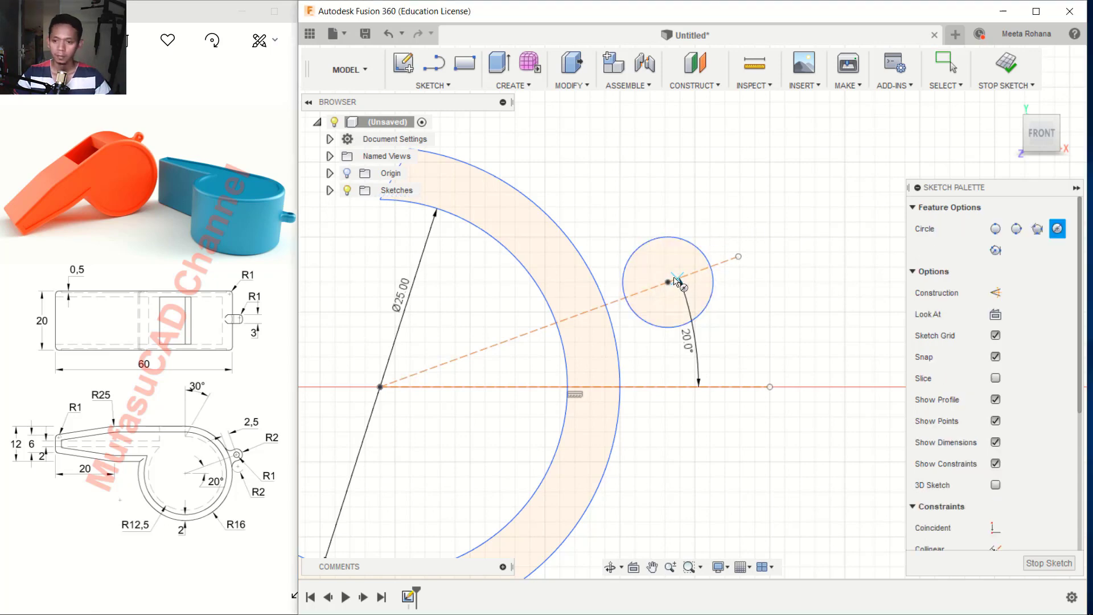
{"action": "left_click", "coordinate": [668, 283]}
{"action": "type", "text": "2"}
{"action": "key", "text": "Return"}
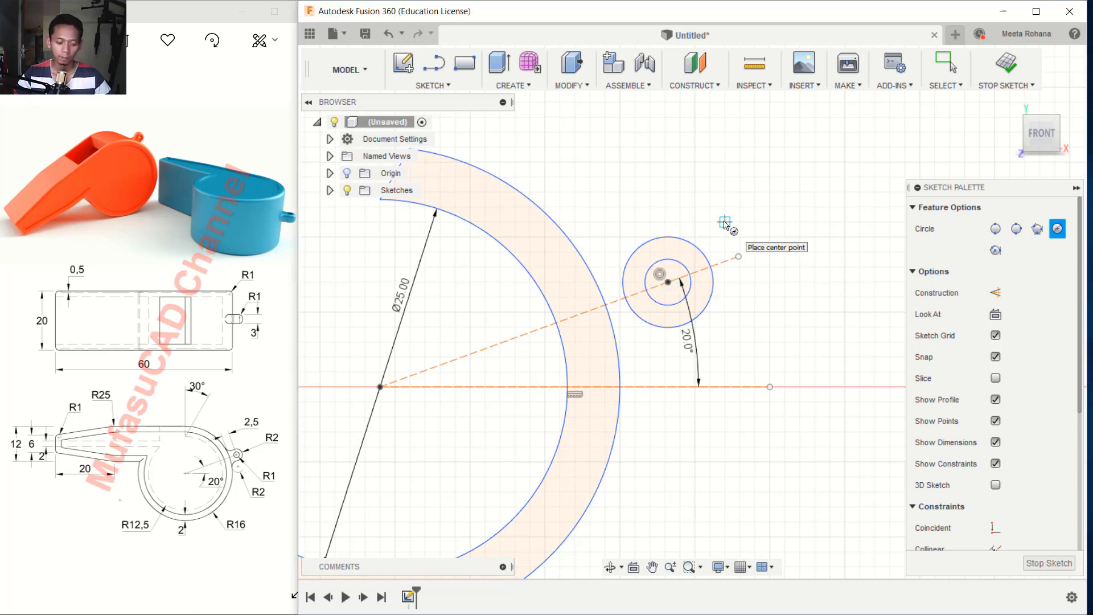
Dimension the outer circle to Ø4 and the inner circle to Ø2
{"action": "key", "text": "d"}
{"action": "left_click", "coordinate": [706, 249]}
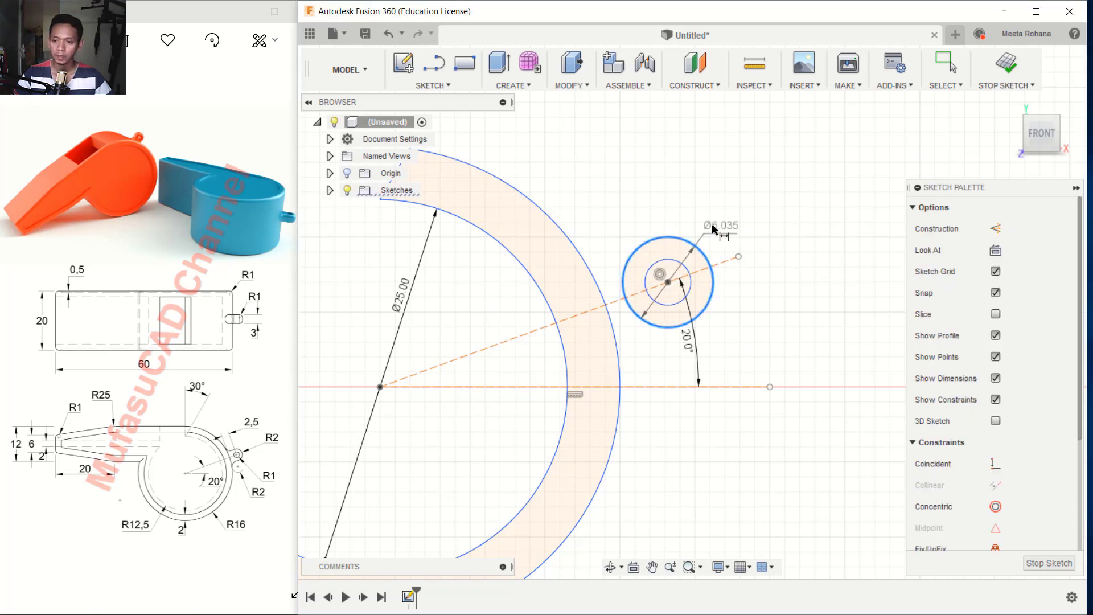
{"action": "left_click", "coordinate": [721, 212]}
{"action": "type", "text": "4"}
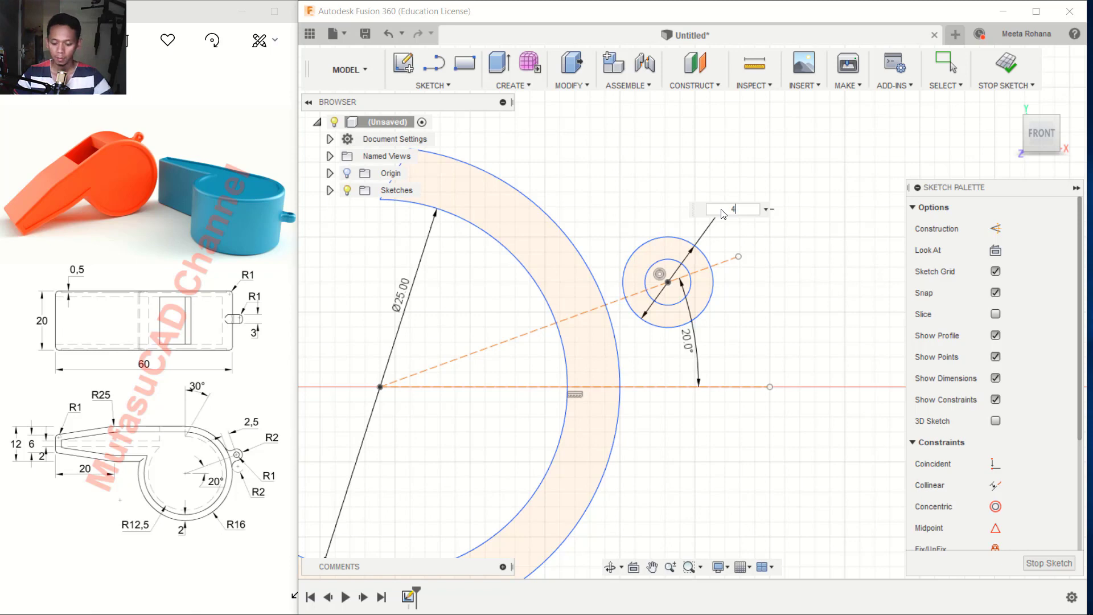
{"action": "key", "text": "Return"}
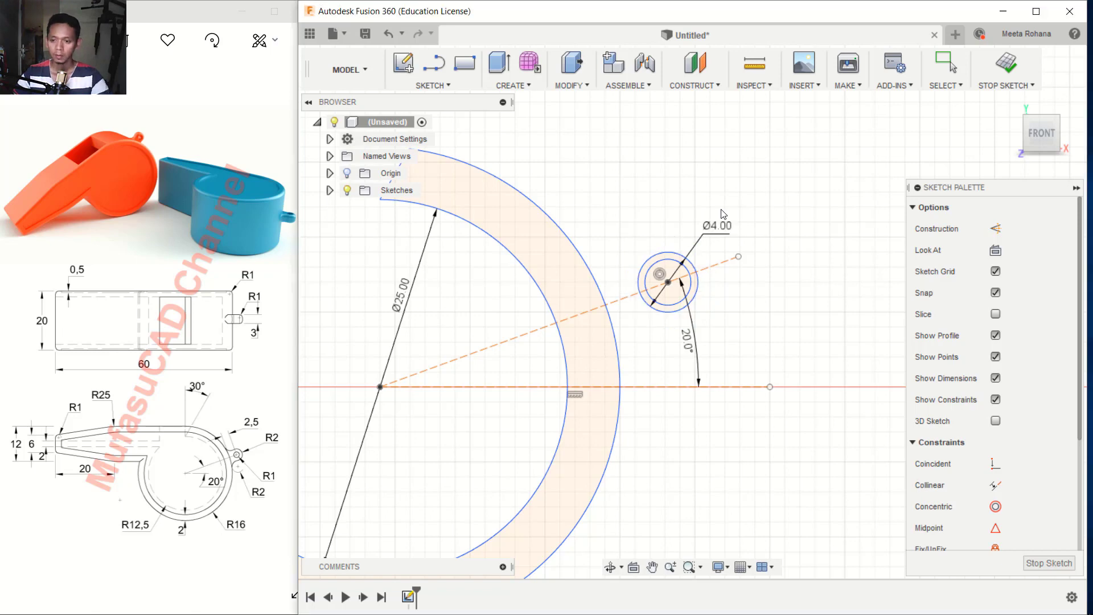
{"action": "left_click", "coordinate": [691, 286]}
{"action": "left_click", "coordinate": [722, 318]}
{"action": "type", "text": "2"}
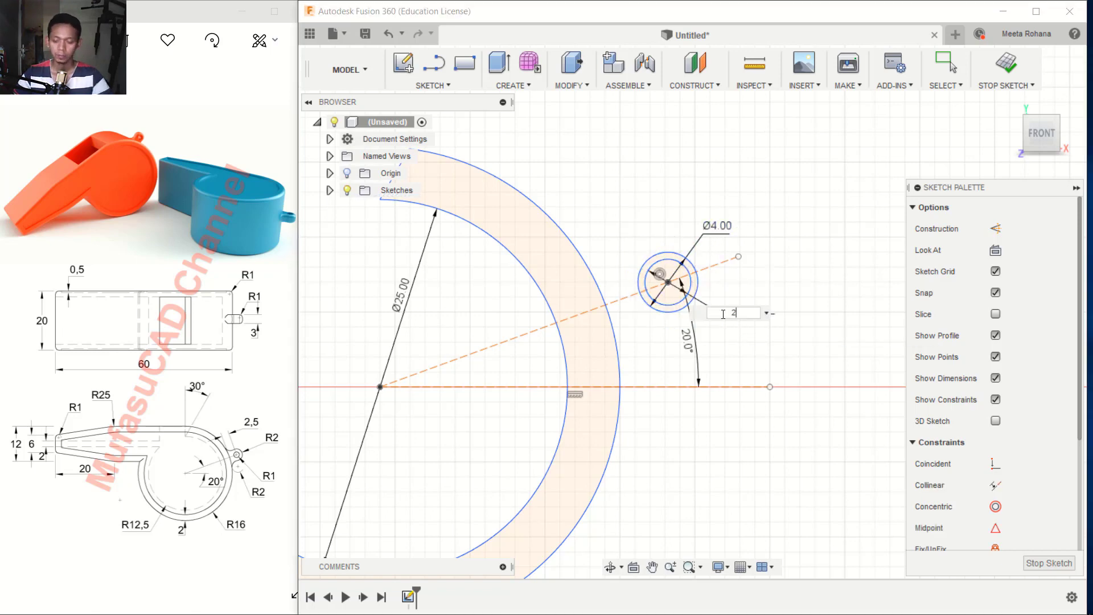
{"action": "key", "text": "Return"}
{"action": "scroll", "coordinate": [709, 272], "scroll_direction": "up", "scroll_amount": 2}
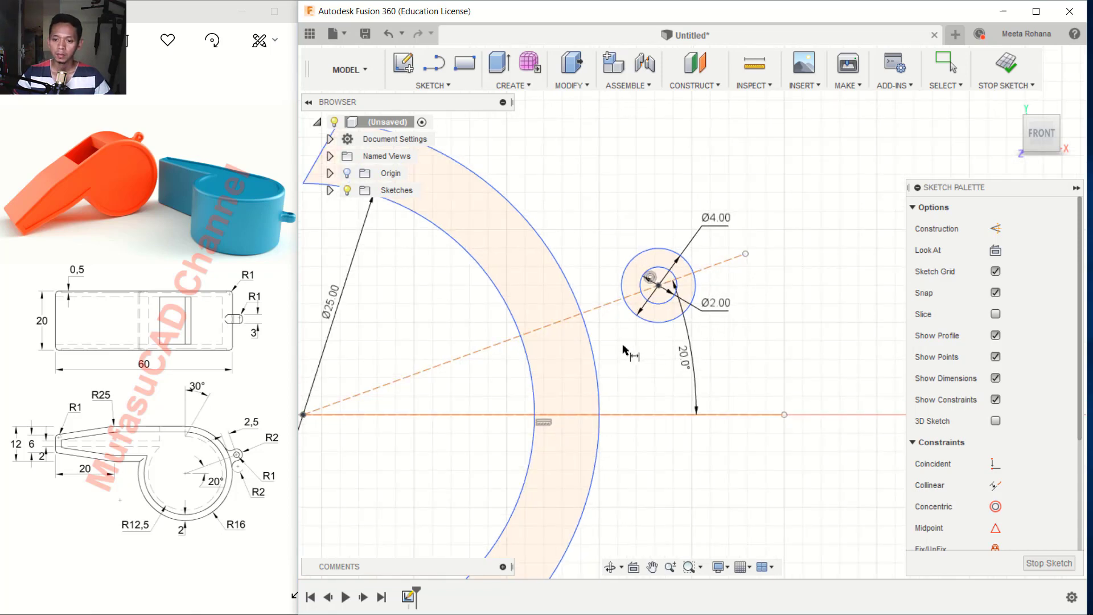
{"action": "scroll", "coordinate": [596, 338], "scroll_direction": "up", "scroll_amount": 2}
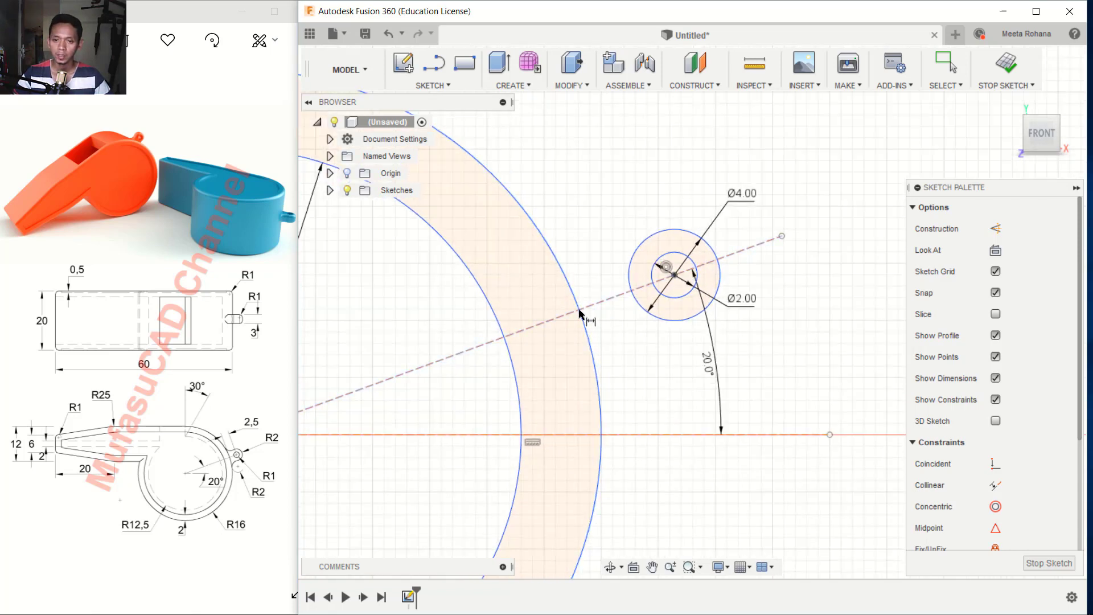
{"action": "left_click", "coordinate": [440, 86]}
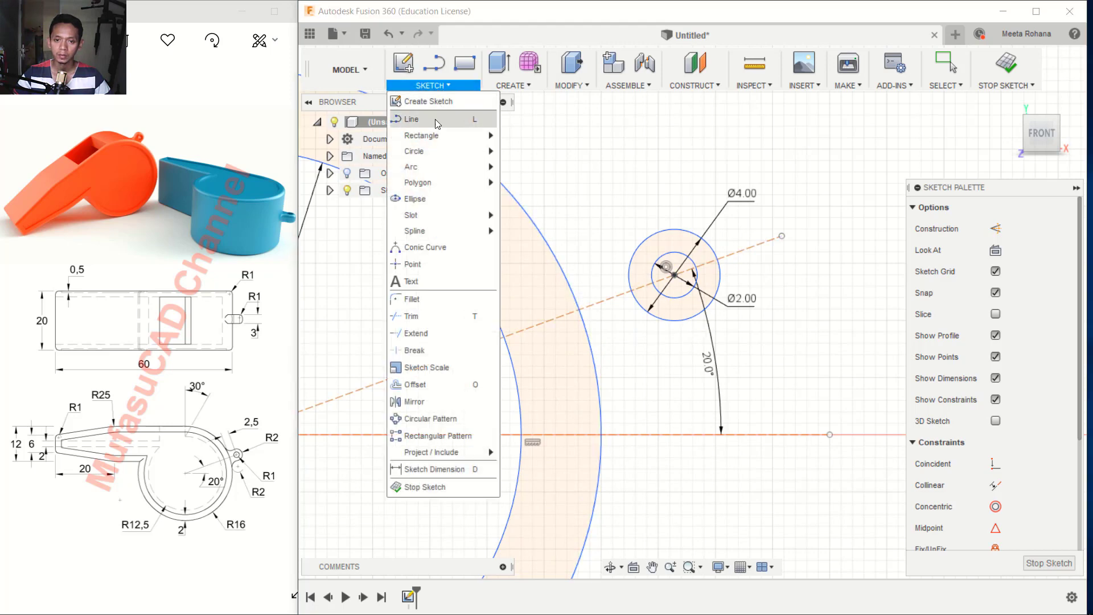
Place a sketch point where the outer arc meets the construction line
{"action": "left_click", "coordinate": [411, 264]}
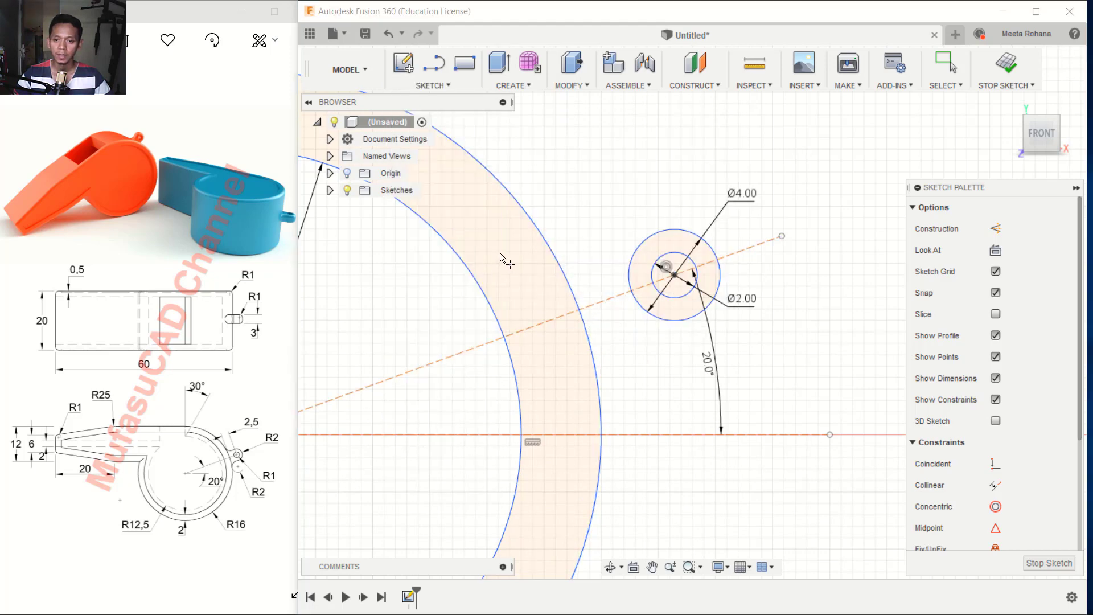
{"action": "left_click", "coordinate": [579, 310]}
{"action": "scroll", "coordinate": [632, 348], "scroll_direction": "up", "scroll_amount": 2}
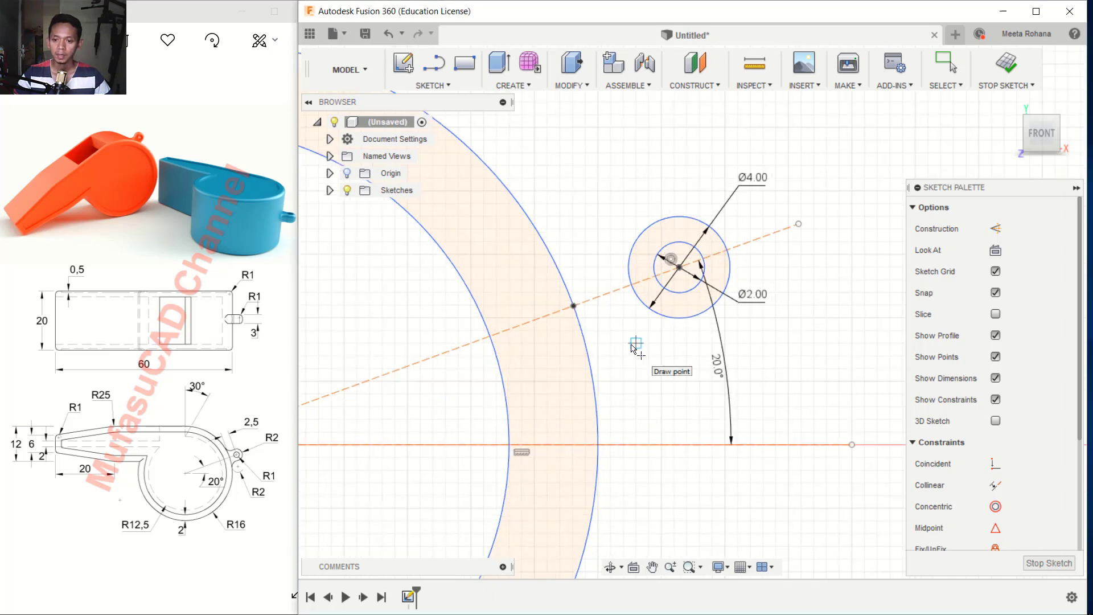
Dimension the new point to the circles' centre at 2.5 mm
{"action": "key", "text": "d"}
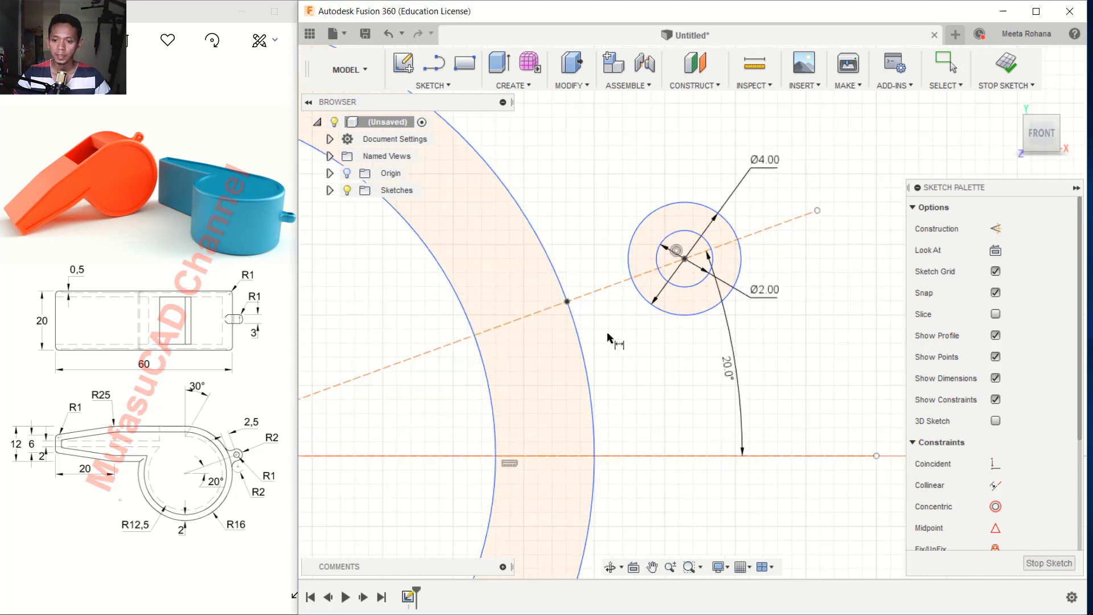
{"action": "left_click", "coordinate": [567, 302]}
{"action": "left_click", "coordinate": [685, 259]}
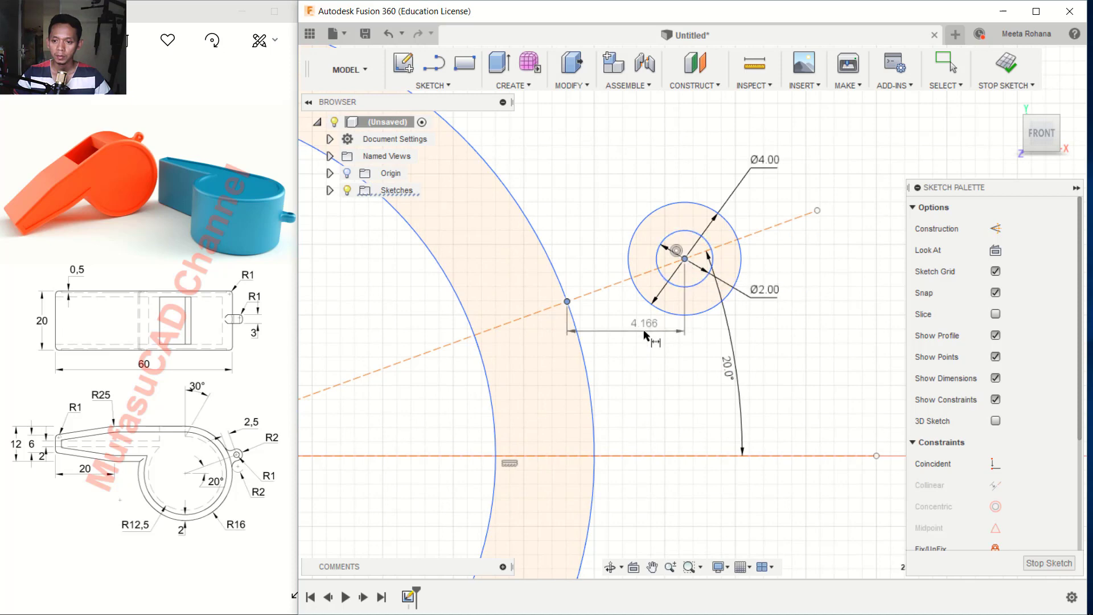
{"action": "left_click", "coordinate": [688, 353]}
{"action": "type", "text": "2"}
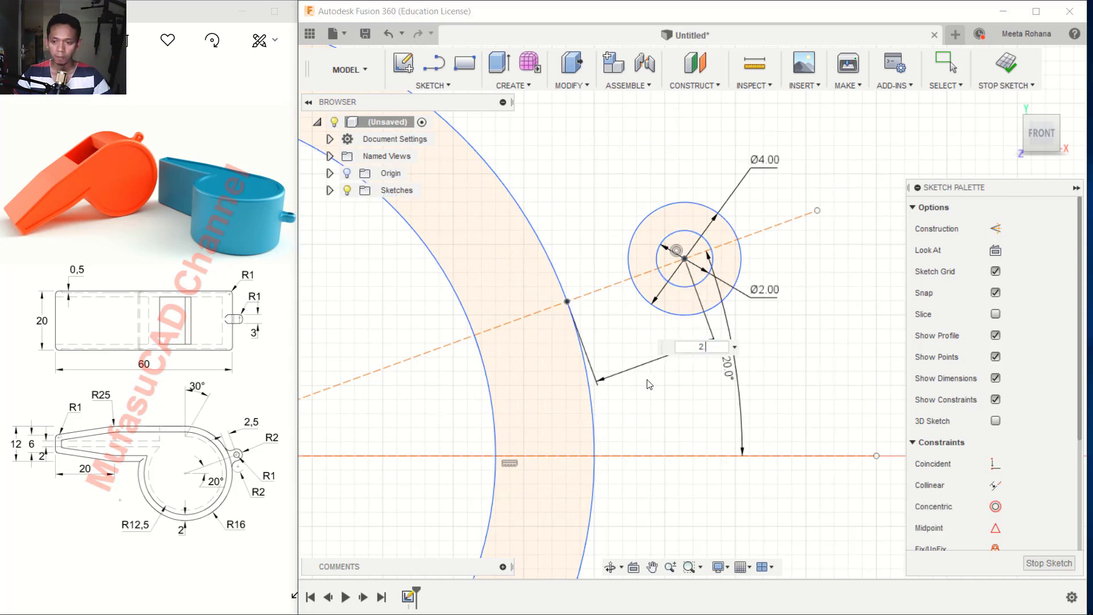
{"action": "type", "text": ".5"}
{"action": "key", "text": "Return"}
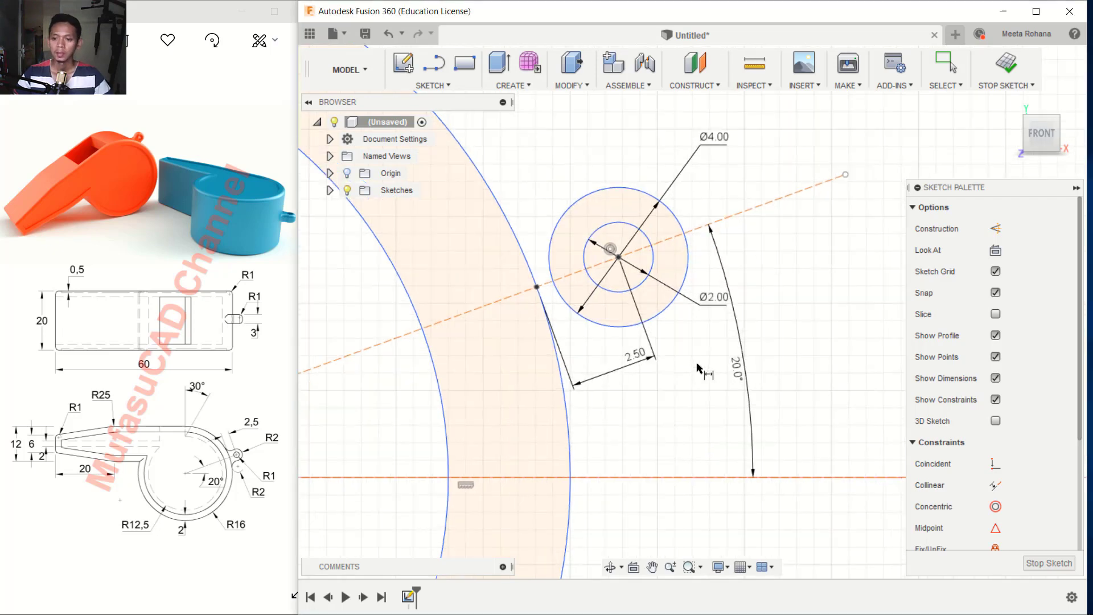
Draw two small circles, one below and one above the concentric pair, the upper at Ø4
{"action": "key", "text": "c"}
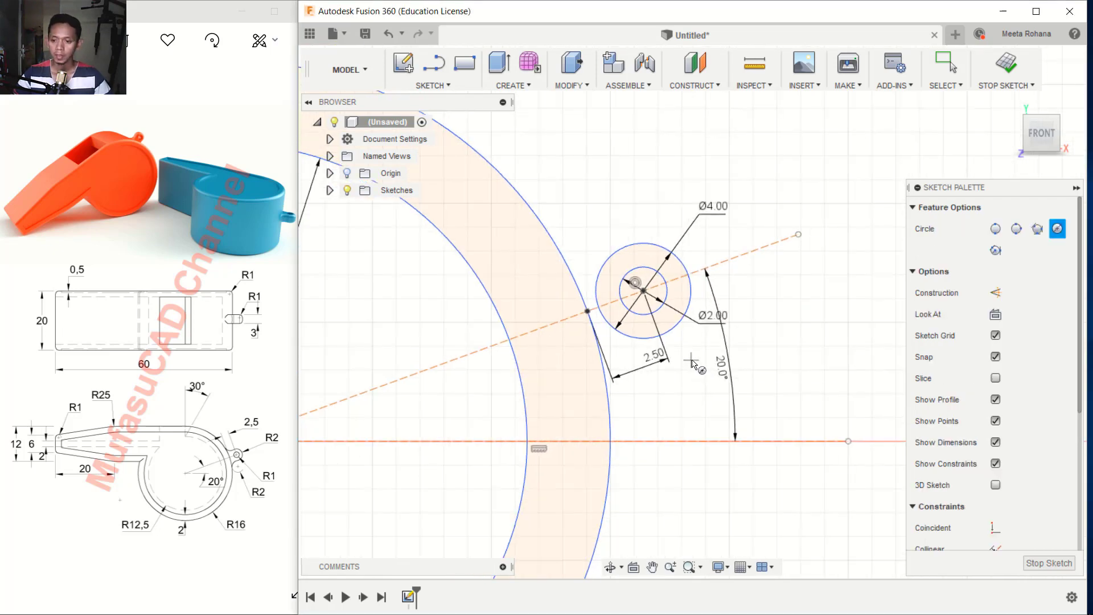
{"action": "left_click", "coordinate": [682, 394]}
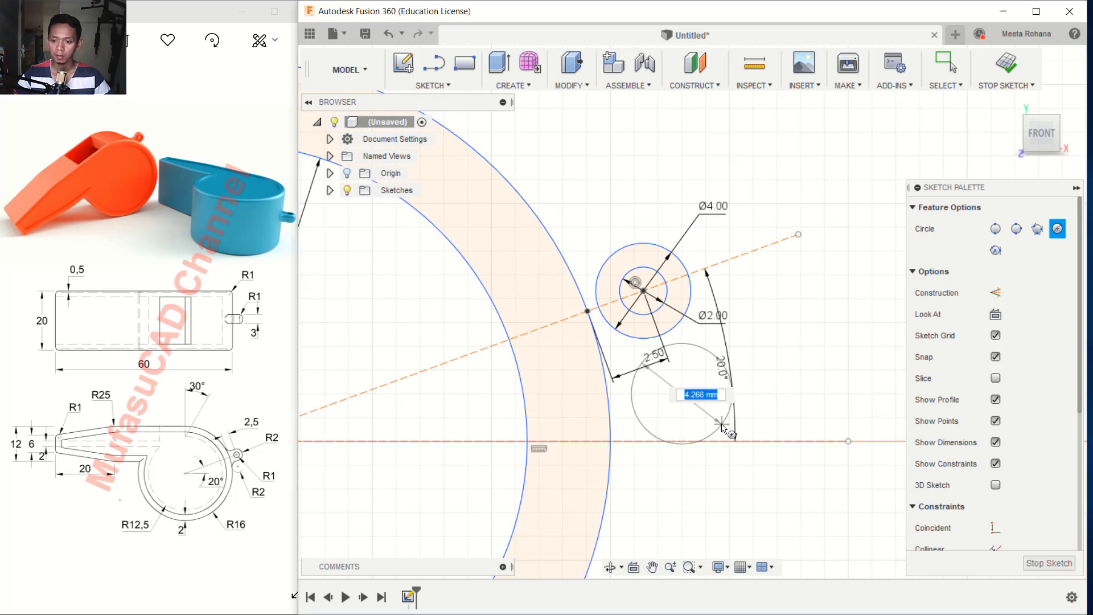
{"action": "left_click", "coordinate": [731, 394]}
{"action": "left_click", "coordinate": [587, 202]}
{"action": "type", "text": "4"}
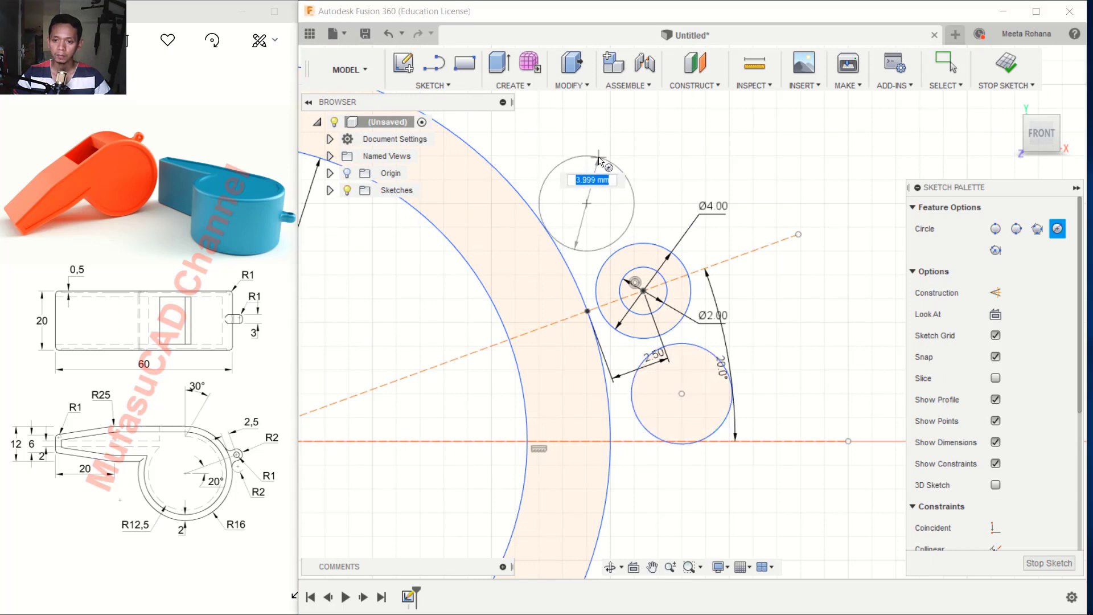
{"action": "key", "text": "Return"}
{"action": "key", "text": "Escape"}
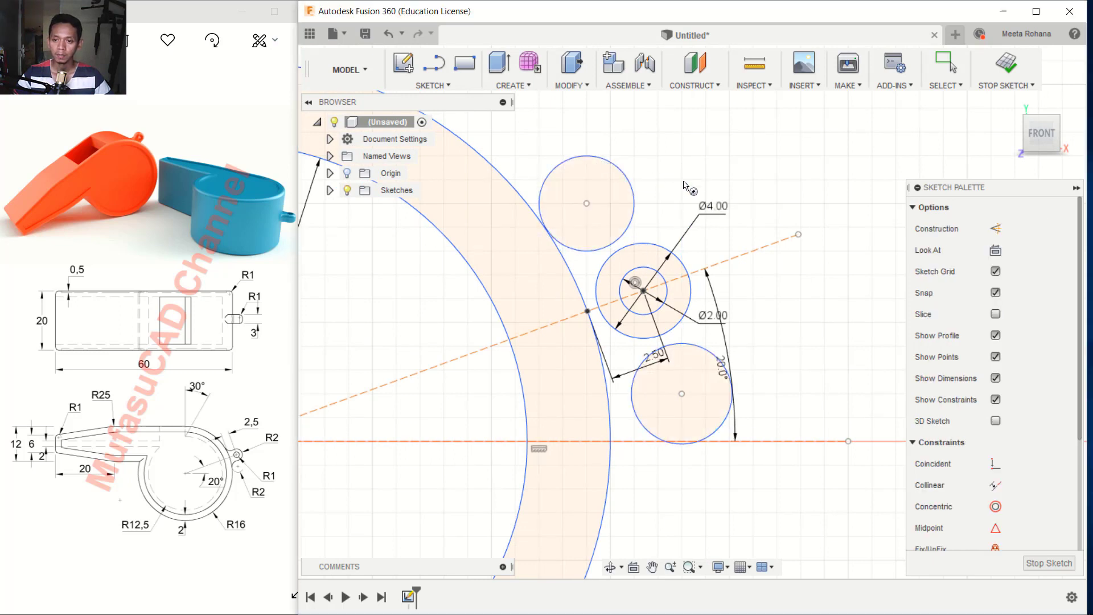
Dimension the outer arc R16 and the top and bottom small circles Ø4 each
{"action": "left_click", "coordinate": [521, 185]}
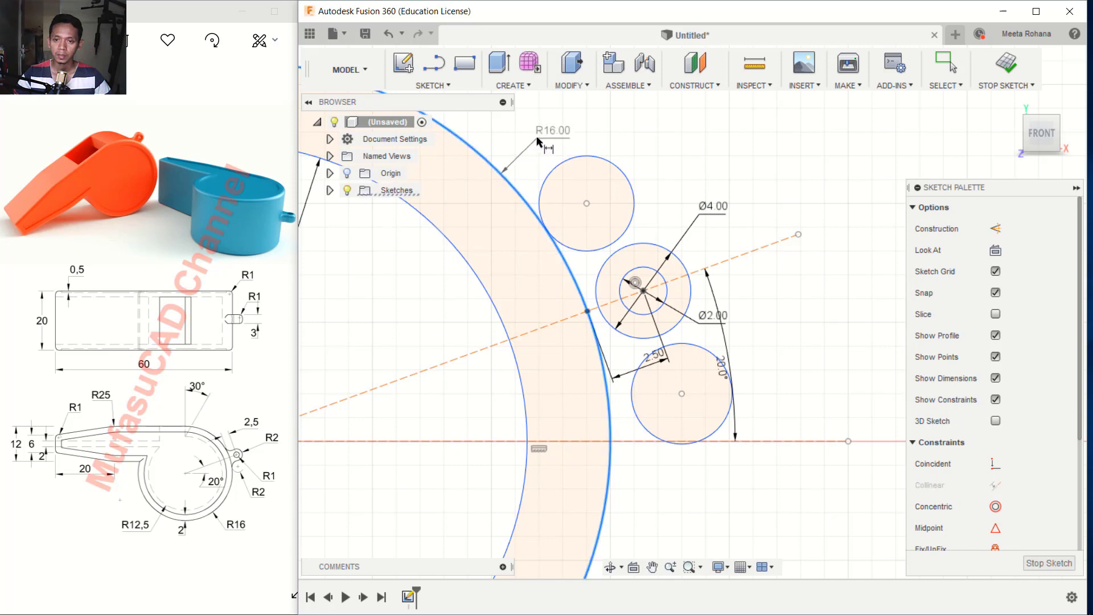
{"action": "left_click", "coordinate": [538, 136]}
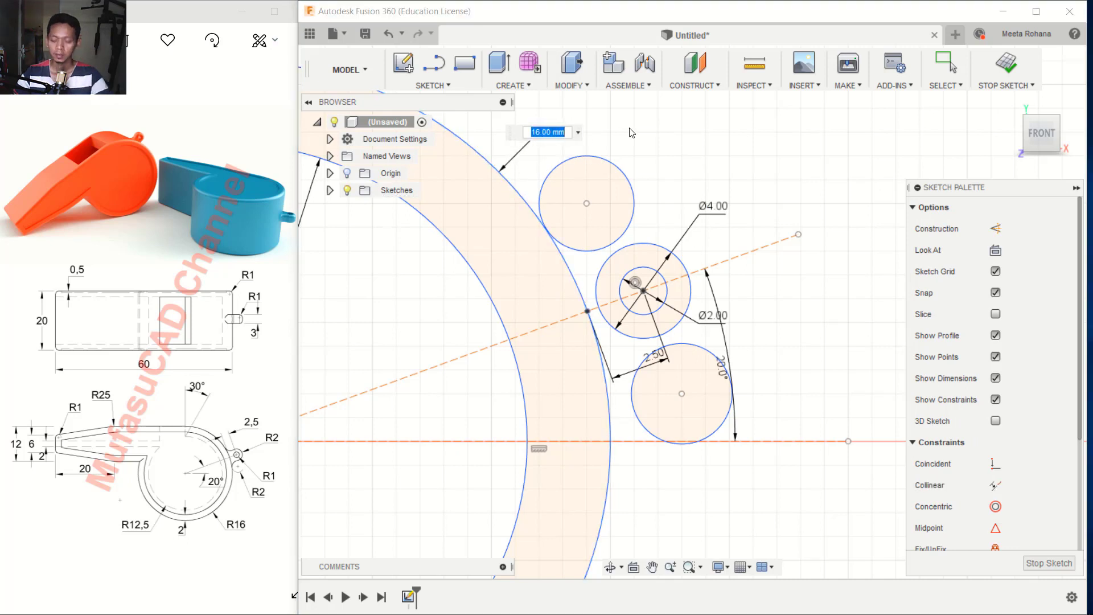
{"action": "key", "text": "Return"}
{"action": "left_click", "coordinate": [620, 169]}
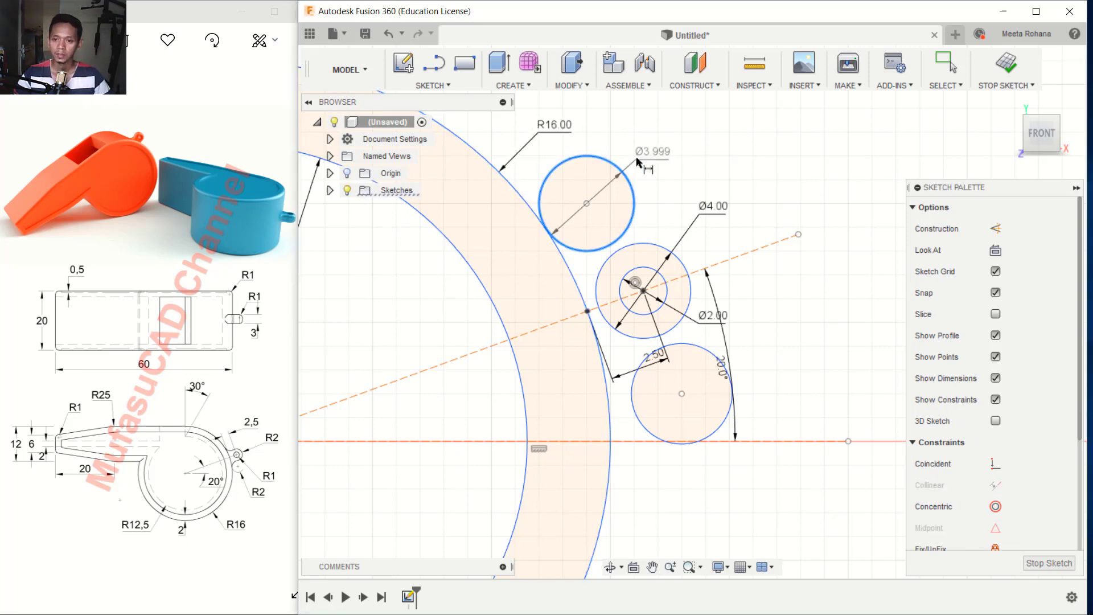
{"action": "left_click", "coordinate": [650, 155]}
{"action": "type", "text": "4"}
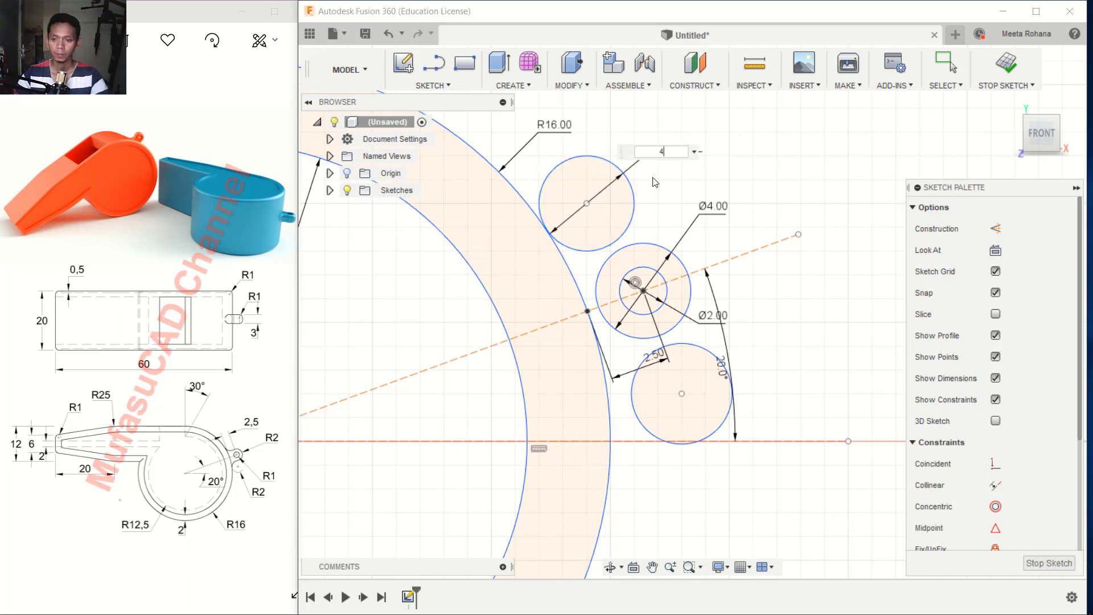
{"action": "key", "text": "Return"}
{"action": "left_click", "coordinate": [719, 426]}
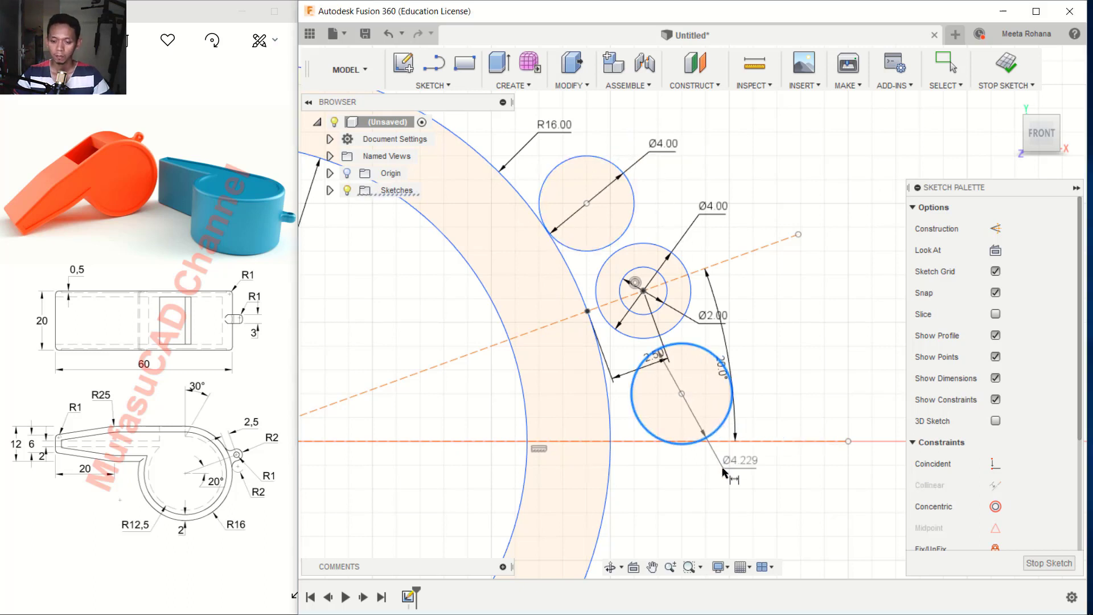
{"action": "left_click", "coordinate": [721, 468]}
{"action": "type", "text": "4"}
{"action": "key", "text": "Return"}
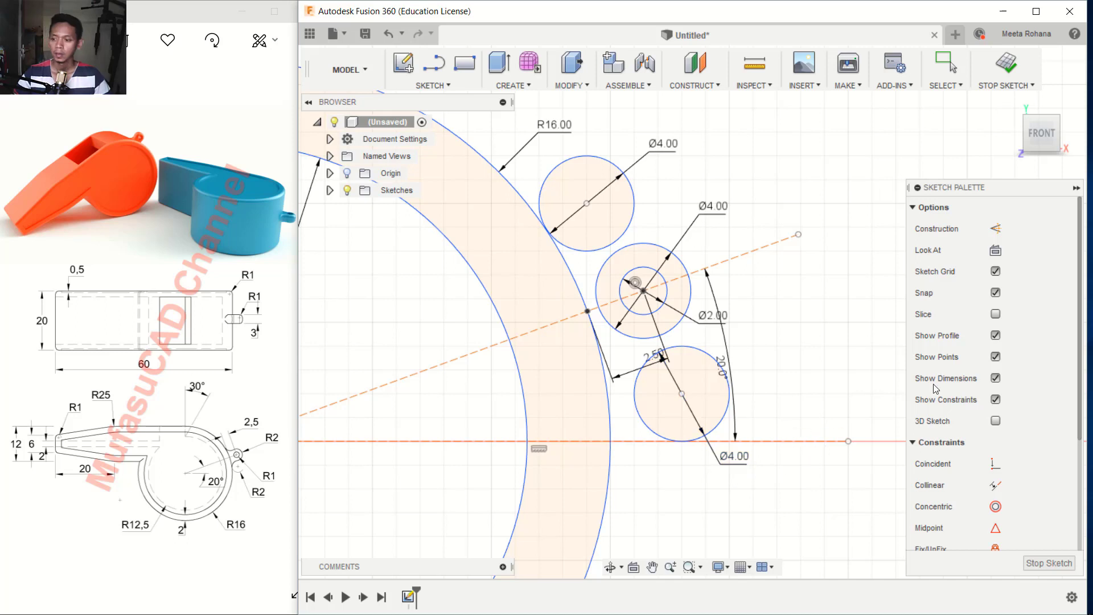
{"action": "left_click_drag", "start_coordinate": [1071, 322], "coordinate": [1069, 425]}
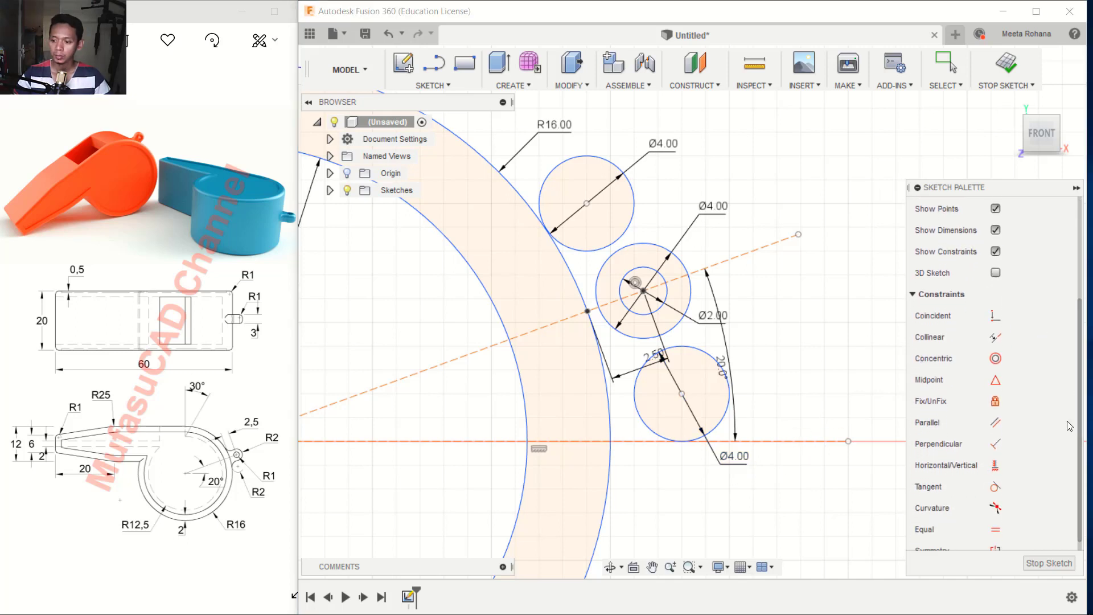
Make both Ø4 circles tangent to the middle circle and the R16 arc
{"action": "left_click", "coordinate": [995, 489]}
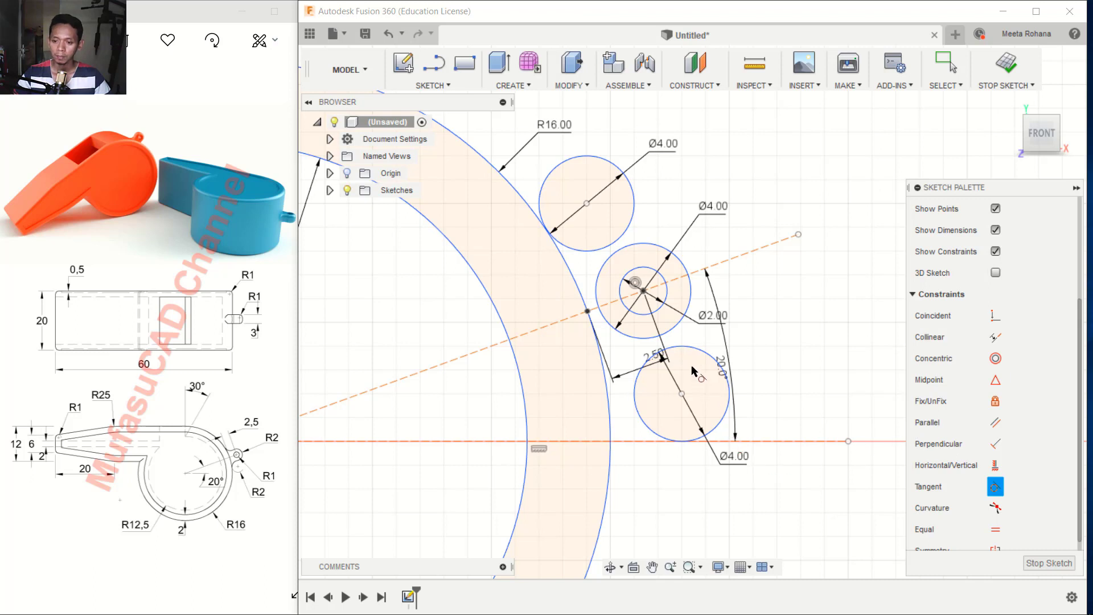
{"action": "left_click", "coordinate": [701, 351]}
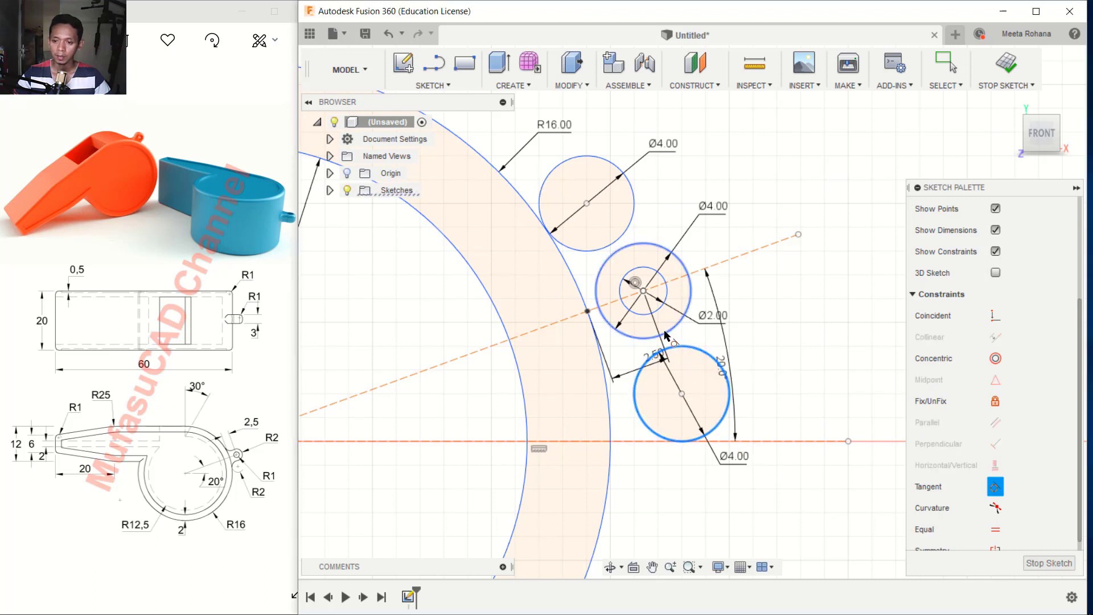
{"action": "left_click", "coordinate": [665, 336]}
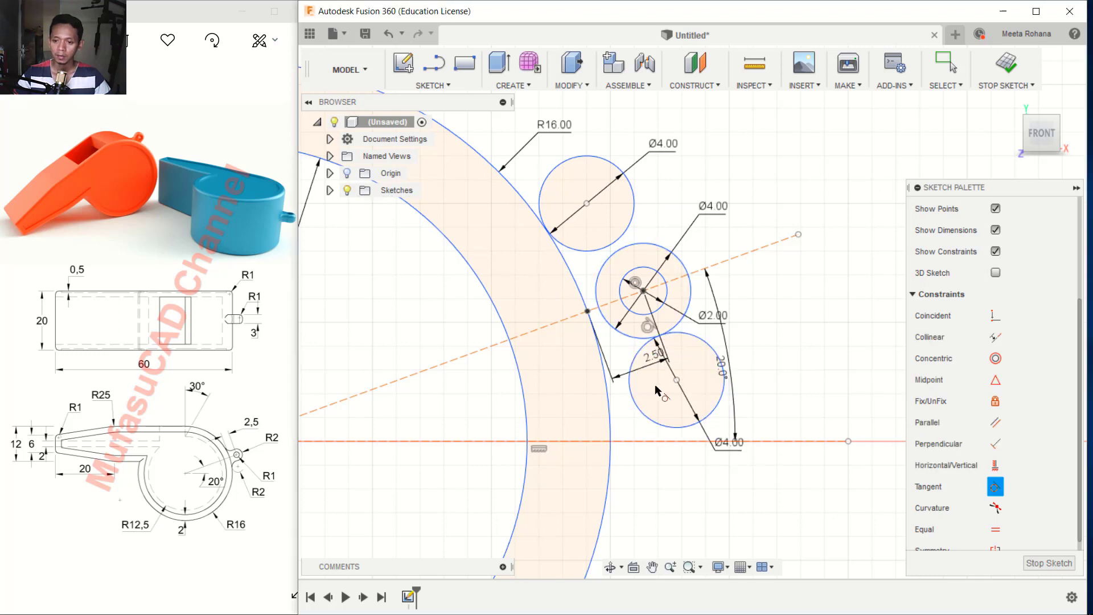
{"action": "left_click", "coordinate": [612, 414]}
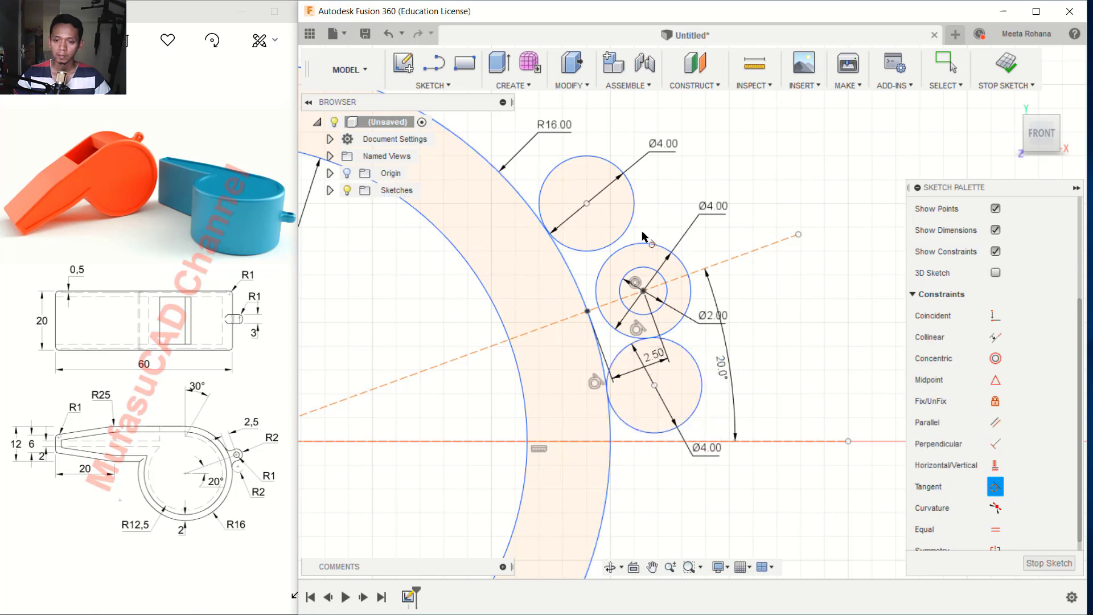
{"action": "left_click", "coordinate": [623, 235]}
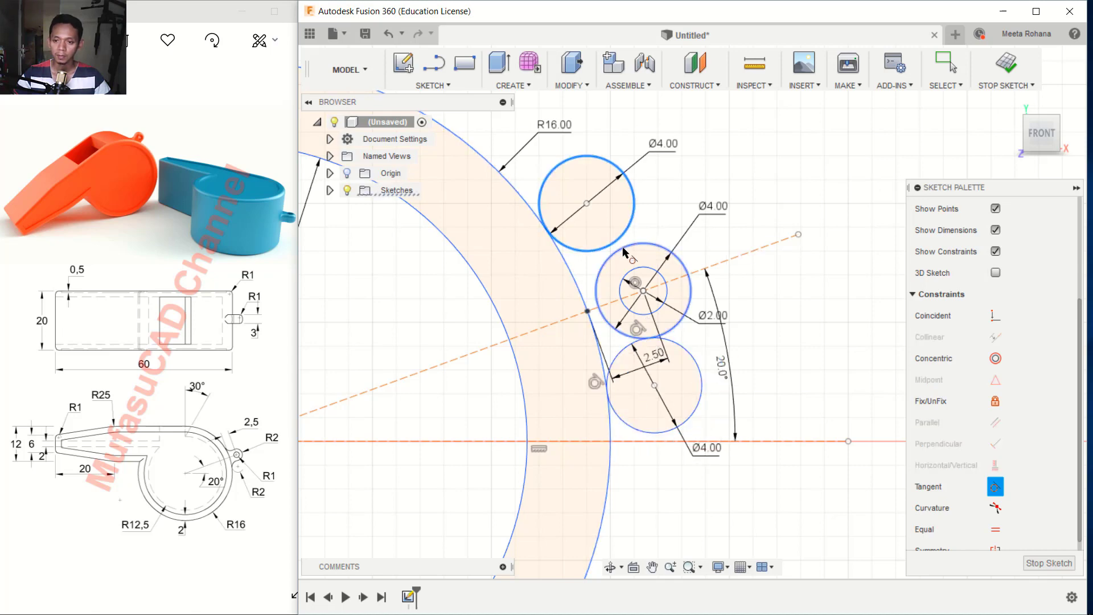
{"action": "left_click", "coordinate": [622, 251]}
{"action": "left_click", "coordinate": [570, 250]}
{"action": "left_click", "coordinate": [527, 210]}
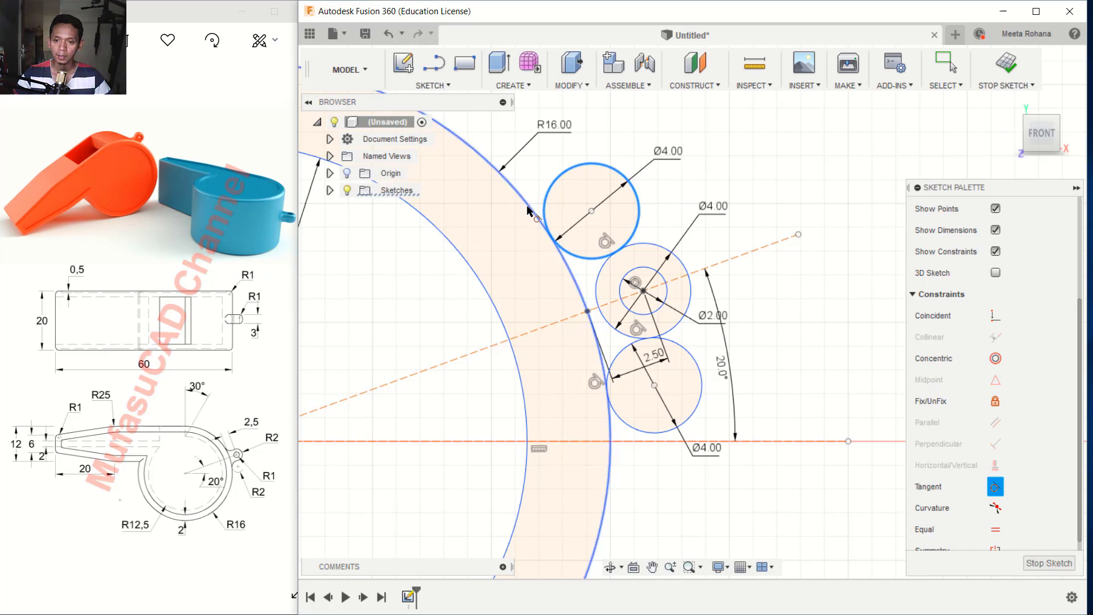
{"action": "left_click", "coordinate": [527, 211]}
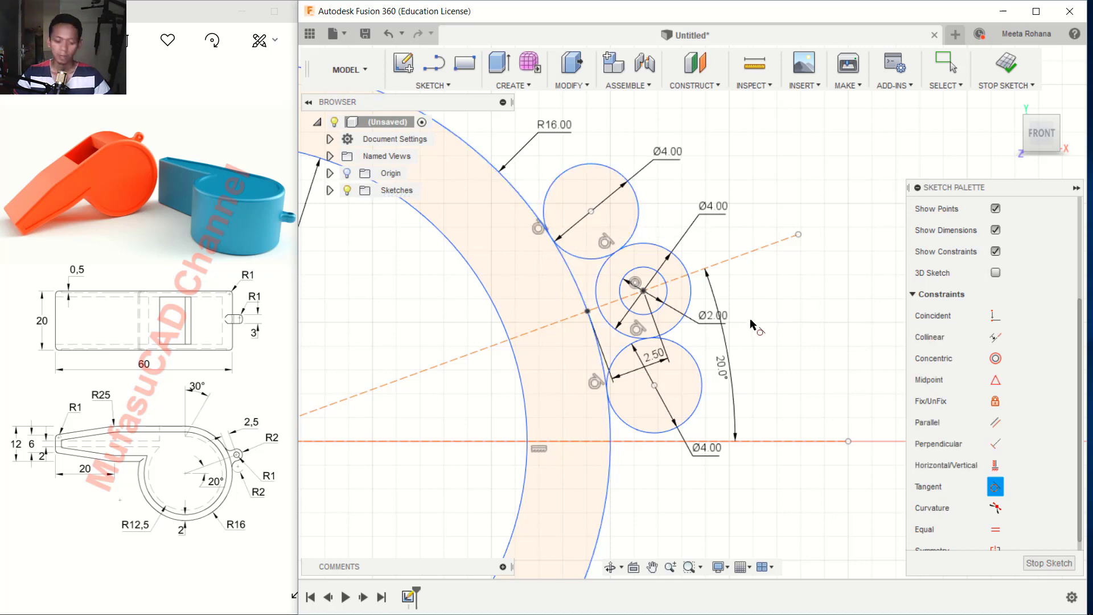
Trim away most of the upper and lower small circles, undoing the unwanted upper trims
{"action": "key", "text": "Escape"}
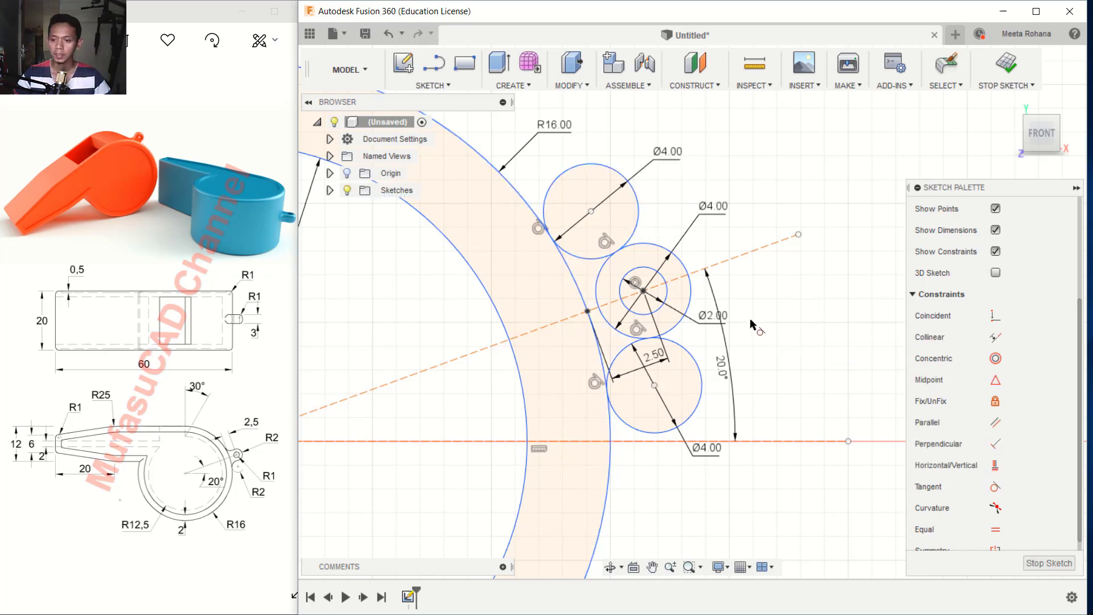
{"action": "left_click", "coordinate": [636, 218]}
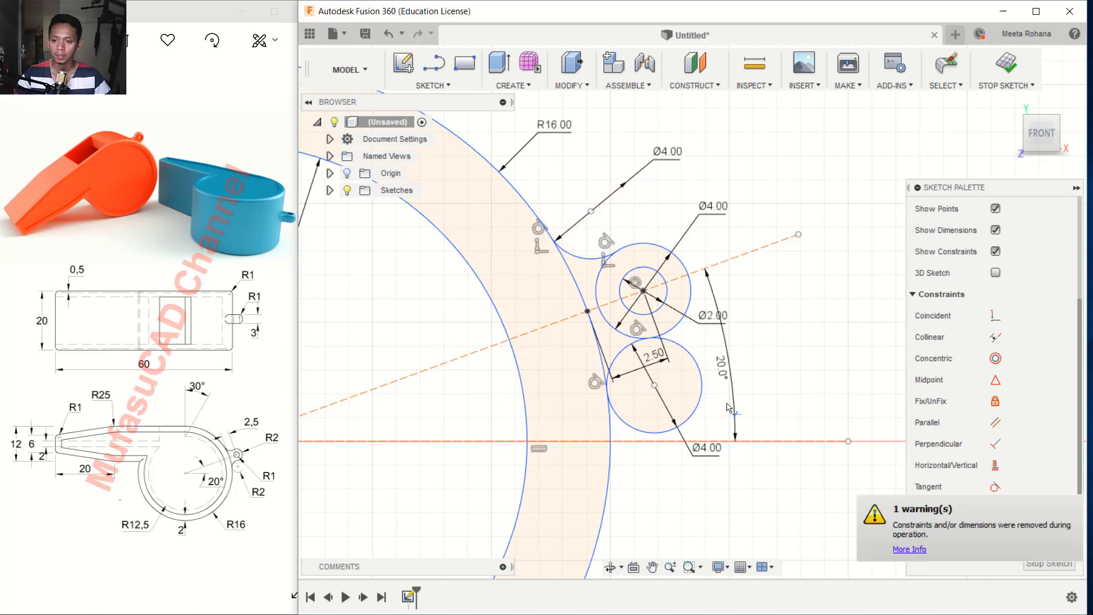
{"action": "left_click", "coordinate": [702, 393]}
{"action": "left_click", "coordinate": [616, 322]}
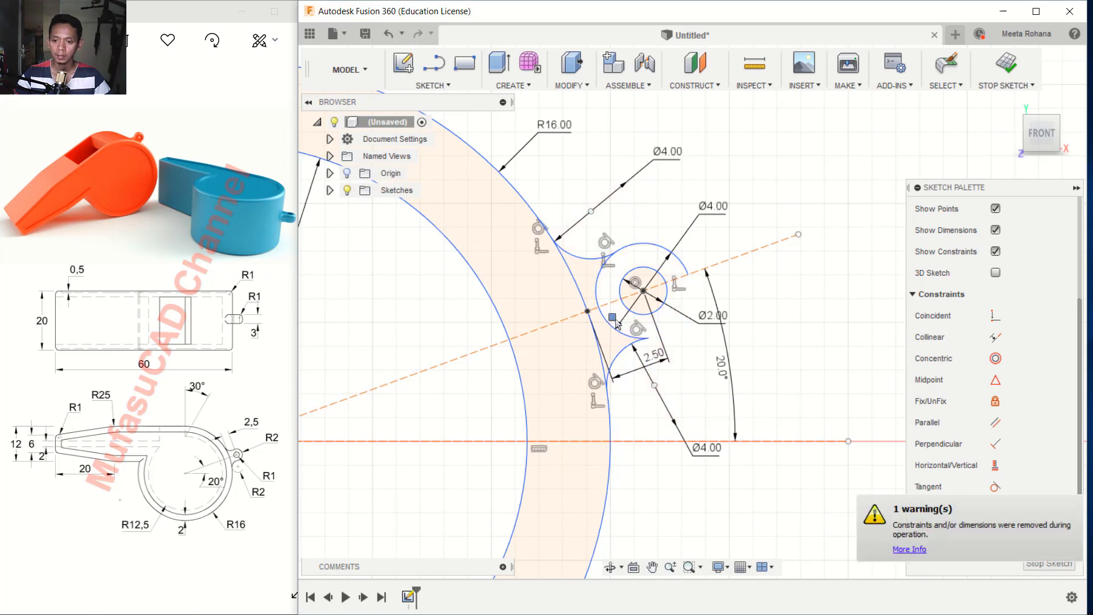
{"action": "left_click", "coordinate": [616, 322]}
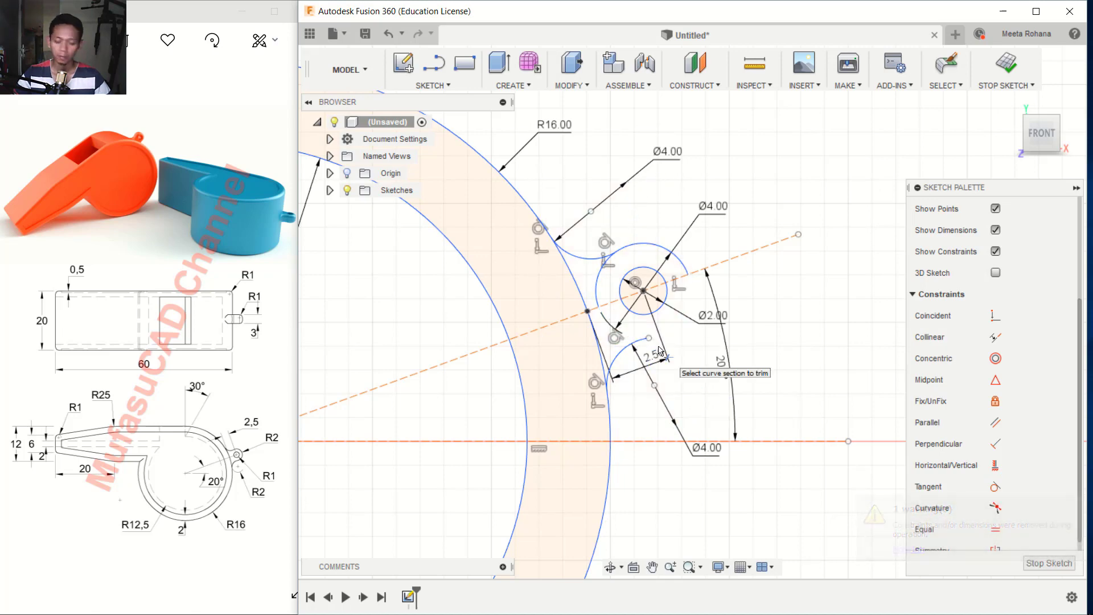
{"action": "key", "text": "Escape"}
{"action": "key", "text": "ctrl+z"}
{"action": "key", "text": "ctrl+z"}
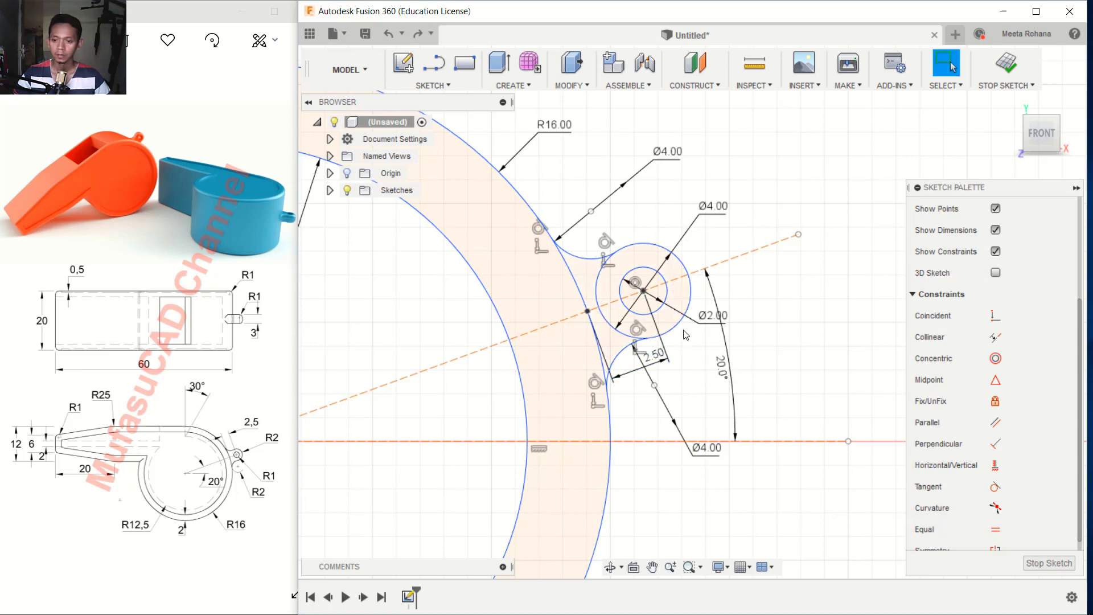
Trim the remaining upper circle arcs into a smooth blend and finish the sketch
{"action": "key", "text": "t"}
{"action": "scroll", "coordinate": [601, 318], "scroll_direction": "up", "scroll_amount": 2}
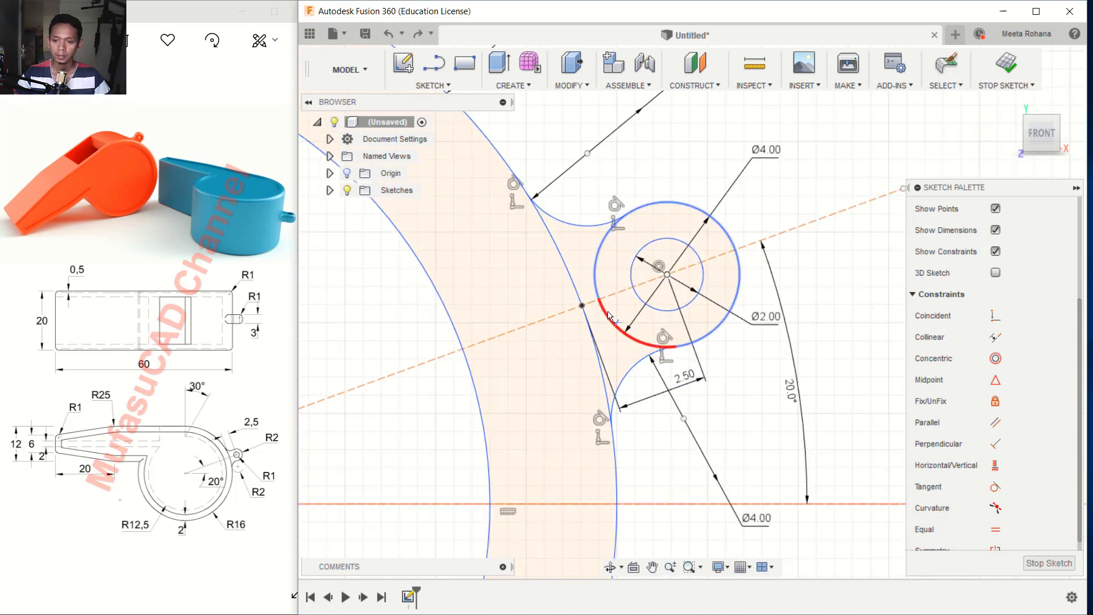
{"action": "left_click", "coordinate": [590, 261]}
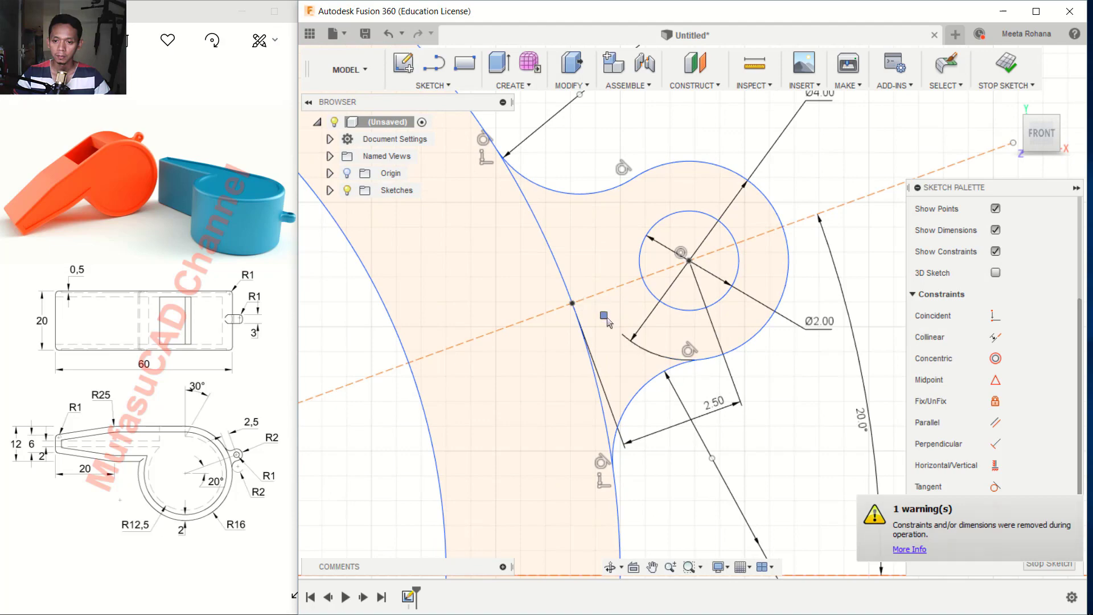
{"action": "left_click", "coordinate": [602, 313]}
{"action": "scroll", "coordinate": [677, 345], "scroll_direction": "down", "scroll_amount": 2}
{"action": "scroll", "coordinate": [683, 350], "scroll_direction": "down", "scroll_amount": 5}
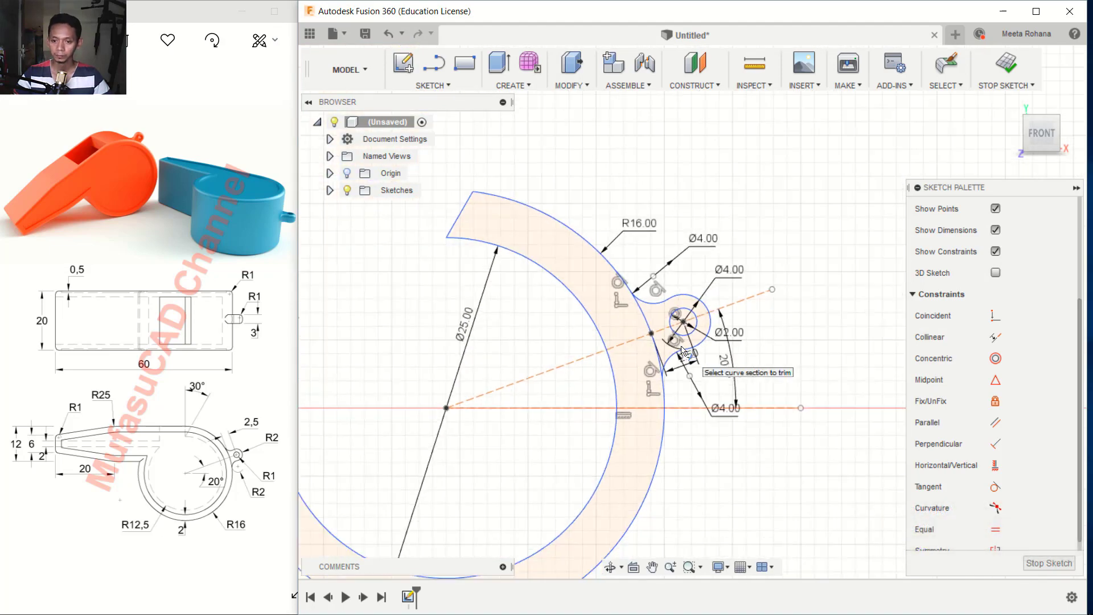
{"action": "mouse_move", "coordinate": [529, 369]}
{"action": "middle_mouse_down"}
{"action": "mouse_move", "coordinate": [608, 352]}
{"action": "mouse_move", "coordinate": [663, 320]}
{"action": "middle_mouse_up"}
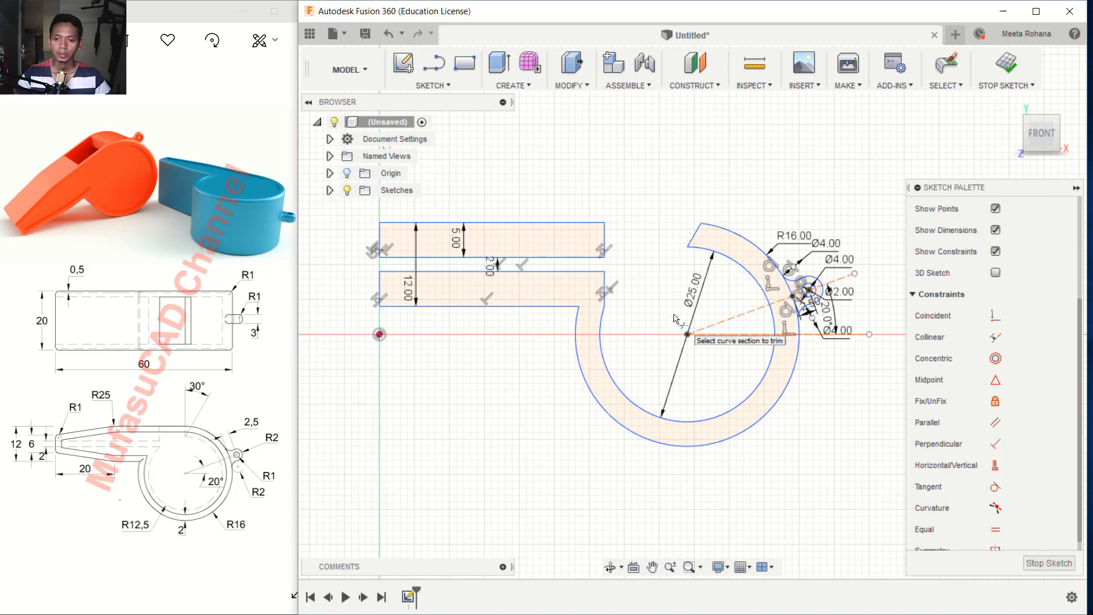
{"action": "left_click", "coordinate": [1005, 64]}
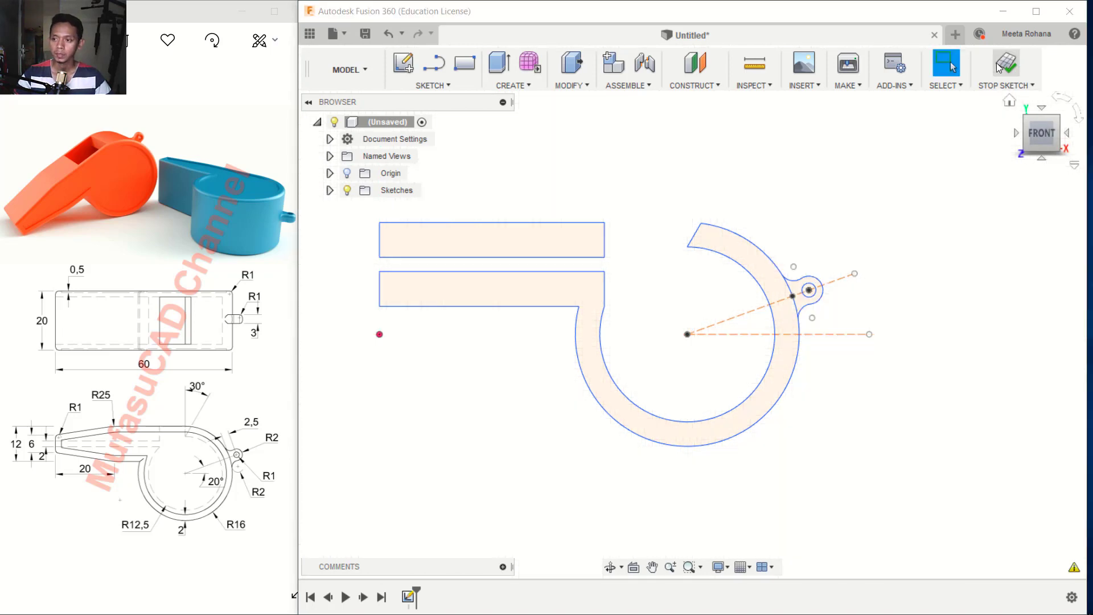
Extrude the strip-and-ring and upper strip profiles Two Sides, 8 mm each way
{"action": "left_click", "coordinate": [497, 64]}
{"action": "middle_click_drag", "start_coordinate": [600, 317], "coordinate": [658, 370], "text": "shift"}
{"action": "left_click", "coordinate": [999, 252]}
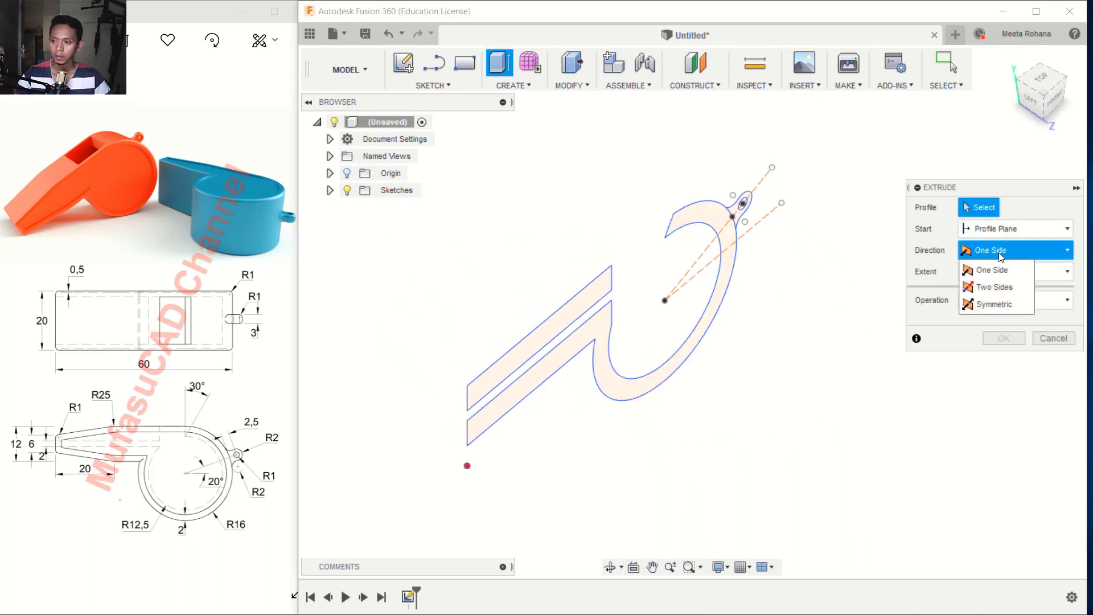
{"action": "left_click", "coordinate": [980, 288]}
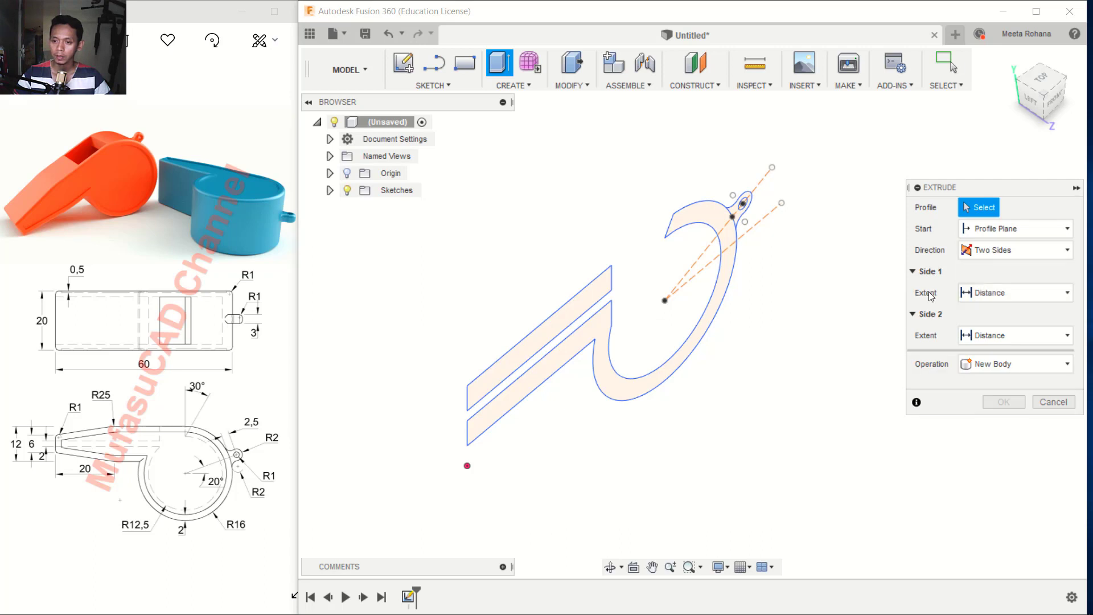
{"action": "left_click", "coordinate": [609, 297]}
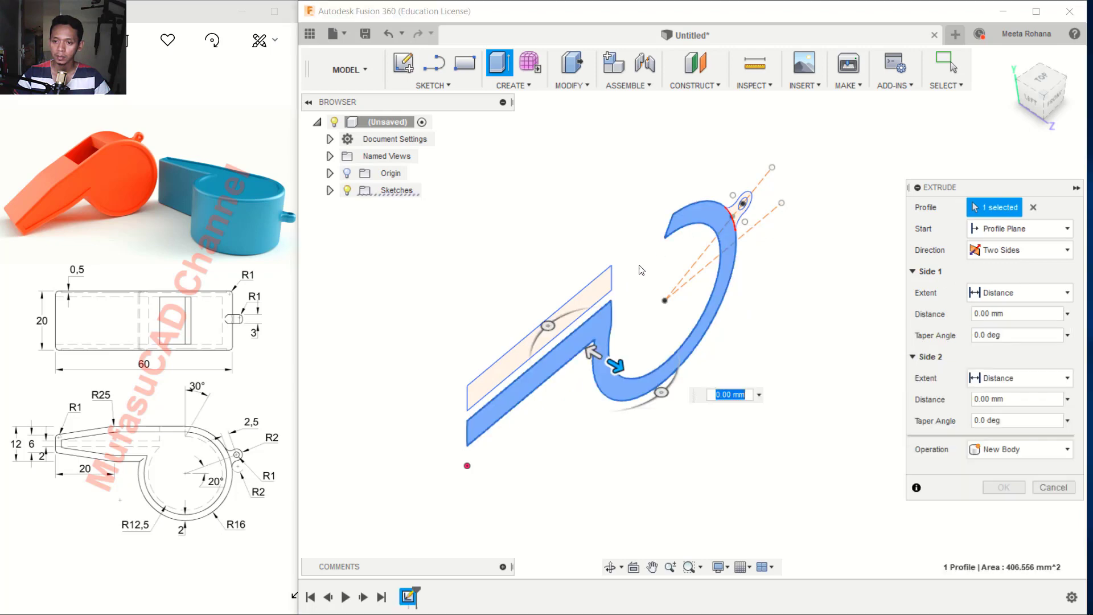
{"action": "left_click", "coordinate": [595, 294]}
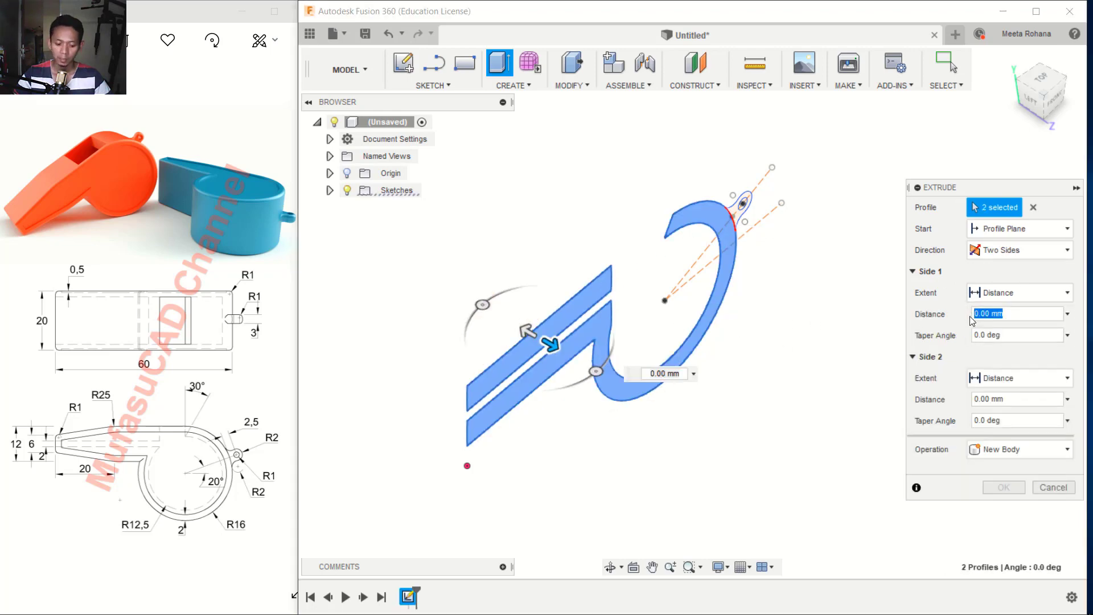
{"action": "type", "text": "8"}
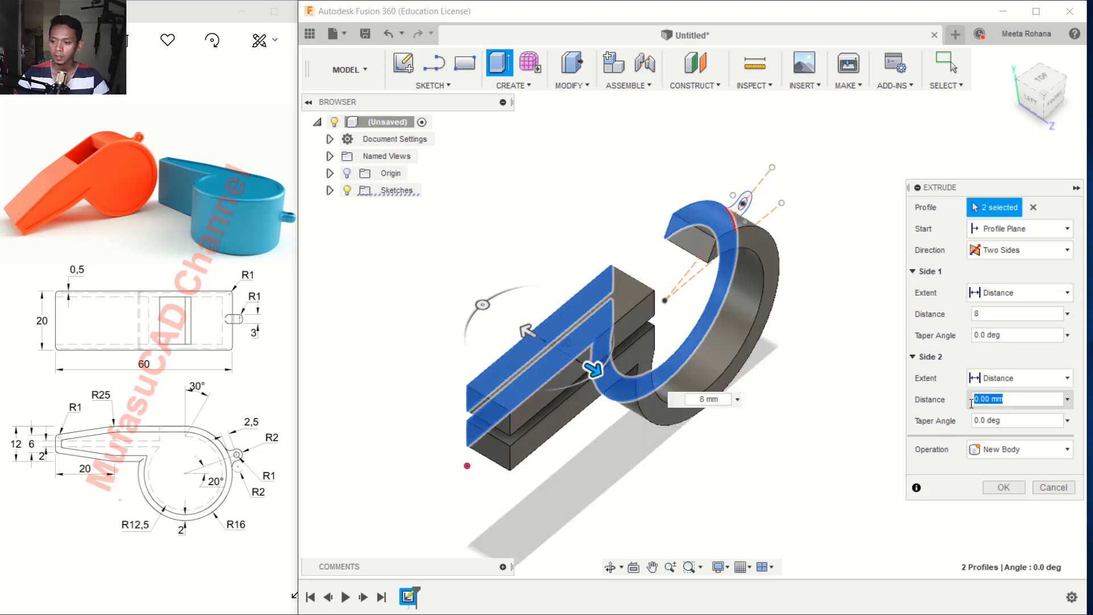
{"action": "type", "text": "8"}
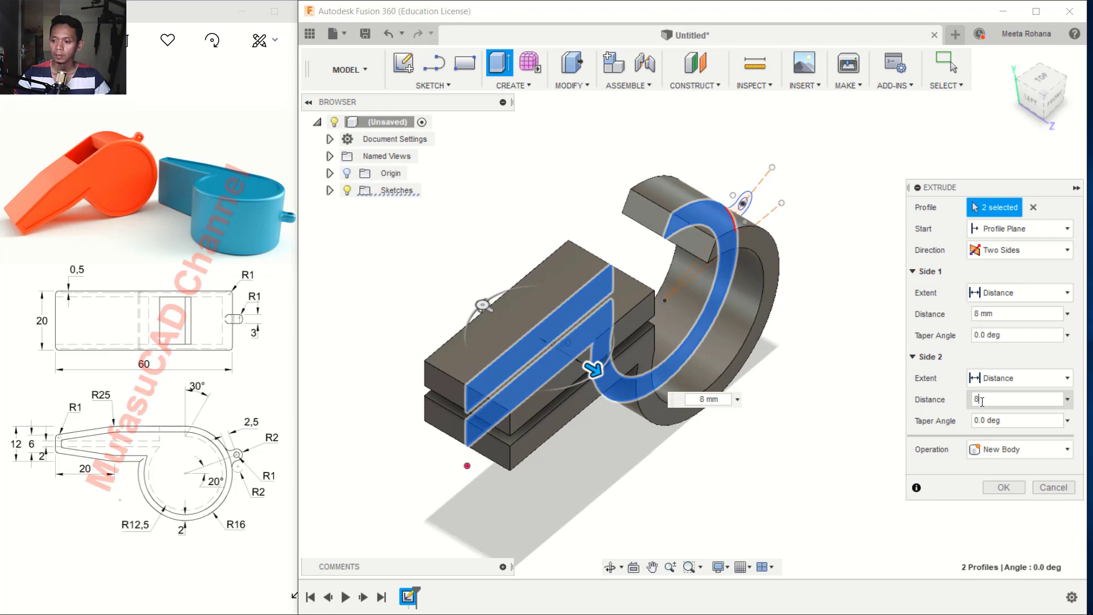
{"action": "left_click", "coordinate": [1003, 487]}
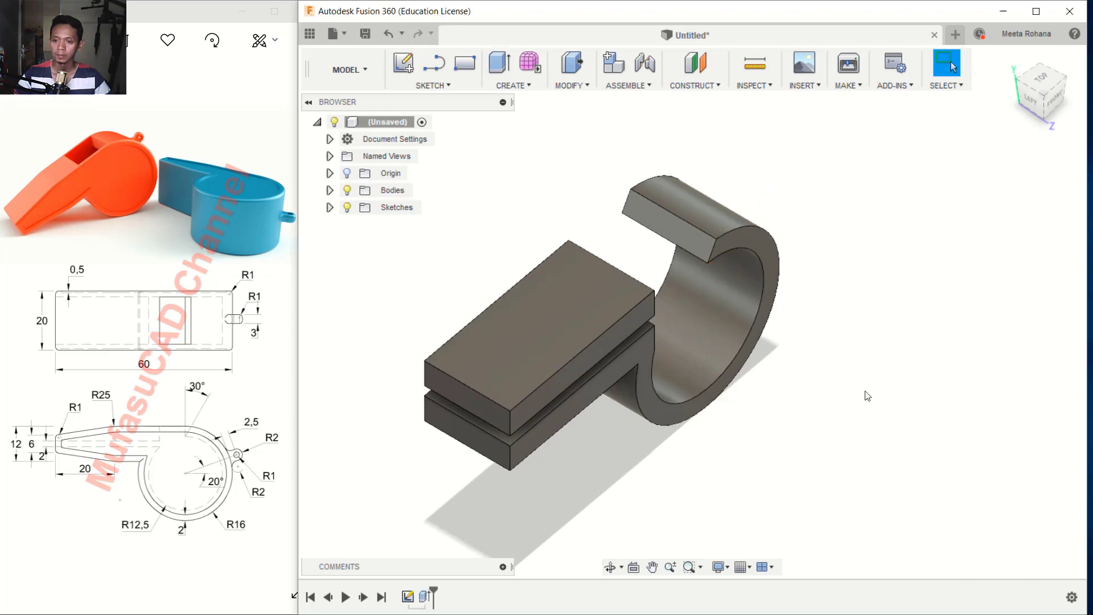
Show Sketch1 again in the viewport
{"action": "left_click", "coordinate": [330, 208]}
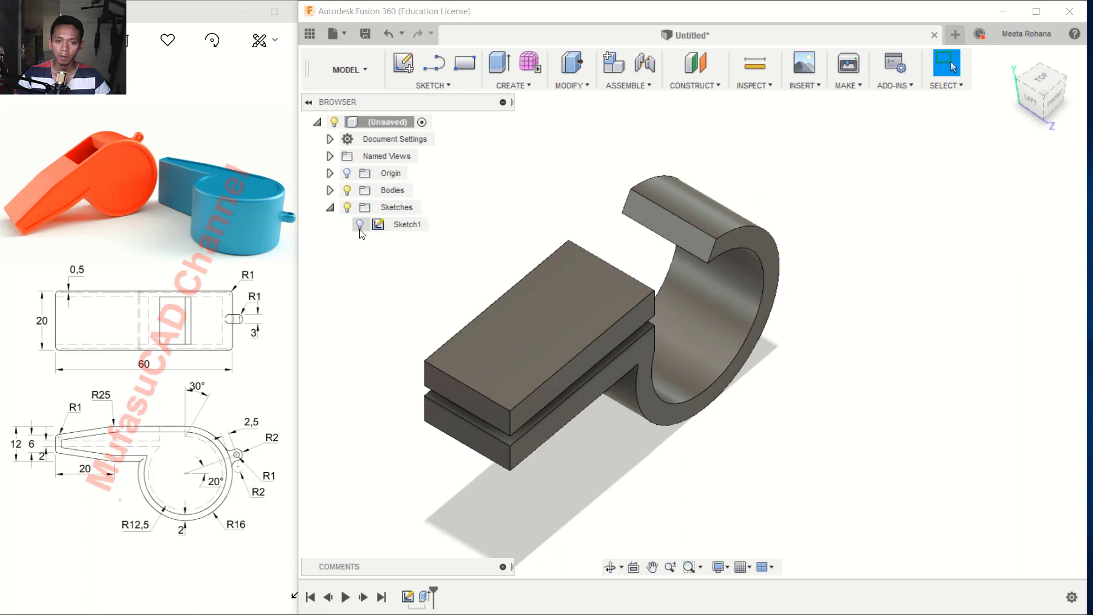
{"action": "left_click", "coordinate": [359, 224]}
{"action": "scroll", "coordinate": [763, 192], "scroll_direction": "up", "scroll_amount": 5}
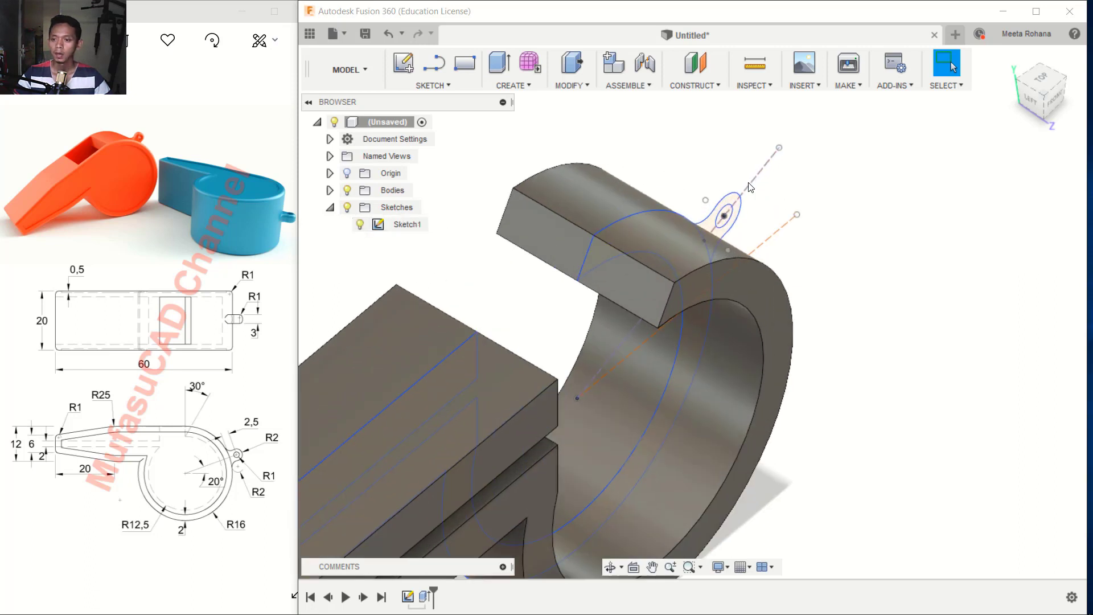
{"action": "scroll", "coordinate": [762, 196], "scroll_direction": "up", "scroll_amount": 2}
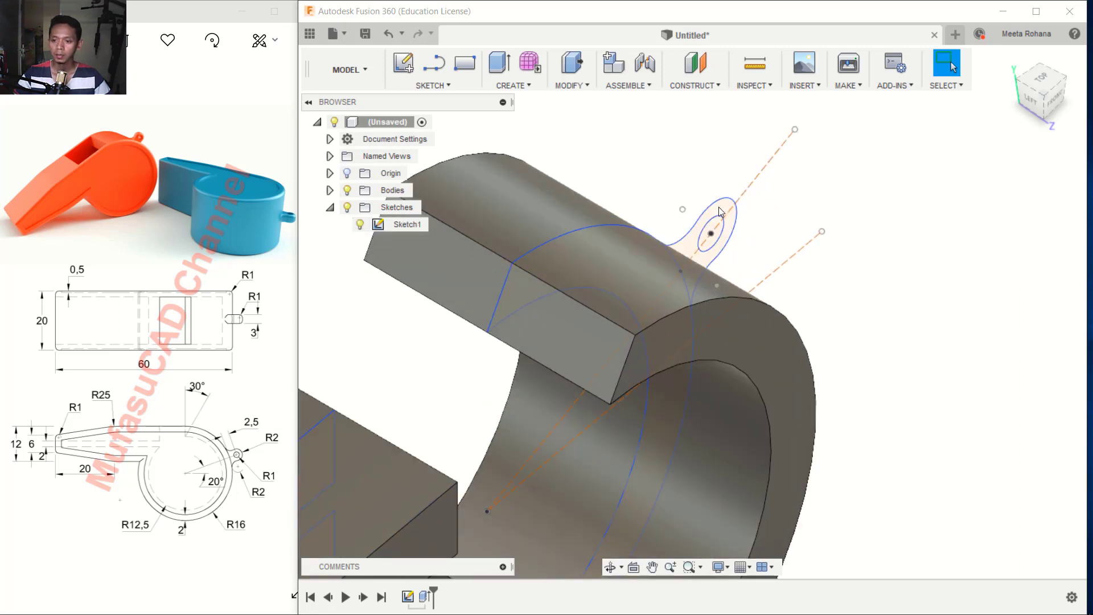
Extrude the lanyard loop Two Sides, 1.5 mm each way, joined to the body
{"action": "left_click", "coordinate": [498, 63]}
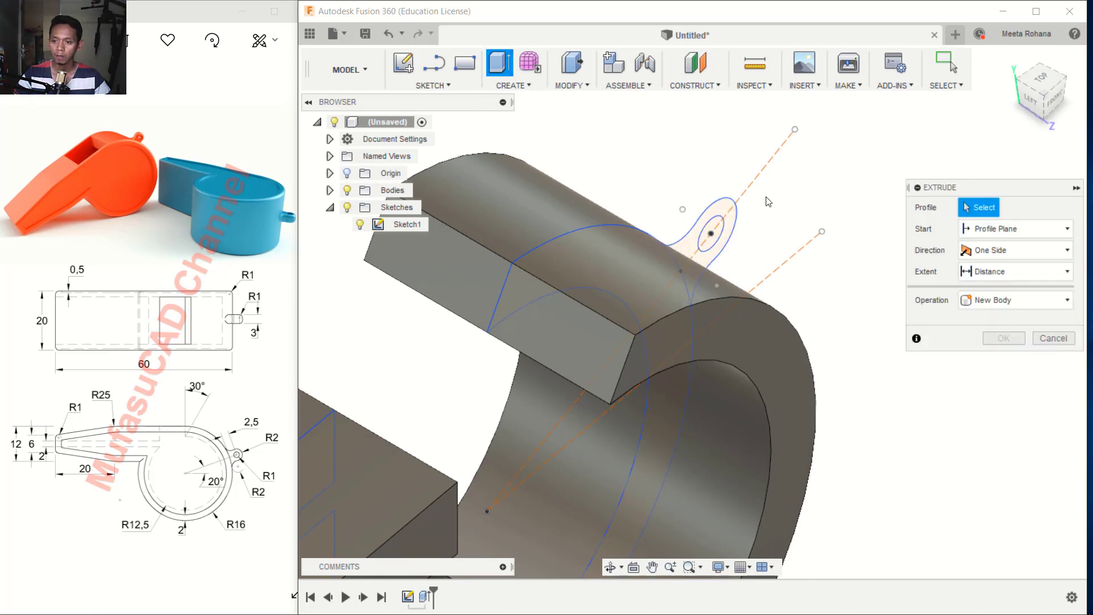
{"action": "left_click", "coordinate": [1004, 252]}
{"action": "left_click", "coordinate": [1004, 289]}
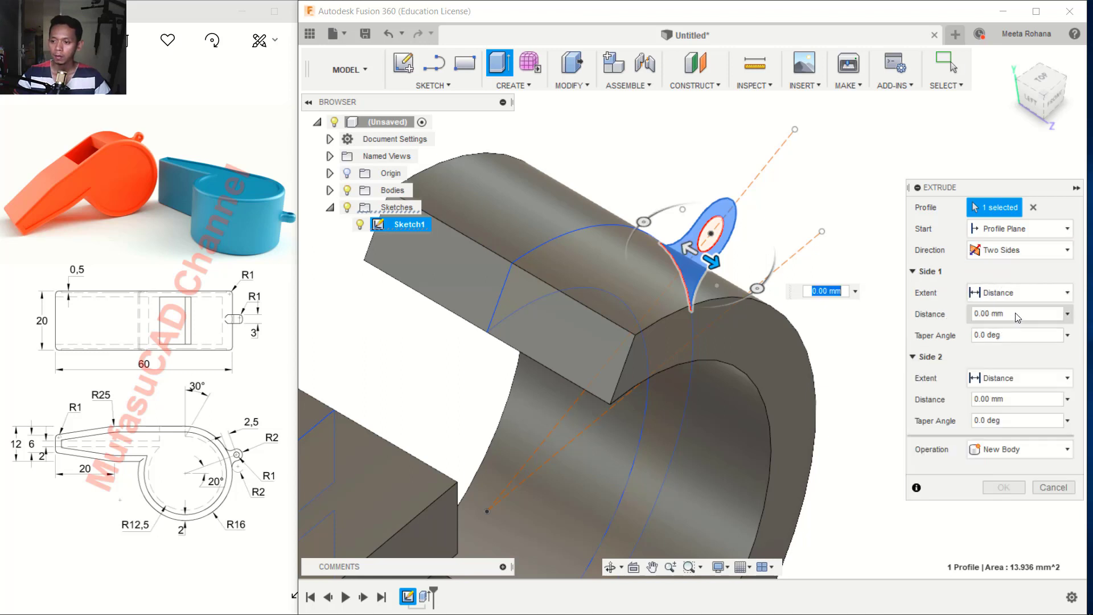
{"action": "left_click", "coordinate": [978, 312]}
{"action": "type", "text": "1"}
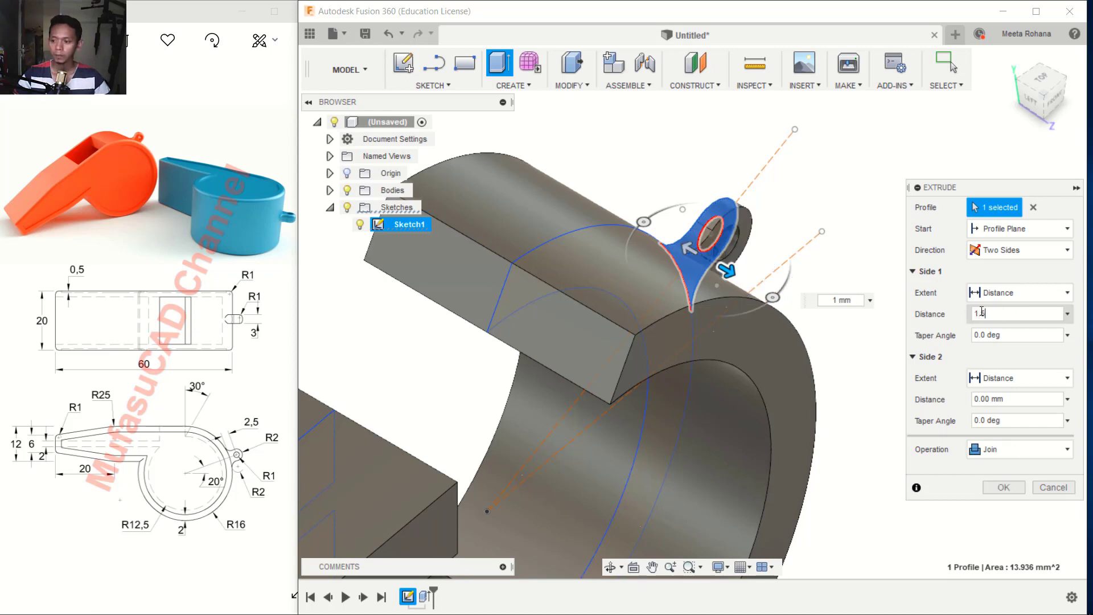
{"action": "type", "text": ".5"}
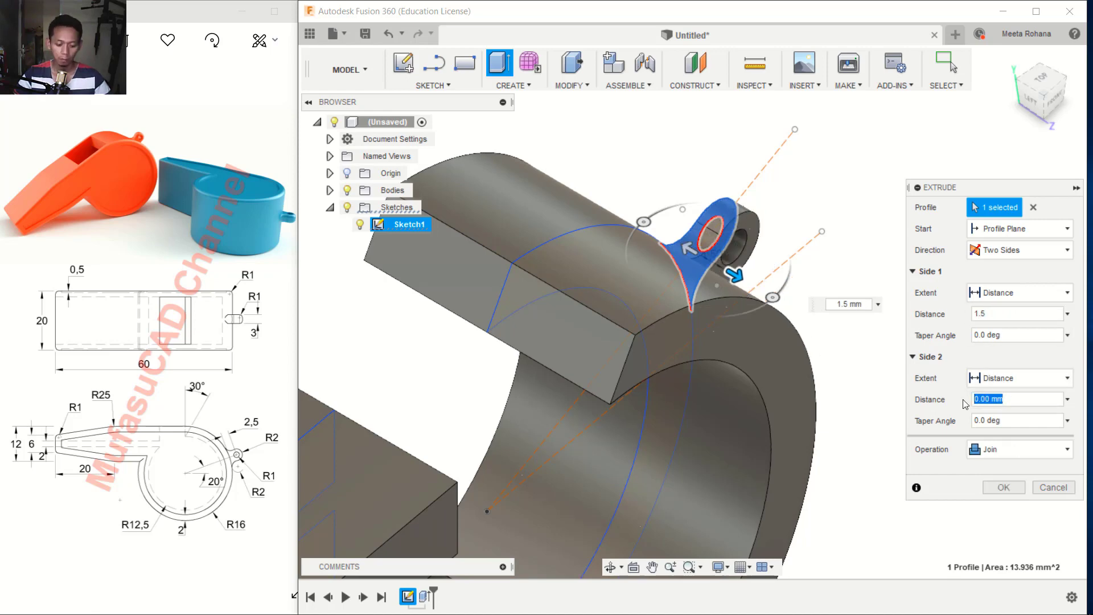
{"action": "type", "text": "1.5"}
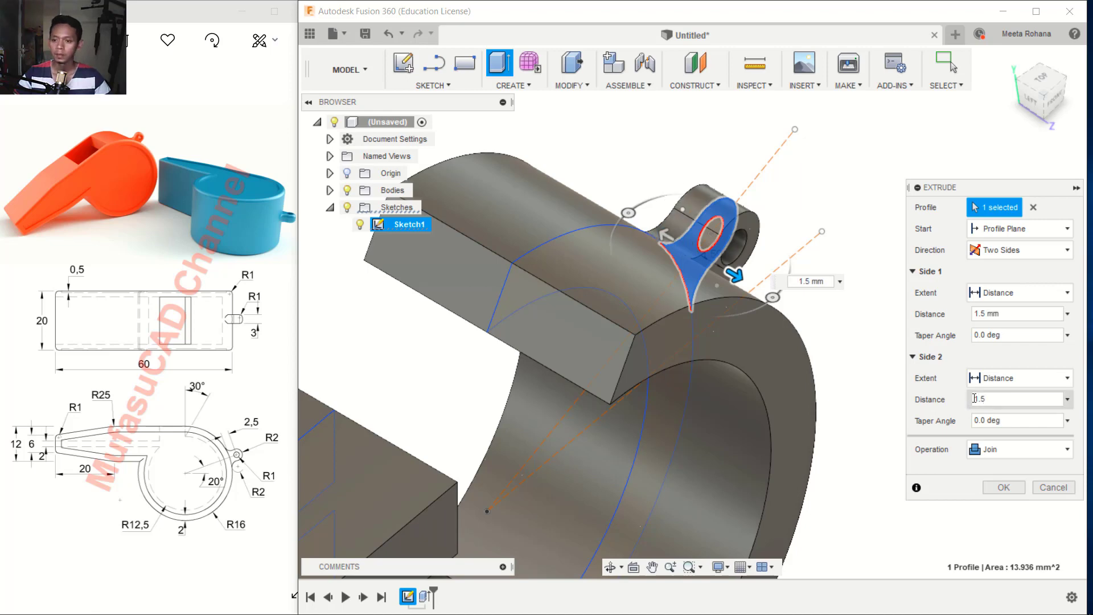
{"action": "key", "text": "Tab"}
{"action": "left_click", "coordinate": [1004, 487]}
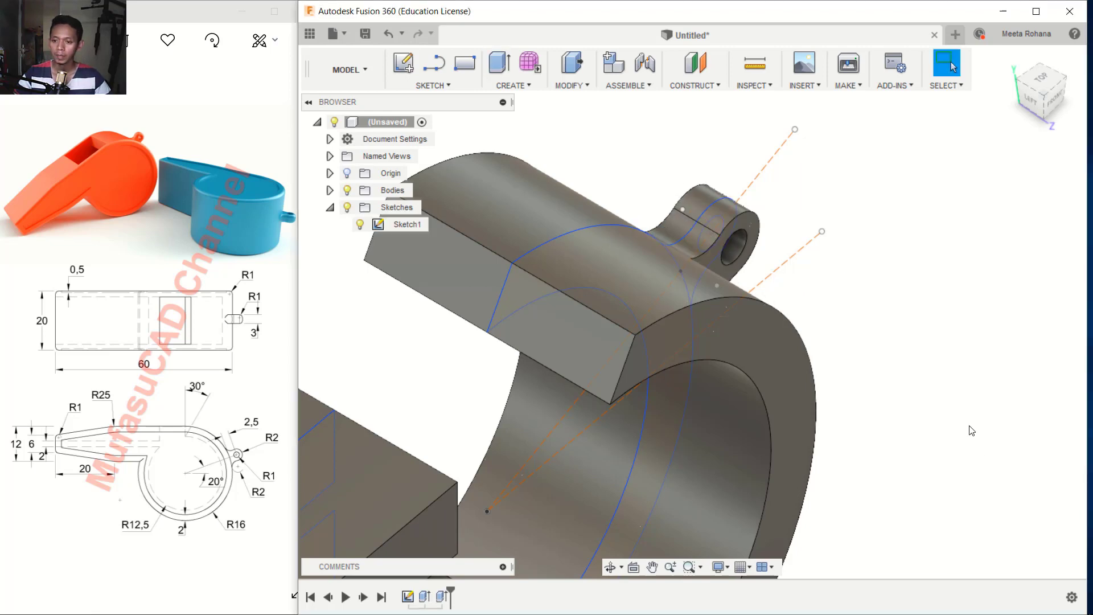
Hide Sketch1 and start a new sketch on the whistle's flat end face
{"action": "scroll", "coordinate": [820, 288], "scroll_direction": "up", "scroll_amount": 3}
{"action": "scroll", "coordinate": [820, 289], "scroll_direction": "down", "scroll_amount": 5}
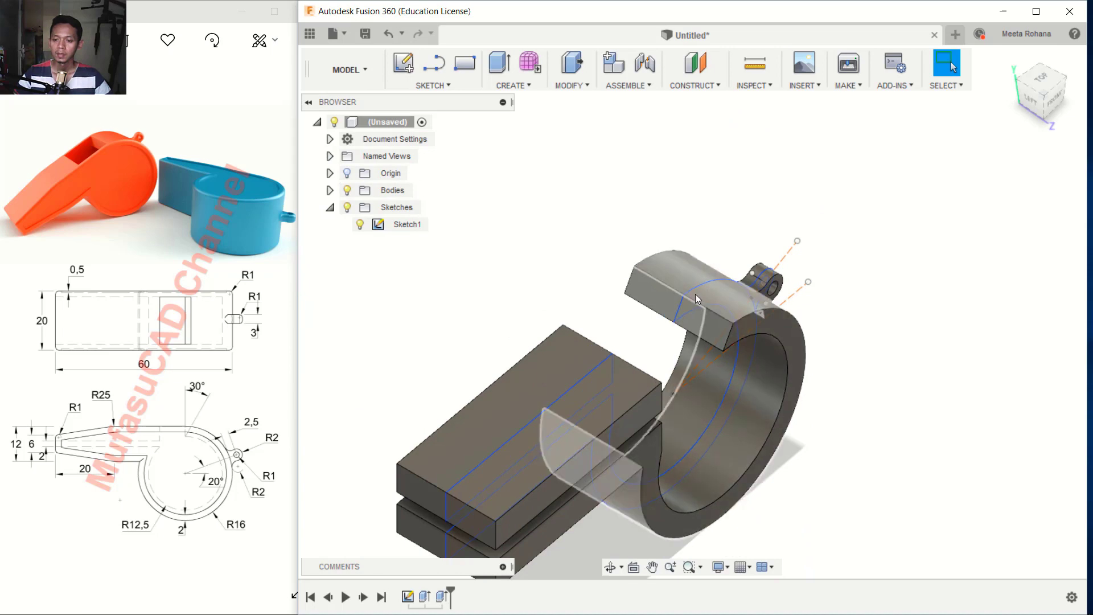
{"action": "middle_click_drag", "start_coordinate": [695, 294], "coordinate": [733, 210]}
{"action": "left_click", "coordinate": [357, 224]}
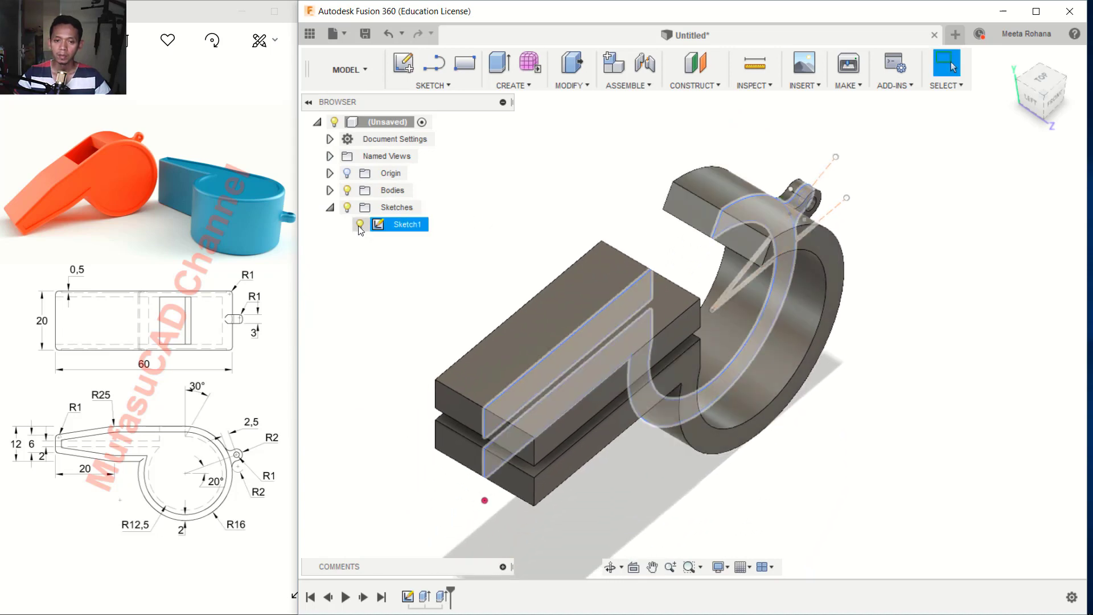
{"action": "left_click", "coordinate": [359, 224]}
{"action": "middle_click_drag", "start_coordinate": [739, 279], "coordinate": [728, 264]}
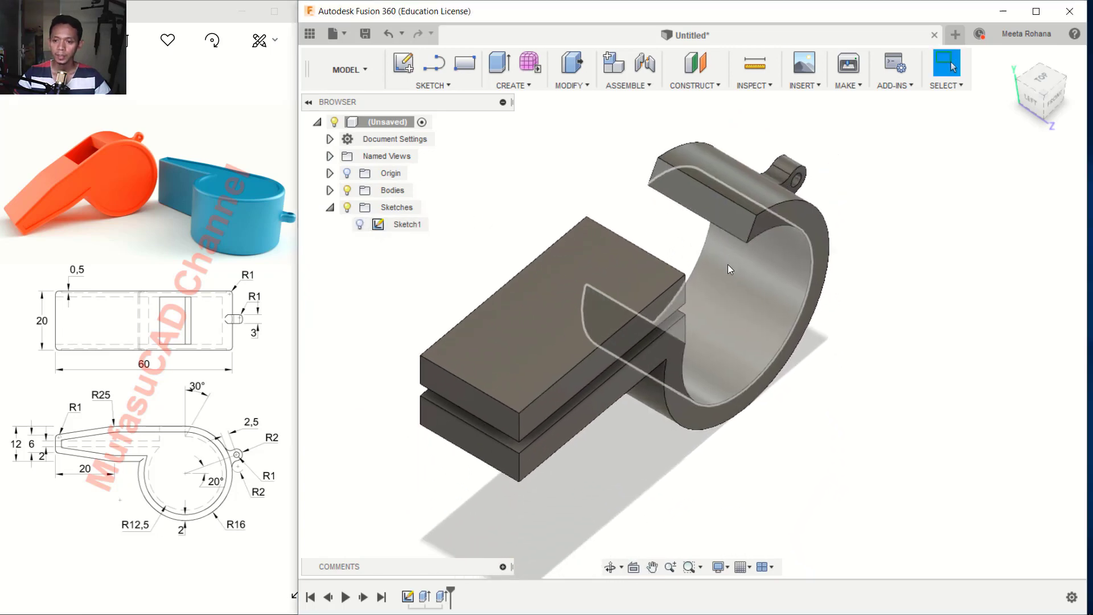
{"action": "left_click", "coordinate": [671, 394]}
{"action": "left_click", "coordinate": [403, 64]}
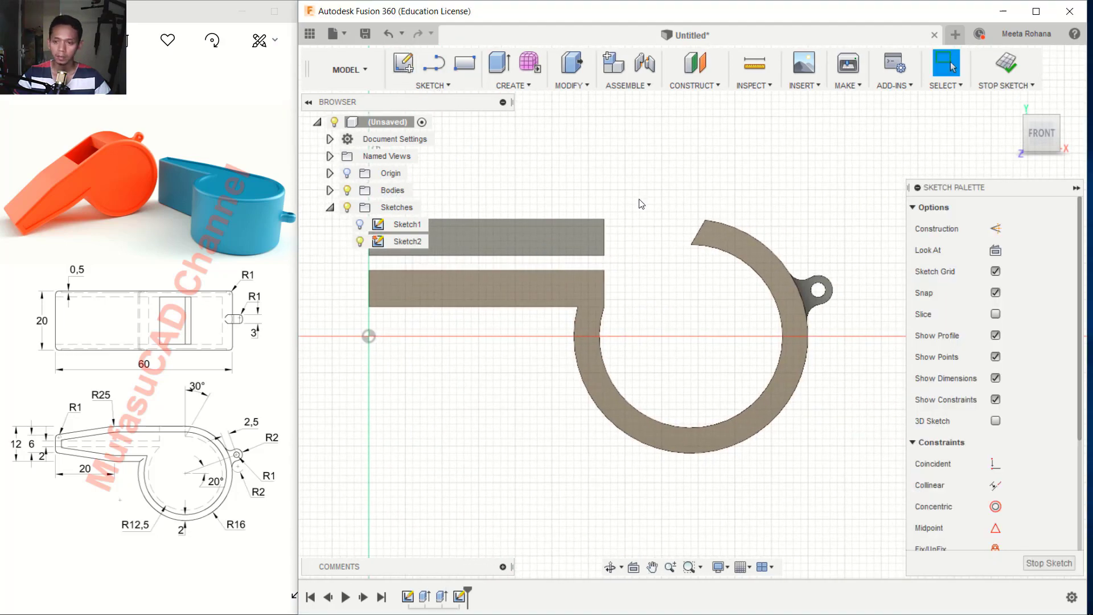
Draw a Ø32 circle at the arc centre and a rectangle from the origin to the circle
{"action": "key", "text": "c"}
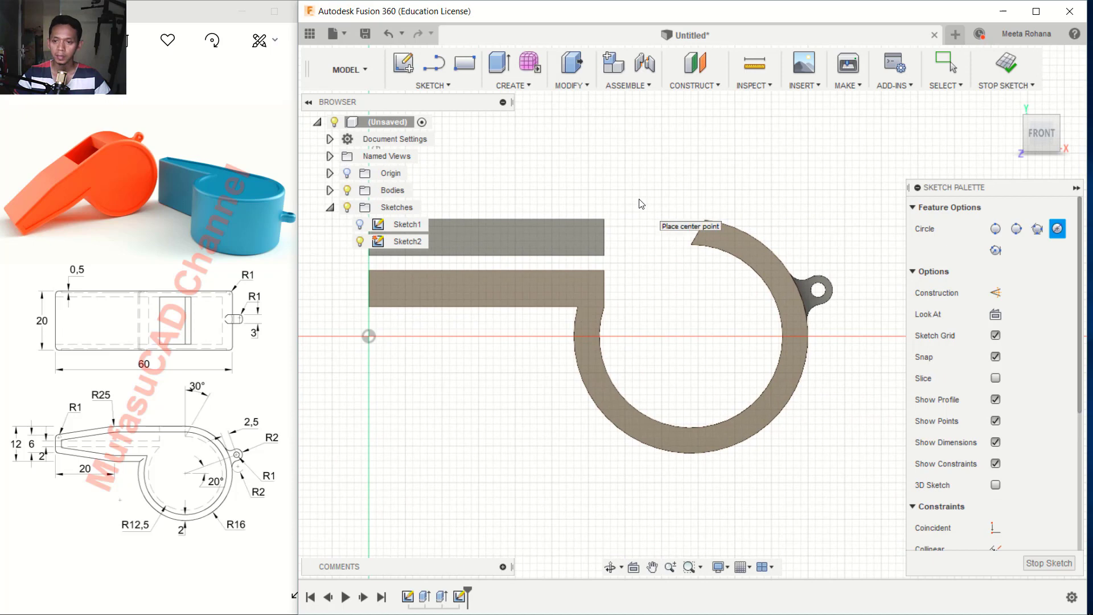
{"action": "left_click", "coordinate": [690, 336]}
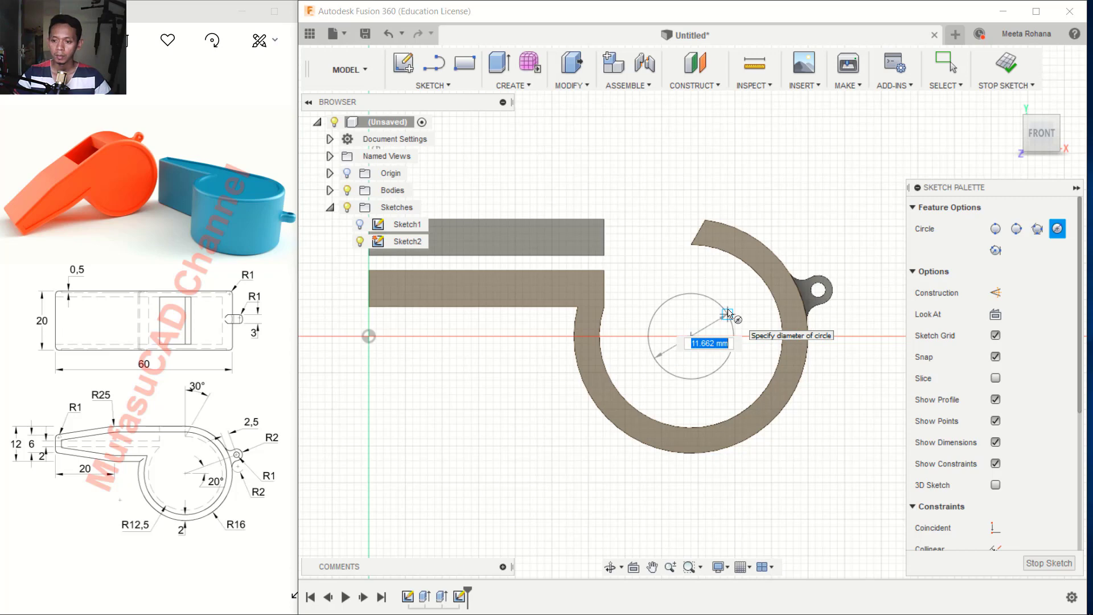
{"action": "type", "text": "32"}
{"action": "key", "text": "Return"}
{"action": "key", "text": "Escape"}
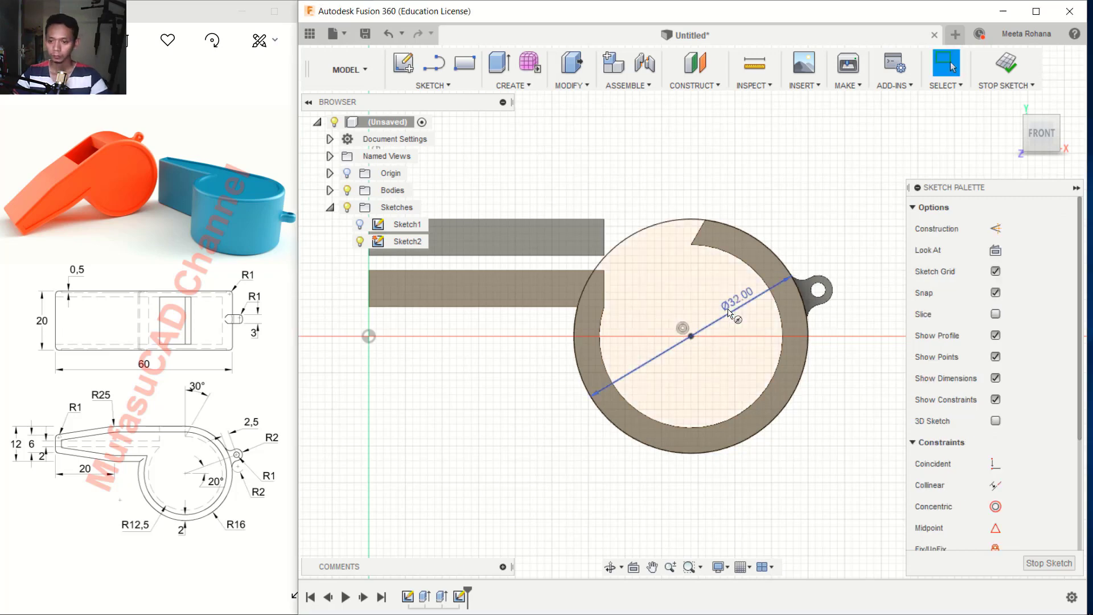
{"action": "middle_click_drag", "start_coordinate": [644, 284], "coordinate": [693, 359]}
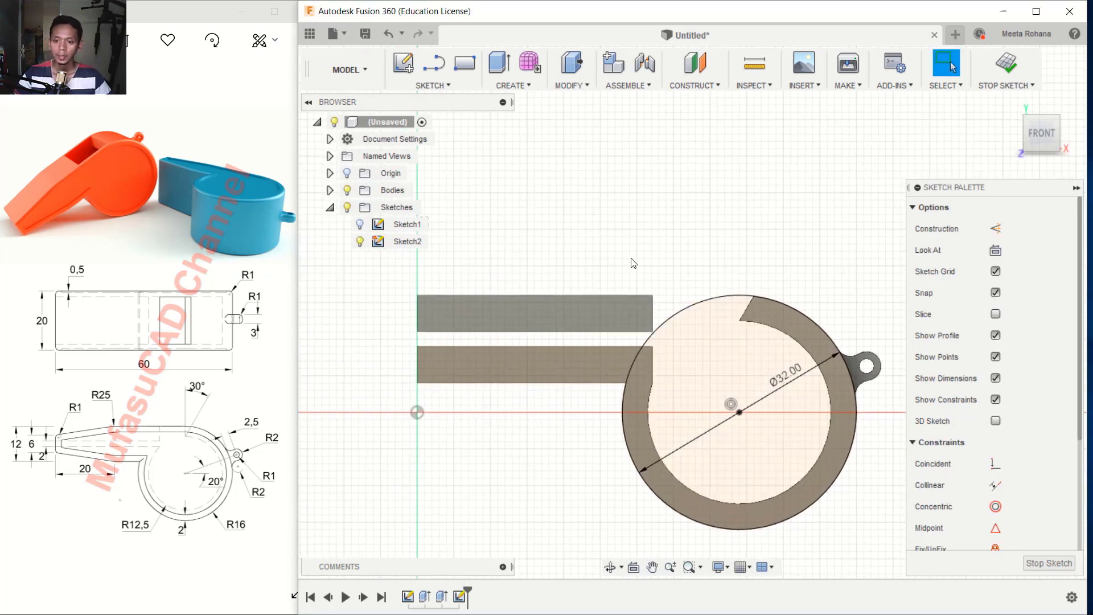
{"action": "key", "text": "r"}
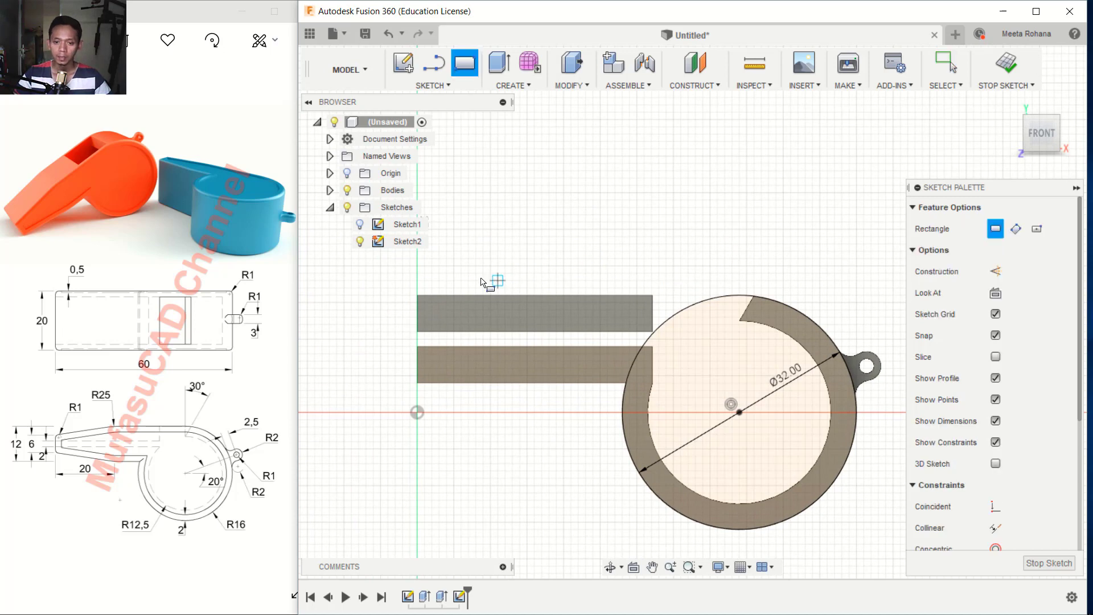
{"action": "left_click", "coordinate": [417, 385]}
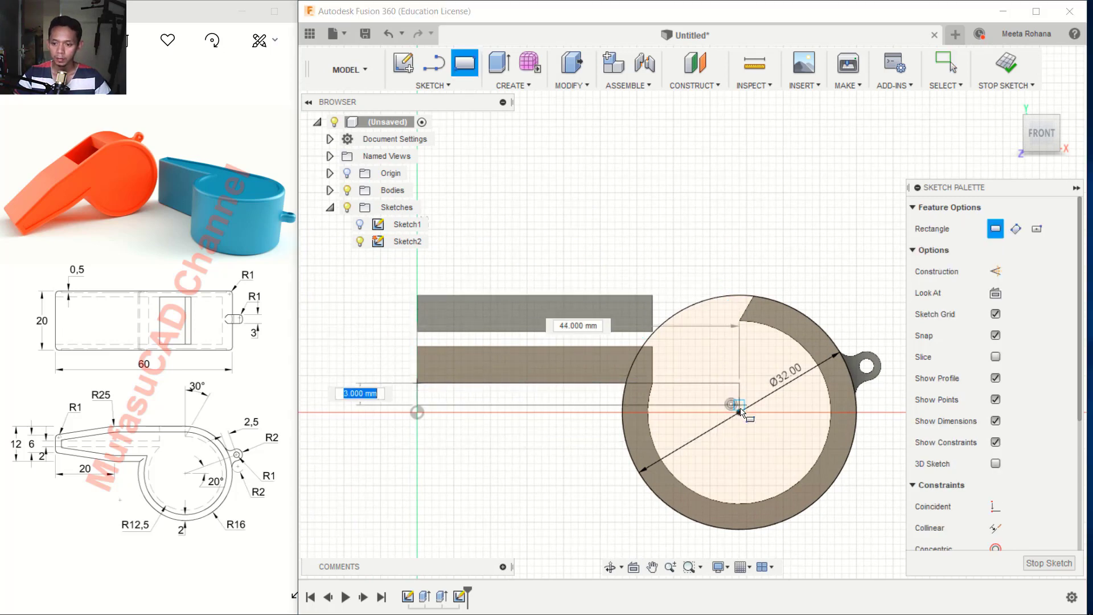
{"action": "left_click", "coordinate": [739, 294]}
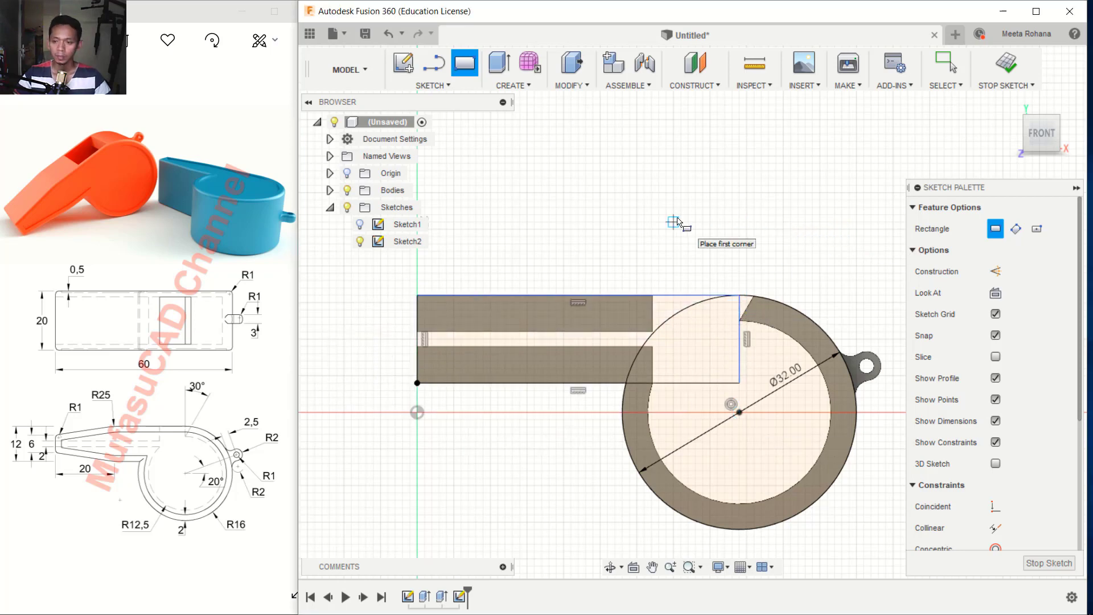
Trim the rectangle edges inside the circle and the leftover segment, then finish the sketch
{"action": "key", "text": "l"}
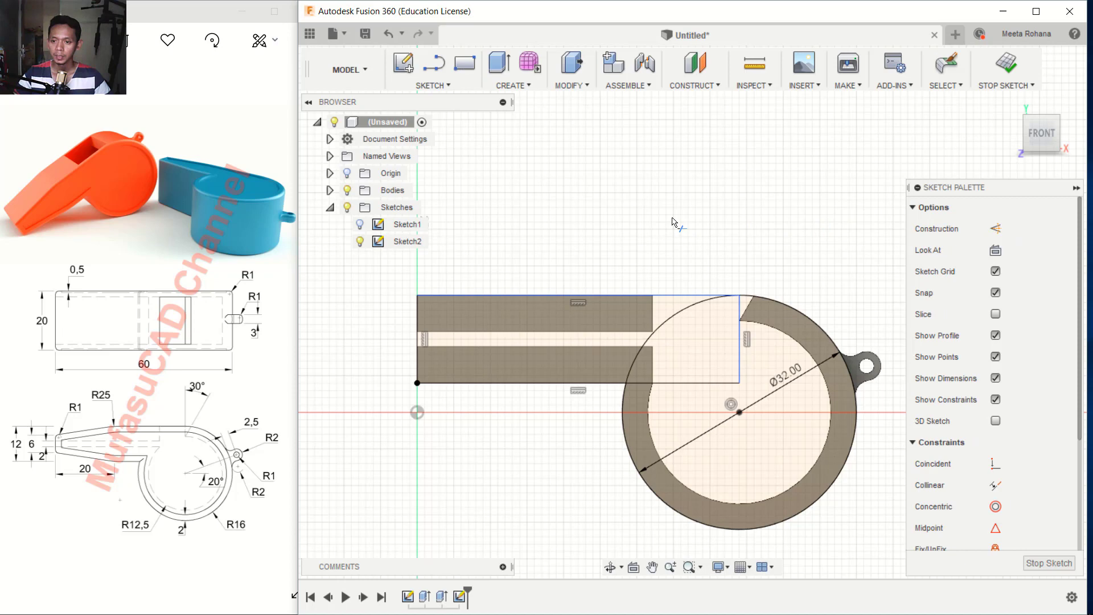
{"action": "key", "text": "t"}
{"action": "left_click", "coordinate": [739, 364]}
{"action": "left_click", "coordinate": [723, 383]}
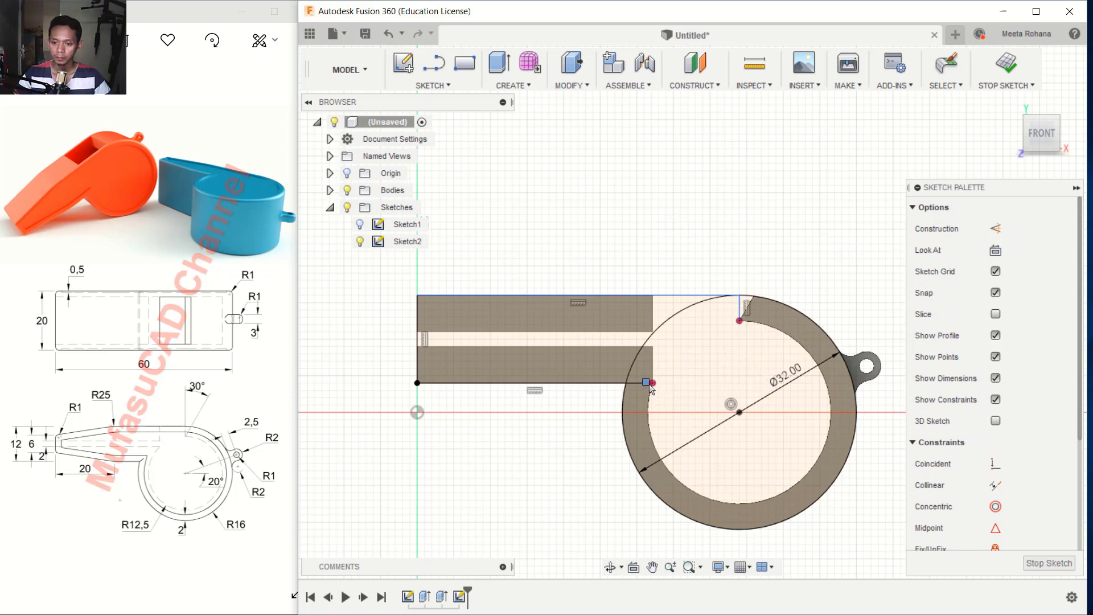
{"action": "left_click", "coordinate": [740, 310]}
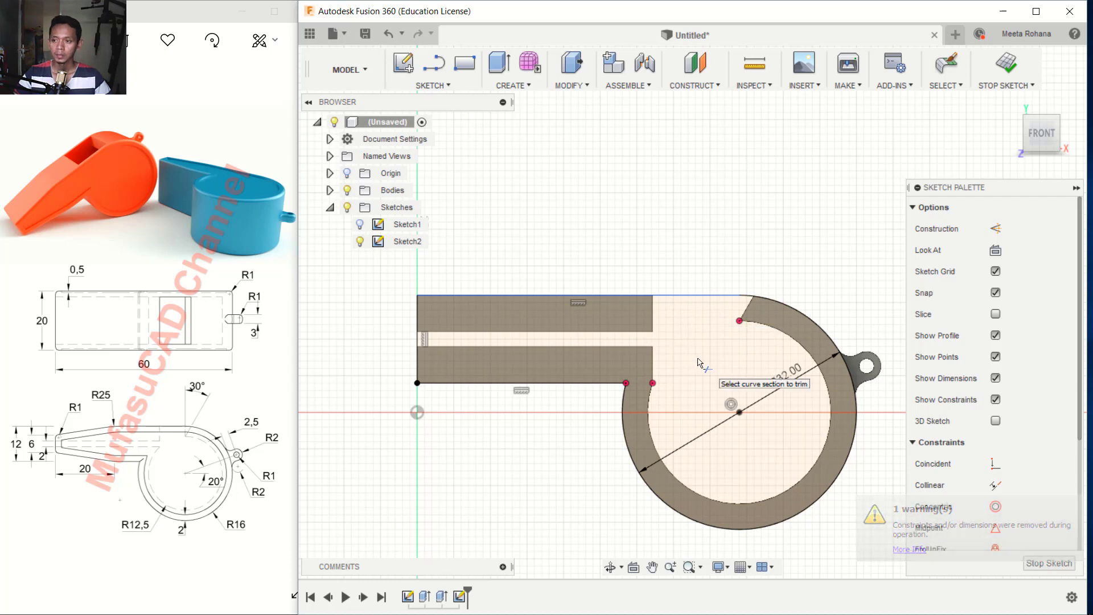
{"action": "left_click", "coordinate": [1007, 66]}
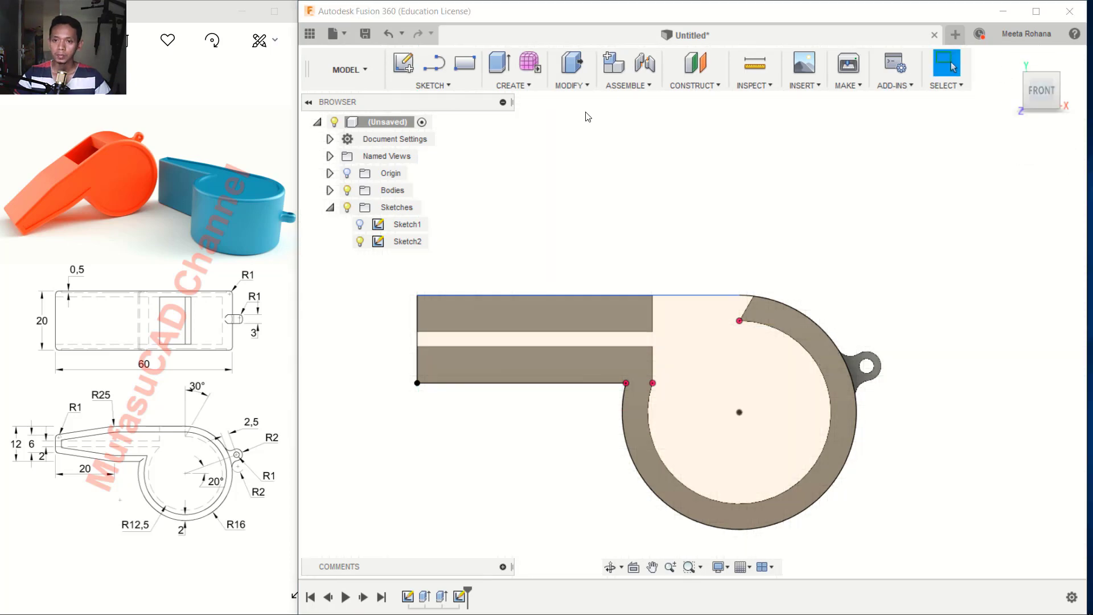
Extrude both side-panel profiles 2 mm as a new body
{"action": "left_click", "coordinate": [501, 65]}
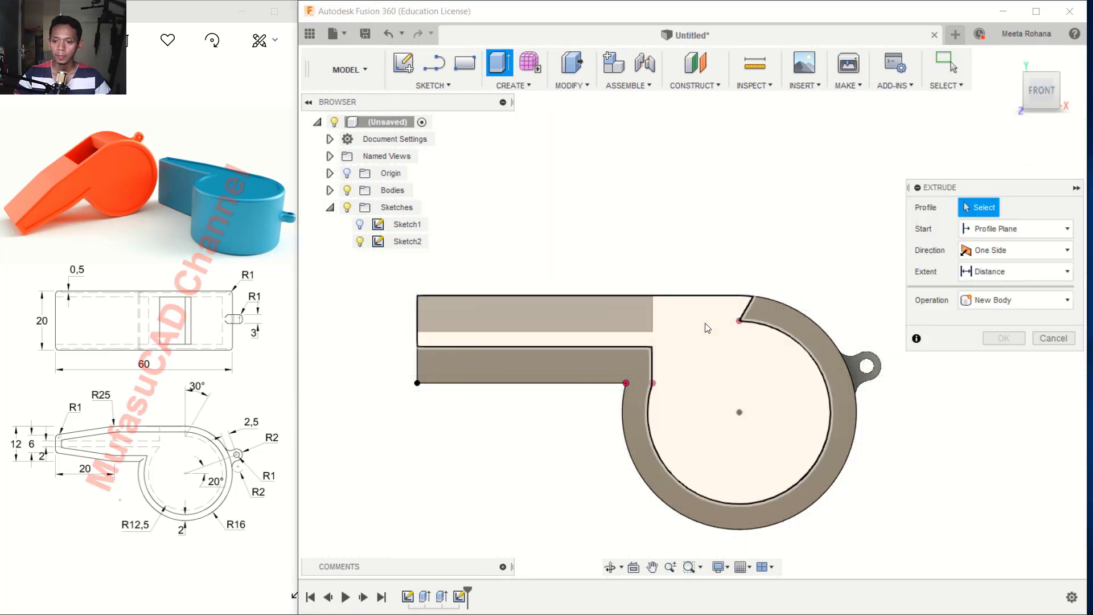
{"action": "mouse_move", "coordinate": [650, 347]}
{"action": "middle_mouse_down", "text": "shift"}
{"action": "mouse_move", "coordinate": [696, 390]}
{"action": "mouse_move", "coordinate": [686, 410]}
{"action": "middle_mouse_up", "text": "shift"}
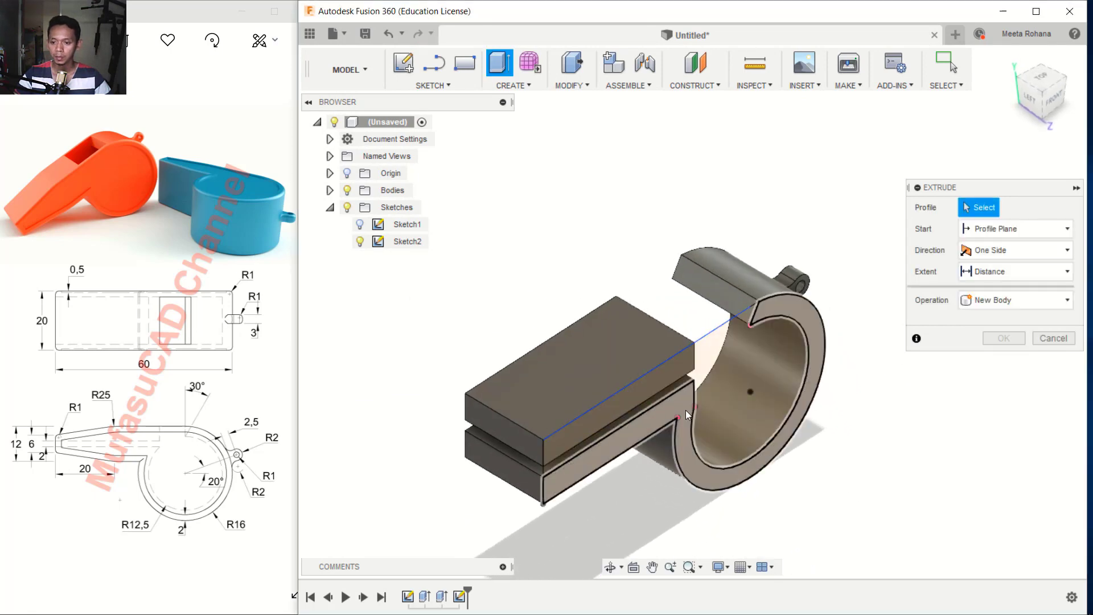
{"action": "left_click", "coordinate": [685, 410]}
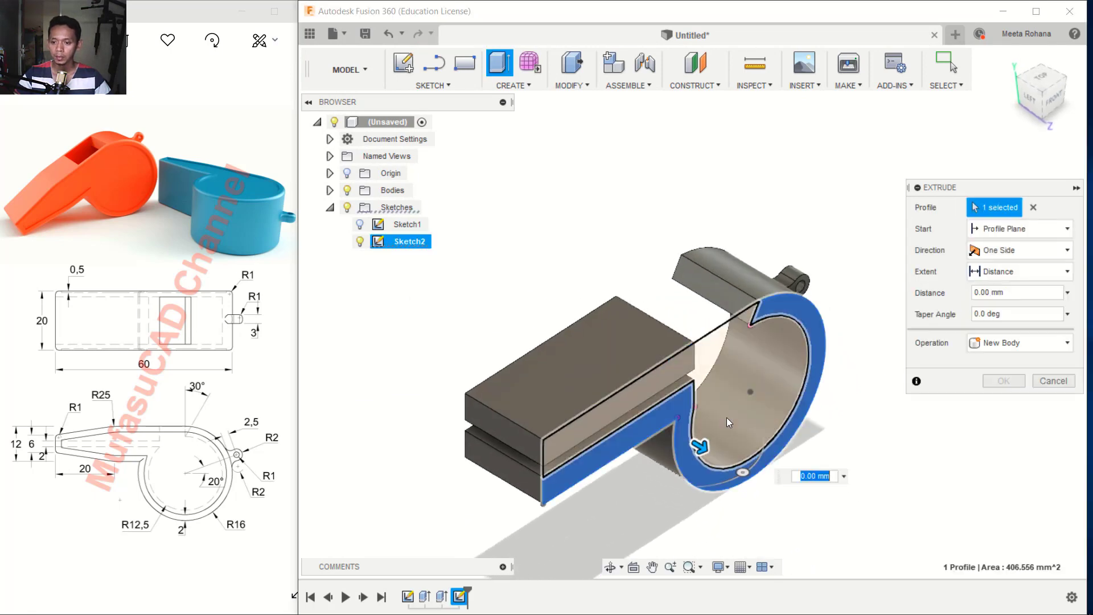
{"action": "left_click", "coordinate": [749, 374]}
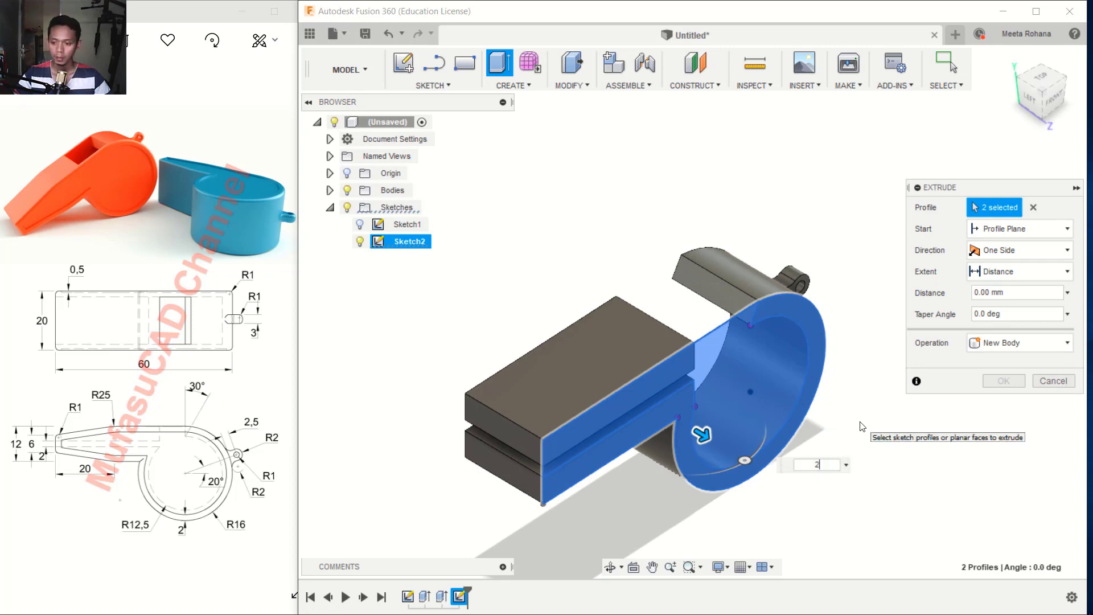
{"action": "key", "text": "Return"}
Start a new sketch on the whistle's opposite end face
{"action": "middle_click_drag", "start_coordinate": [638, 491], "coordinate": [707, 474], "text": "shift"}
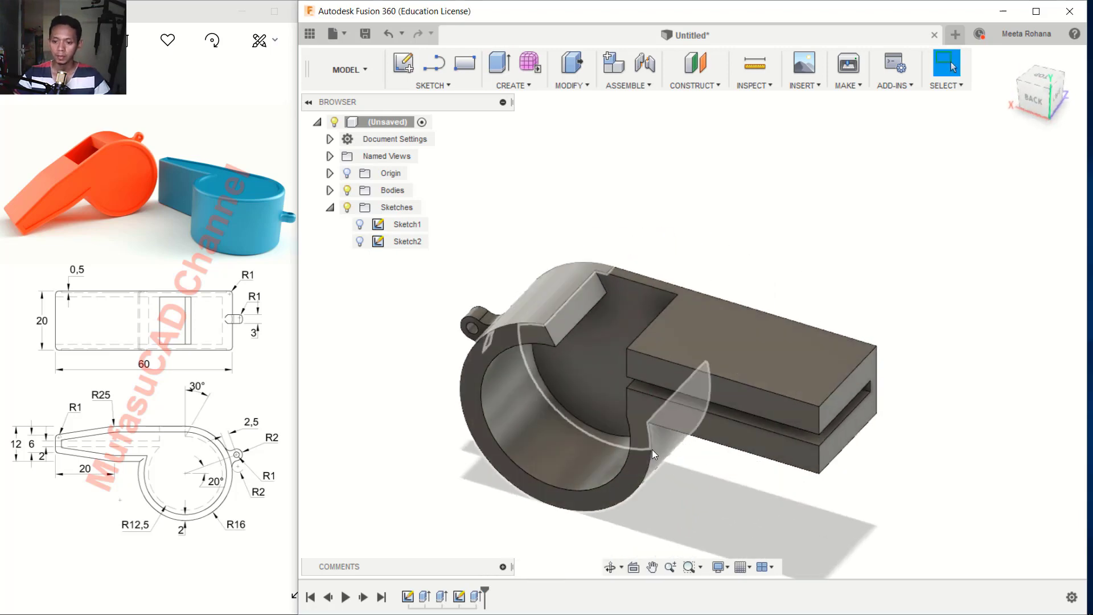
{"action": "left_click", "coordinate": [641, 408]}
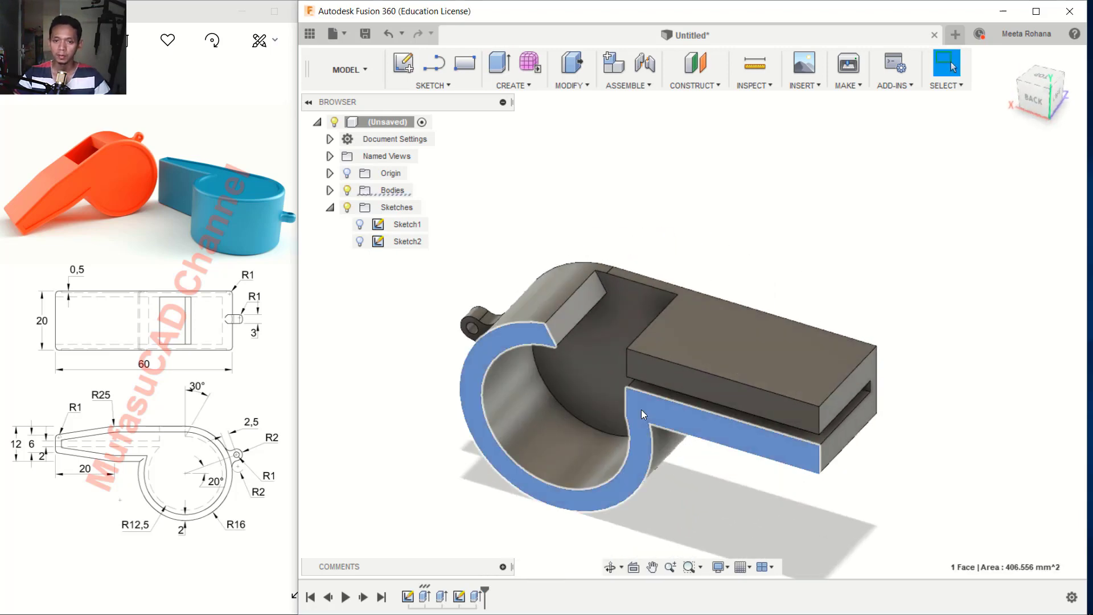
{"action": "left_click", "coordinate": [408, 59]}
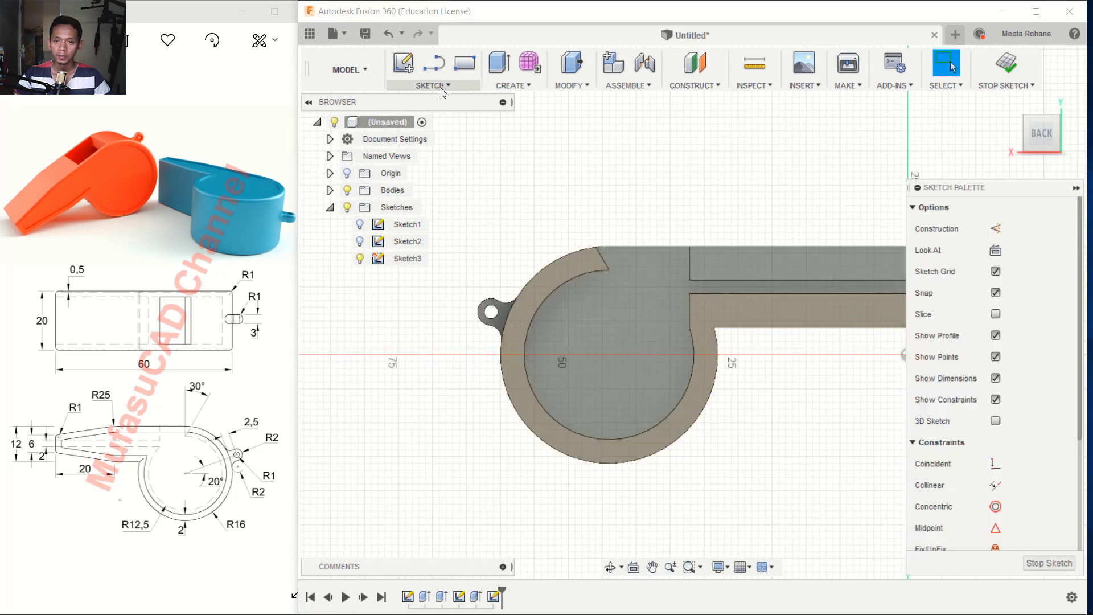
Draw a Ø32 circle at the origin and a rectangle from the mouthpiece end to the circle top
{"action": "key", "text": "c"}
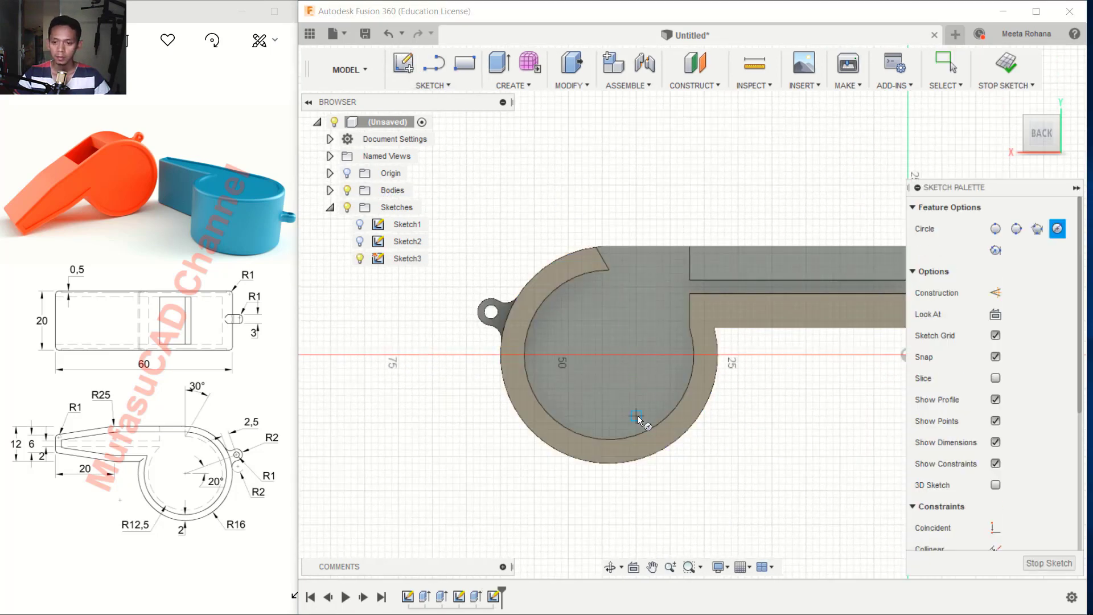
{"action": "left_click", "coordinate": [609, 354]}
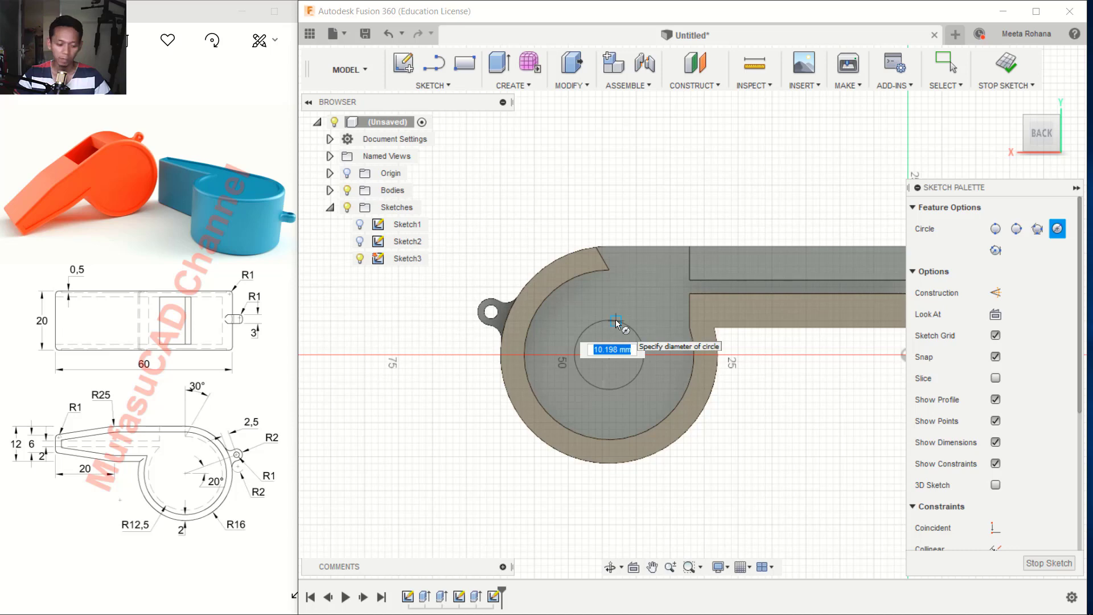
{"action": "type", "text": "32"}
{"action": "key", "text": "Return"}
{"action": "key", "text": "Escape"}
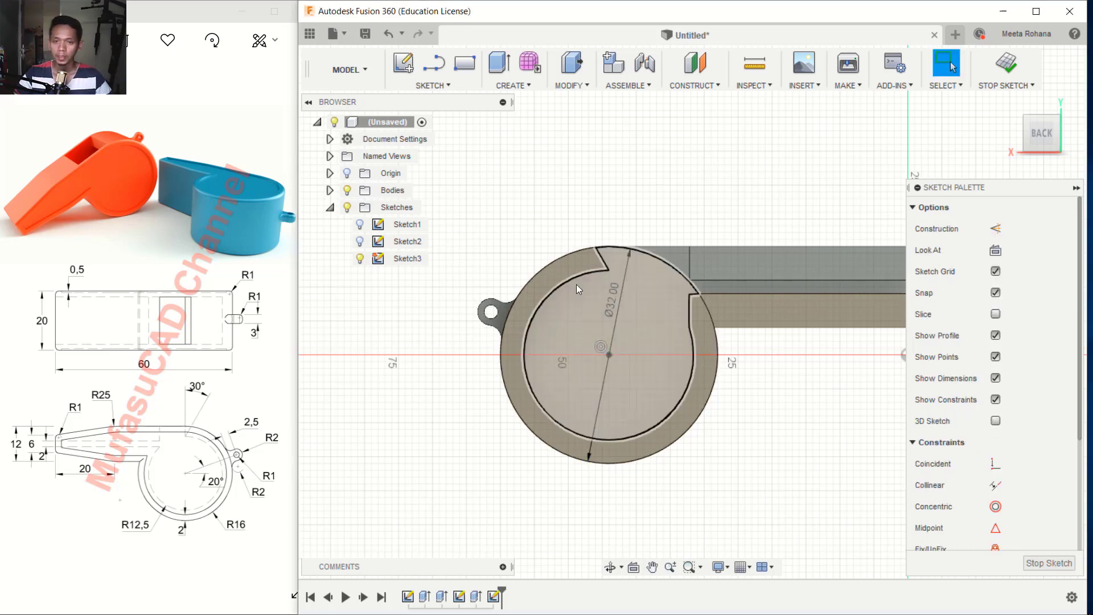
{"action": "middle_click_drag", "start_coordinate": [685, 245], "coordinate": [564, 276]}
{"action": "left_click", "coordinate": [465, 63]}
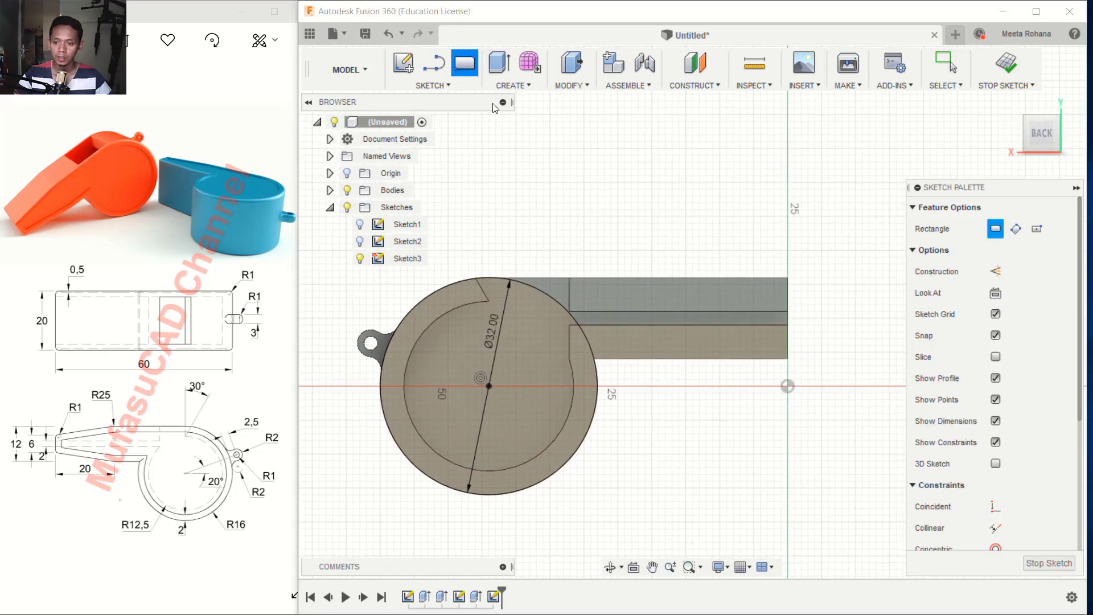
{"action": "left_click", "coordinate": [787, 359]}
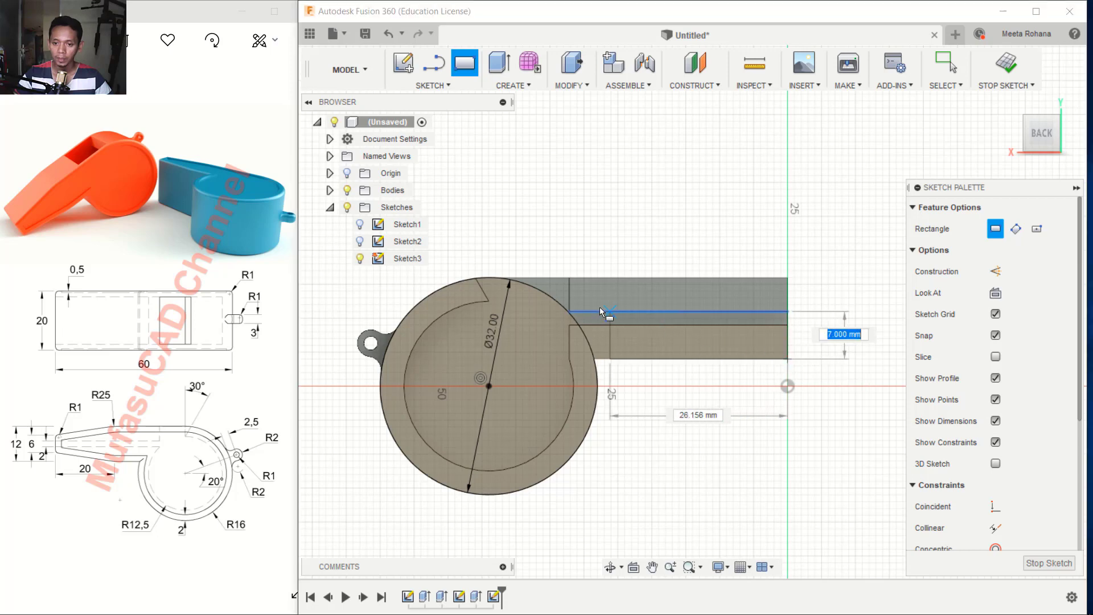
{"action": "left_click", "coordinate": [488, 276]}
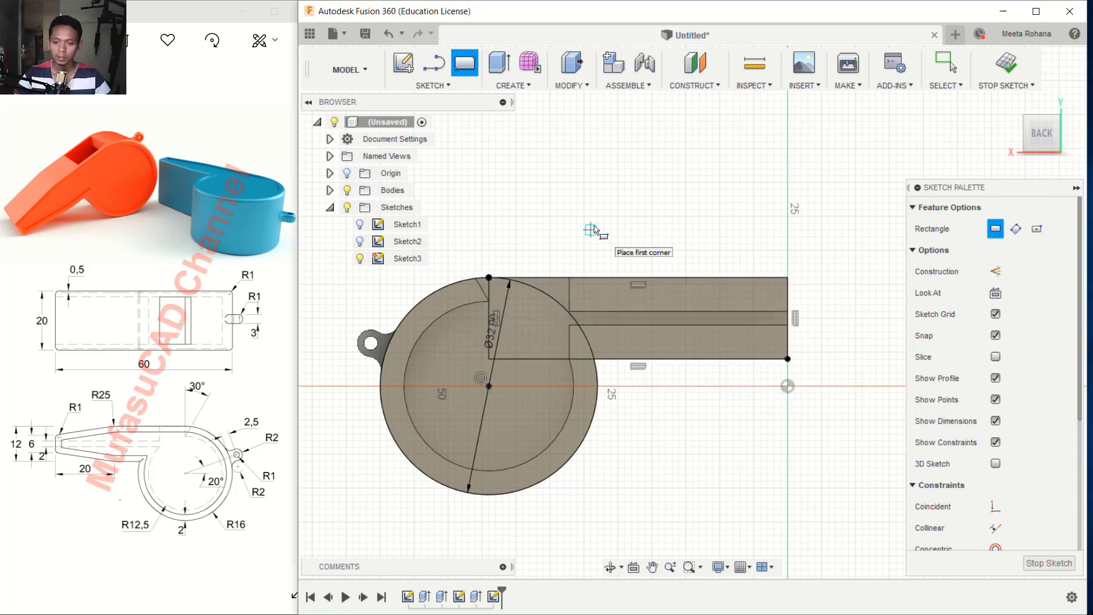
Trim the rectangle's bottom edge and leftover segments into one outline, then finish the sketch
{"action": "key", "text": "Escape"}
{"action": "left_click", "coordinate": [526, 359]}
{"action": "left_click", "coordinate": [489, 346]}
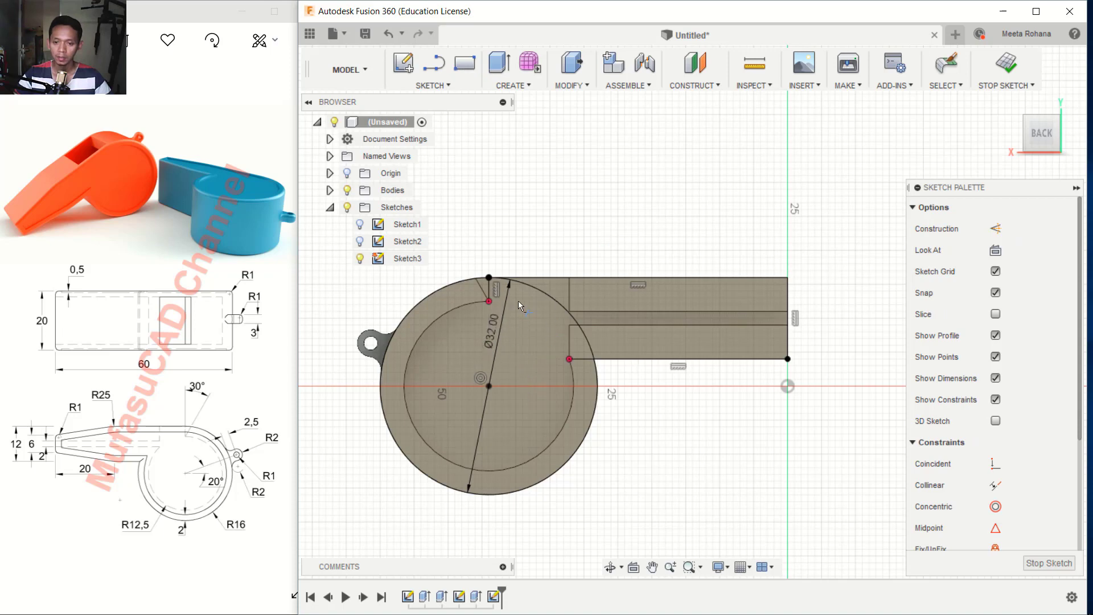
{"action": "left_click", "coordinate": [490, 293]}
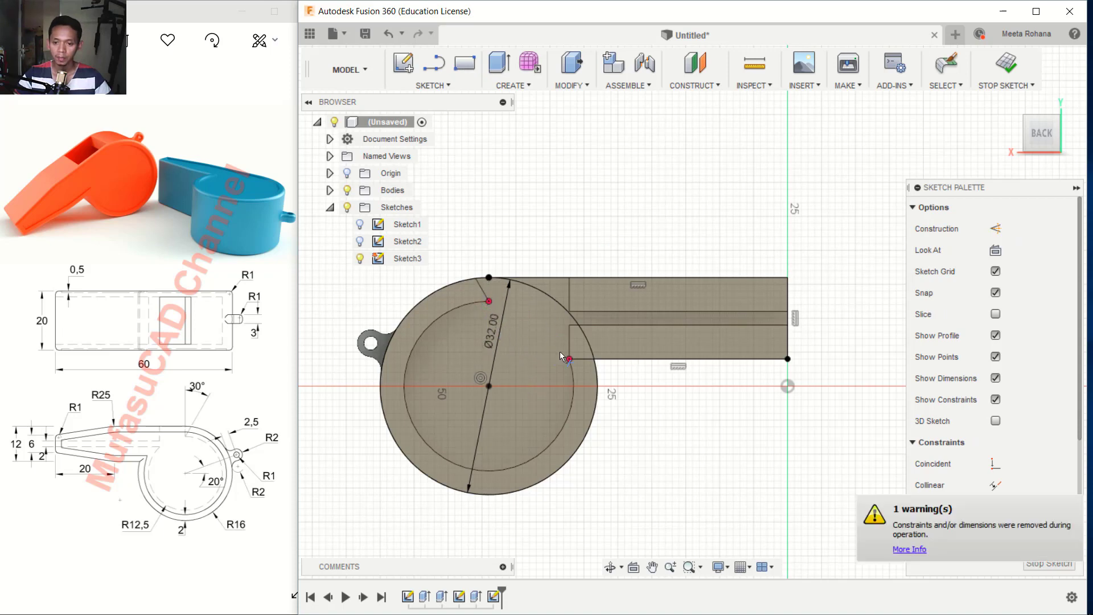
{"action": "left_click", "coordinate": [584, 356]}
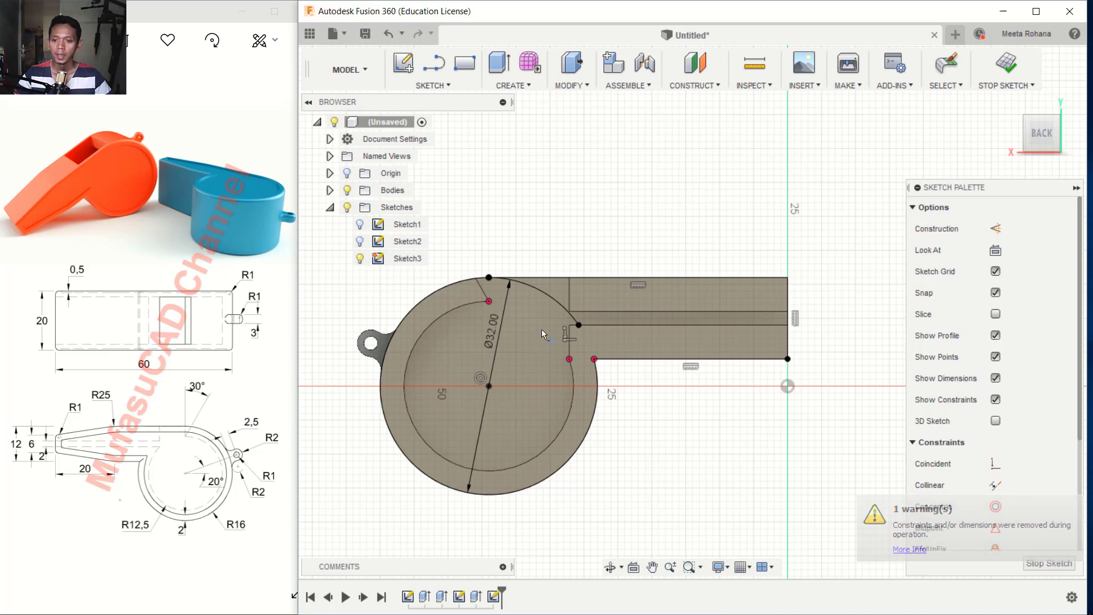
{"action": "left_click", "coordinate": [1006, 67]}
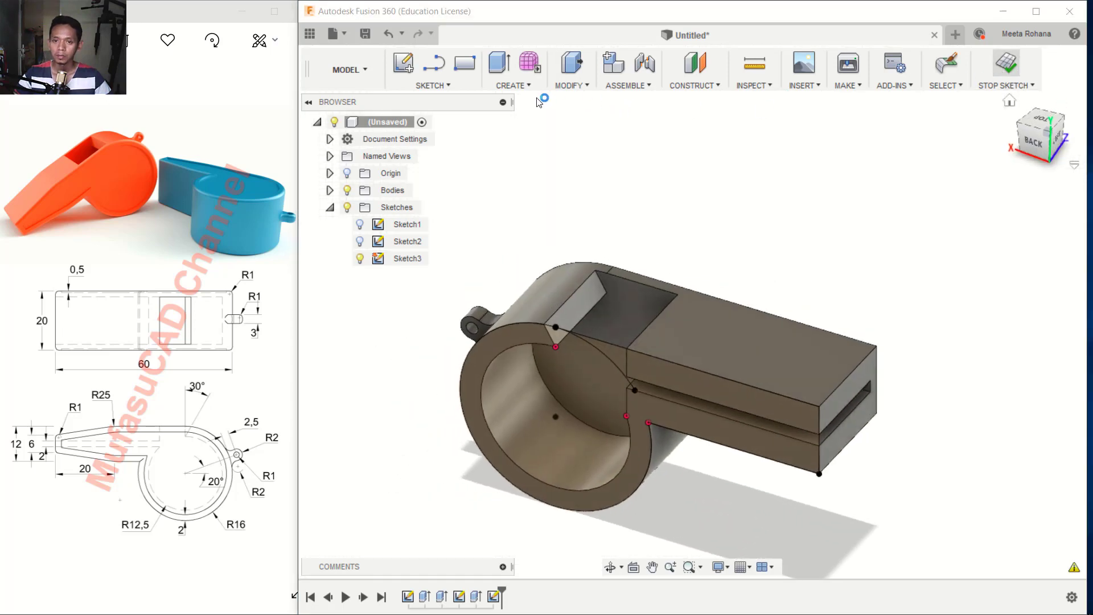
Extrude Sketch3's three outline profiles 2 mm to close the whistle's second side wall
{"action": "left_click", "coordinate": [499, 63]}
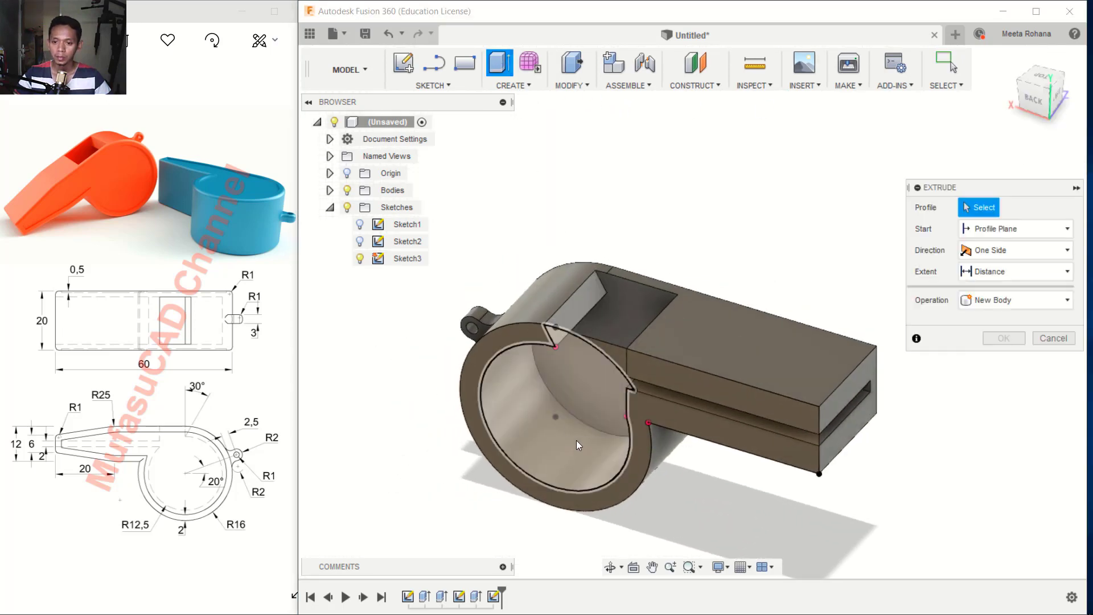
{"action": "left_click", "coordinate": [647, 410]}
{"action": "left_click", "coordinate": [657, 371]}
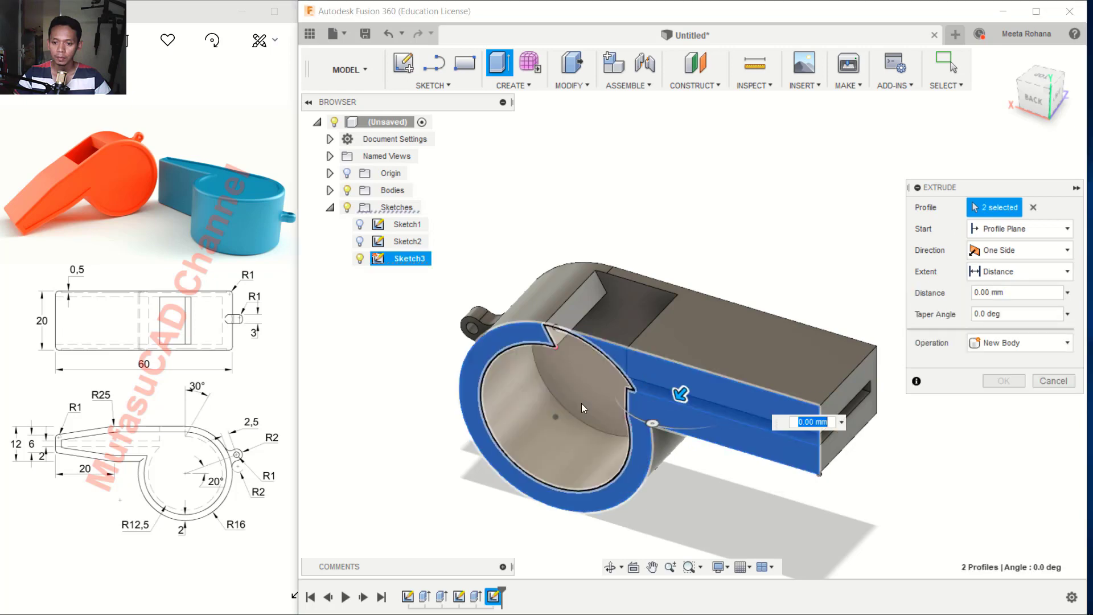
{"action": "left_click", "coordinate": [559, 407]}
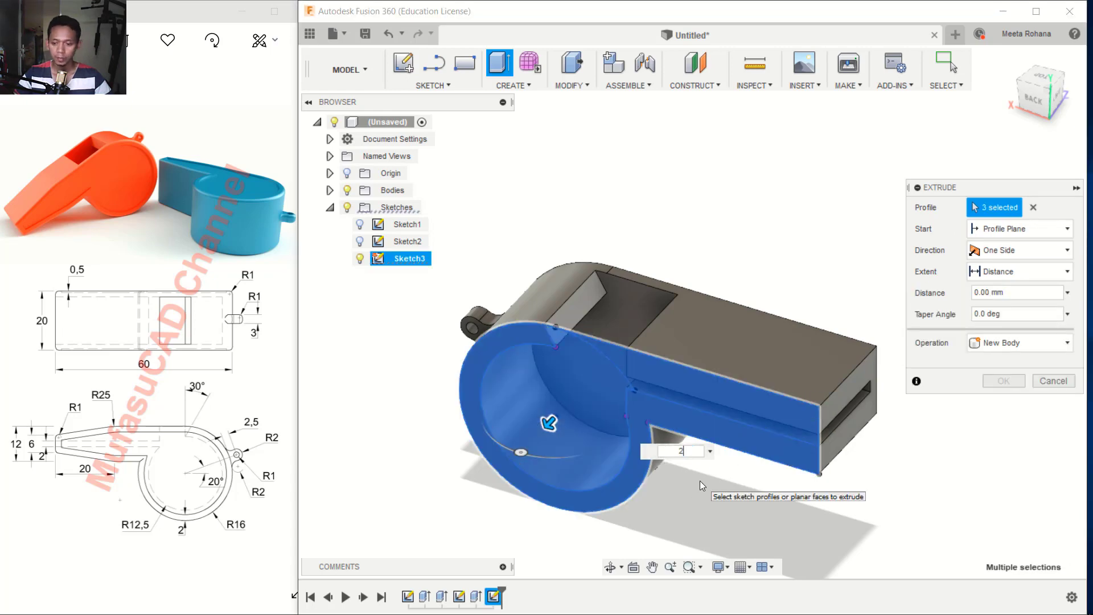
{"action": "type", "text": "2"}
{"action": "key", "text": "Return"}
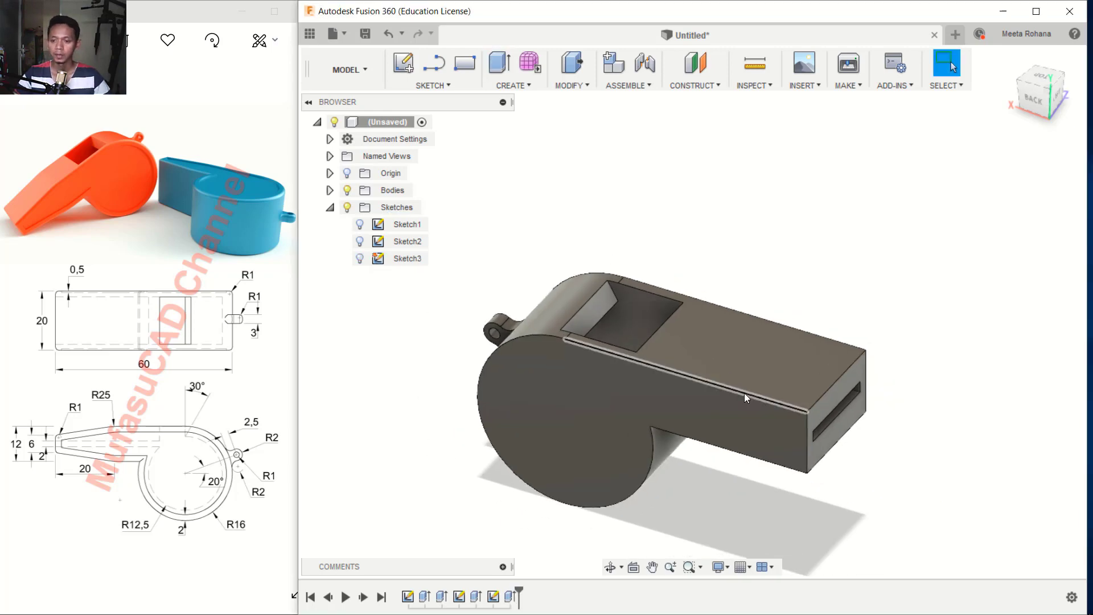
{"action": "middle_click_drag", "start_coordinate": [744, 393], "coordinate": [683, 397], "text": "shift"}
{"action": "key", "text": "Escape"}
{"action": "scroll", "coordinate": [670, 409], "scroll_direction": "up", "scroll_amount": 3}
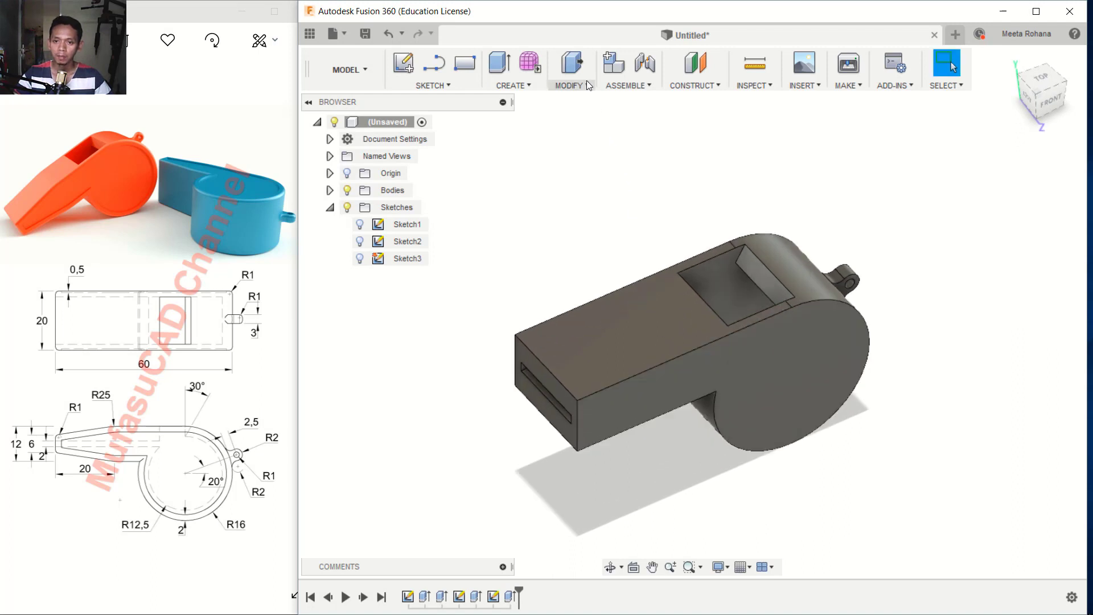
{"action": "left_click", "coordinate": [569, 86]}
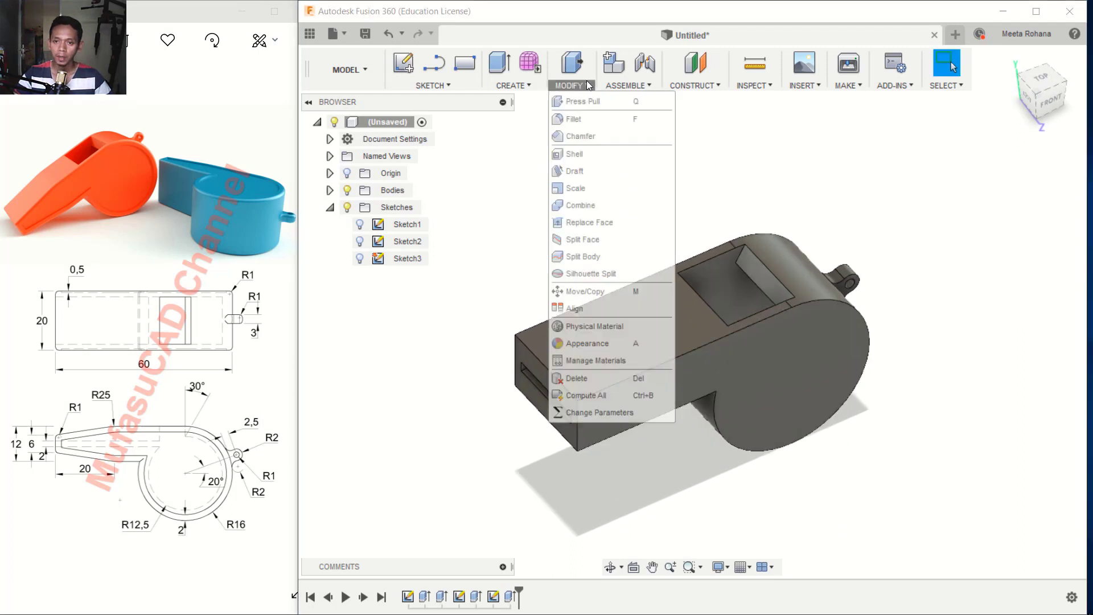
Start a chamfer on the mouthpiece's top front edge using the Two distances type
{"action": "left_click", "coordinate": [588, 143]}
{"action": "scroll", "coordinate": [557, 273], "scroll_direction": "up", "scroll_amount": 2}
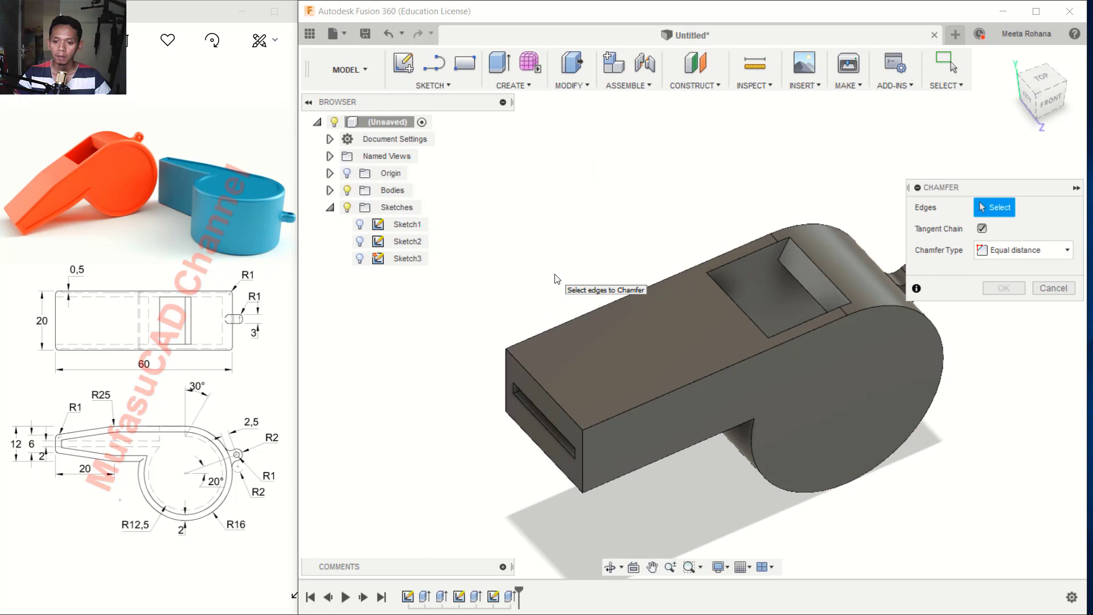
{"action": "left_click", "coordinate": [545, 394]}
{"action": "middle_click_drag", "start_coordinate": [755, 355], "coordinate": [704, 353]}
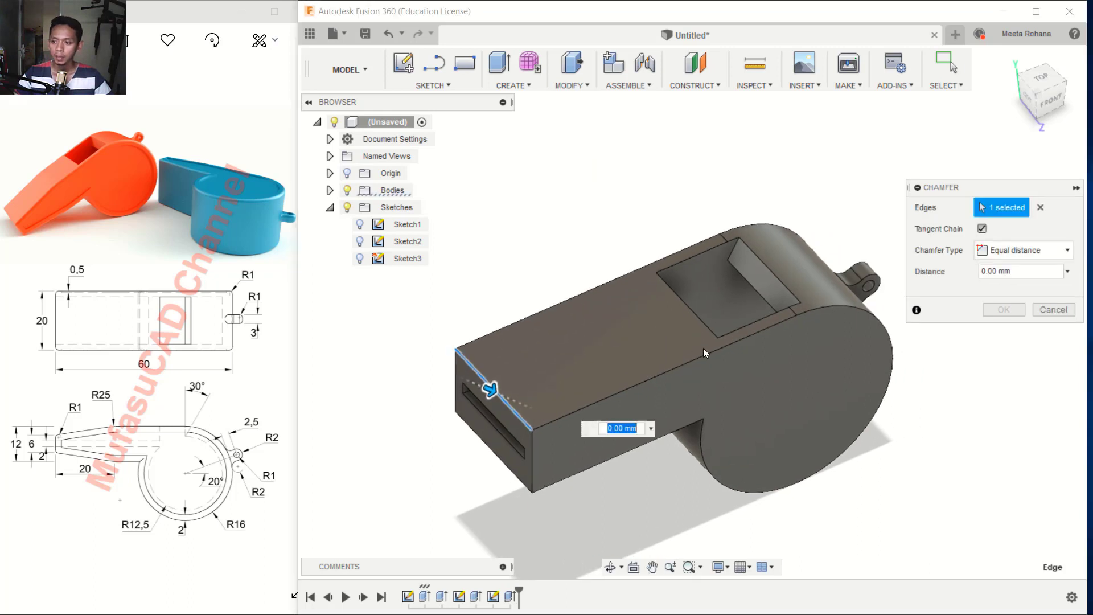
{"action": "left_click", "coordinate": [1008, 250]}
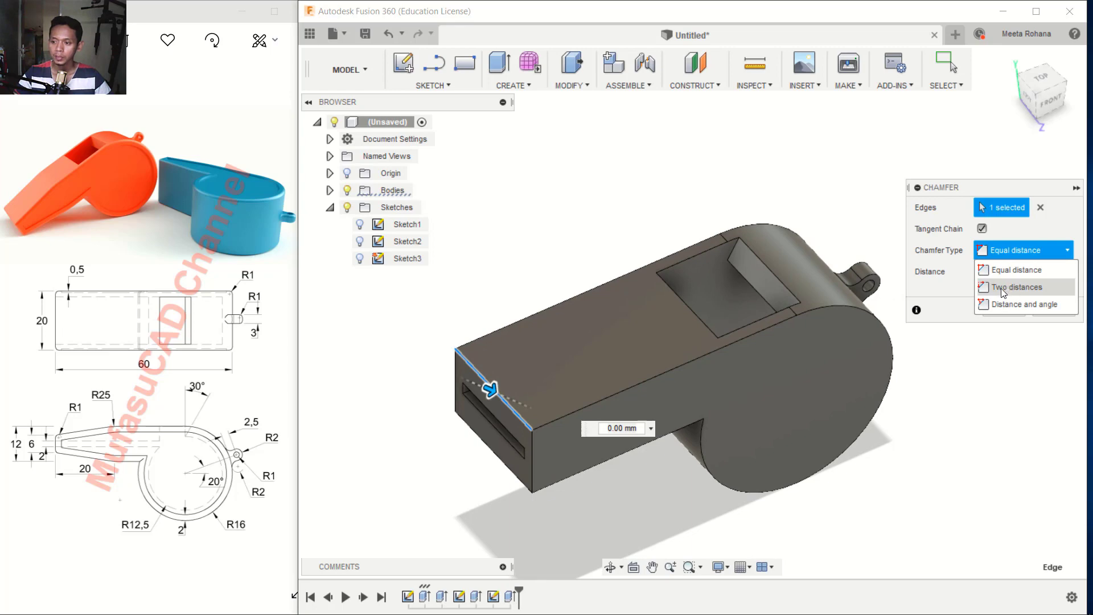
{"action": "left_click", "coordinate": [1004, 289]}
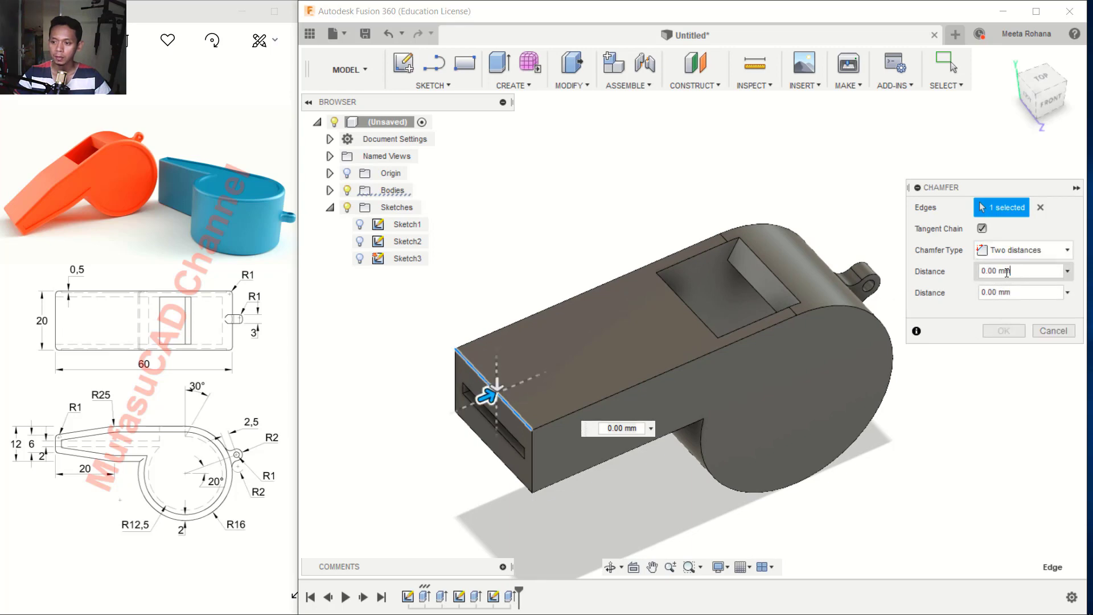
Set the chamfer distances to 20 mm and 3 mm and apply it
{"action": "type", "text": "3"}
{"action": "left_click", "coordinate": [1026, 293]}
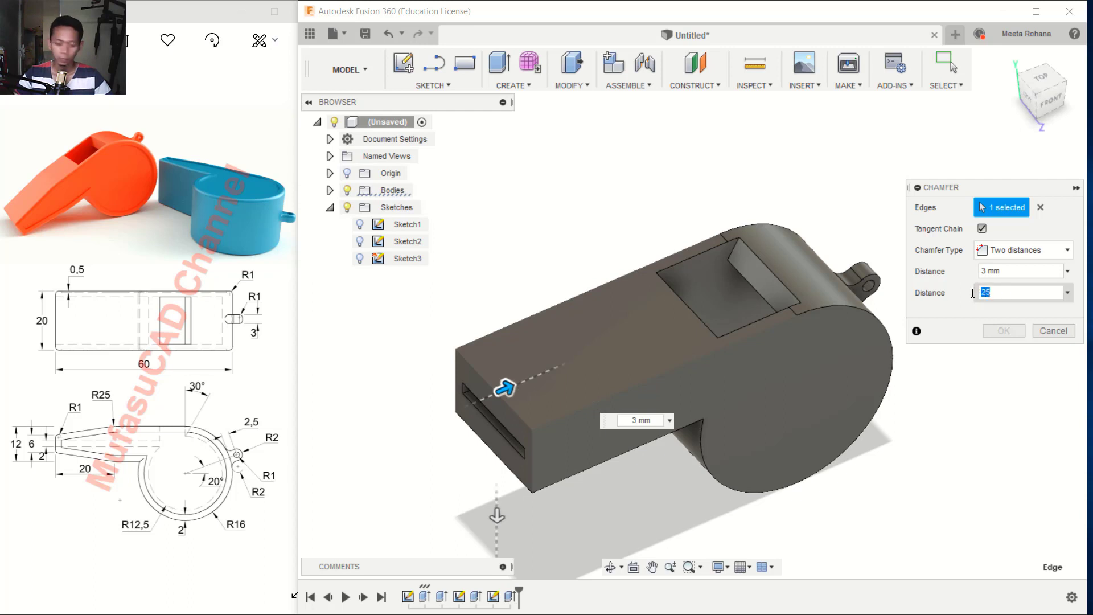
{"action": "type", "text": "0"}
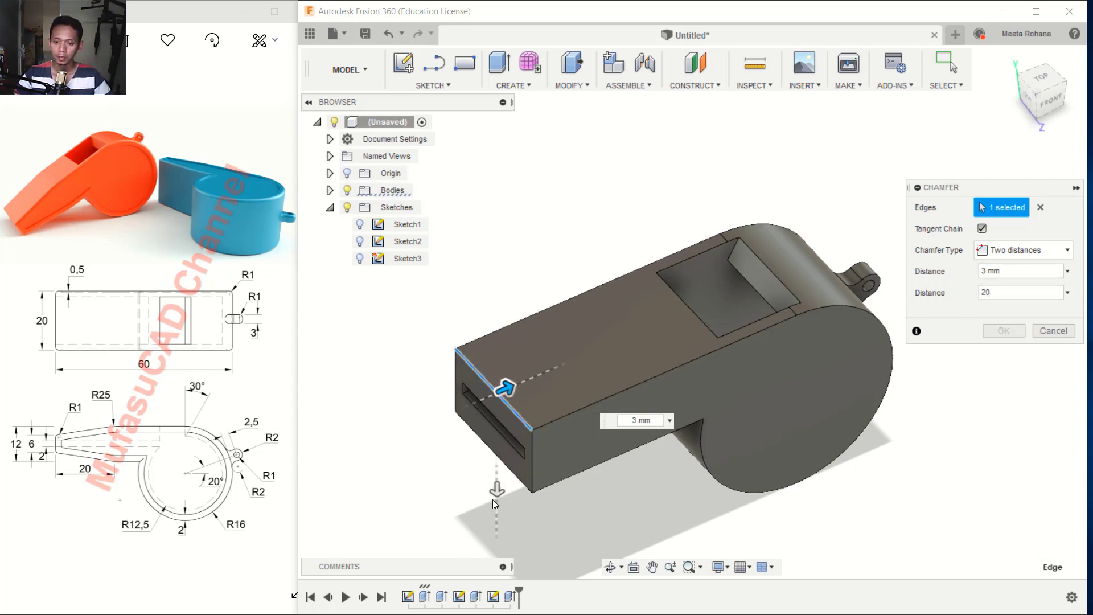
{"action": "left_click_drag", "start_coordinate": [503, 389], "coordinate": [561, 366]}
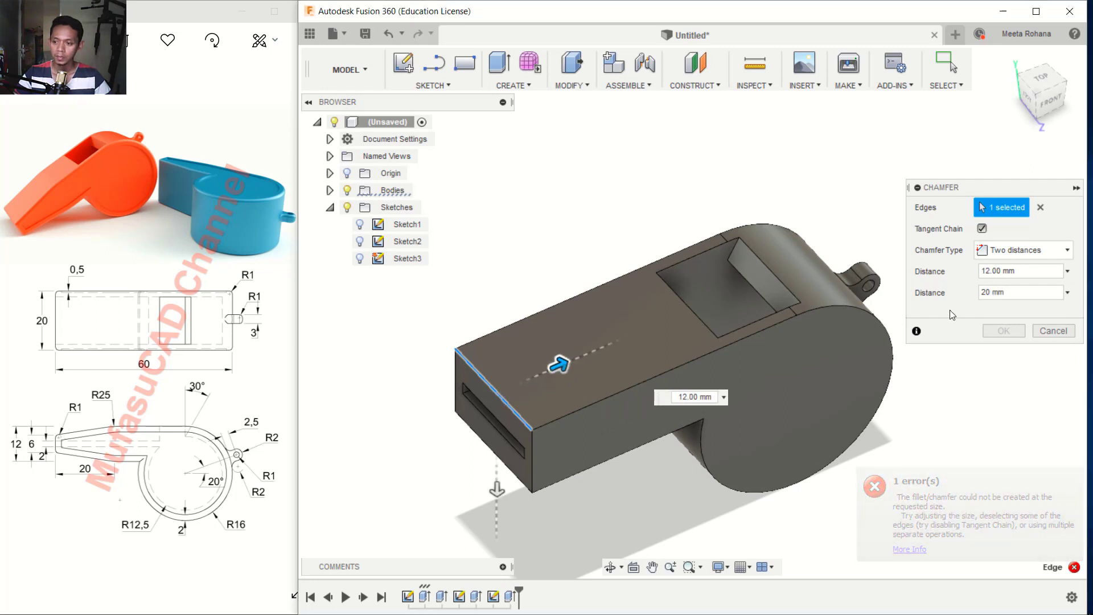
{"action": "left_click", "coordinate": [995, 271]}
{"action": "double_click", "coordinate": [994, 271]}
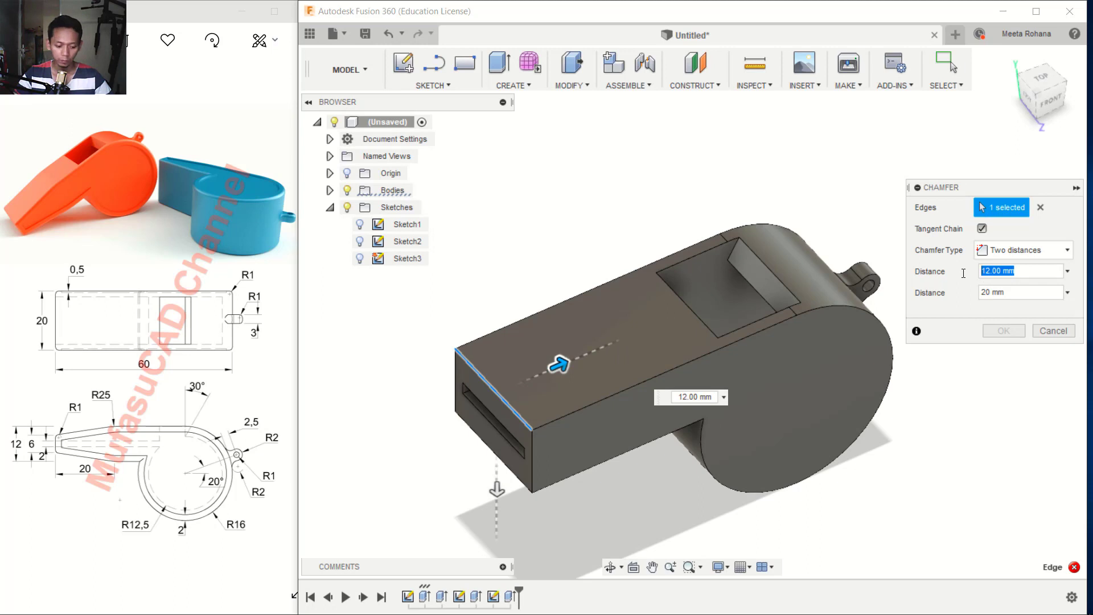
{"action": "type", "text": "20"}
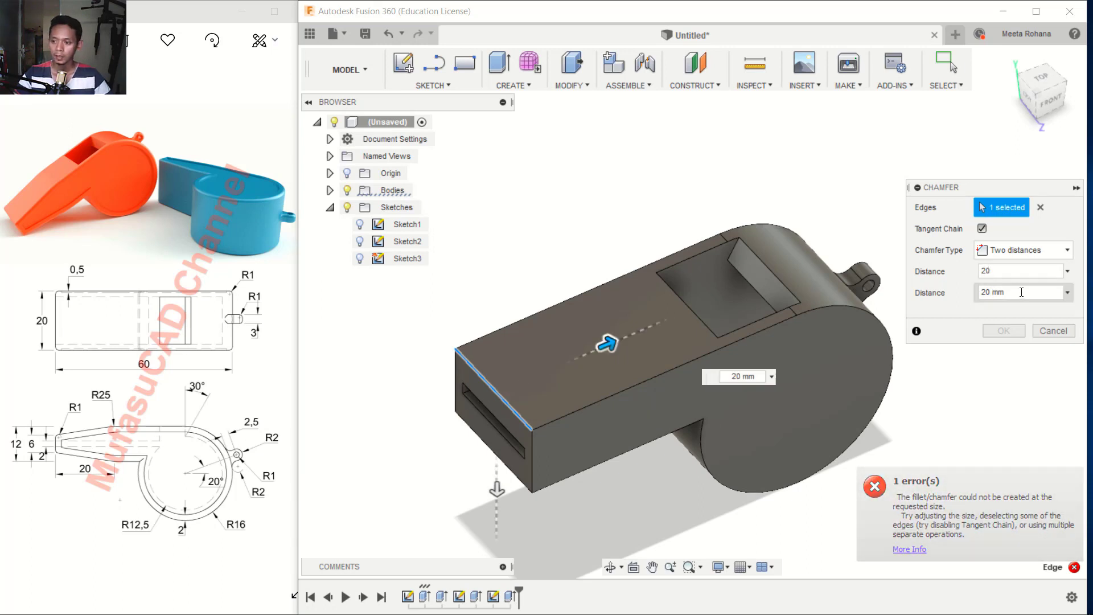
{"action": "double_click", "coordinate": [989, 292]}
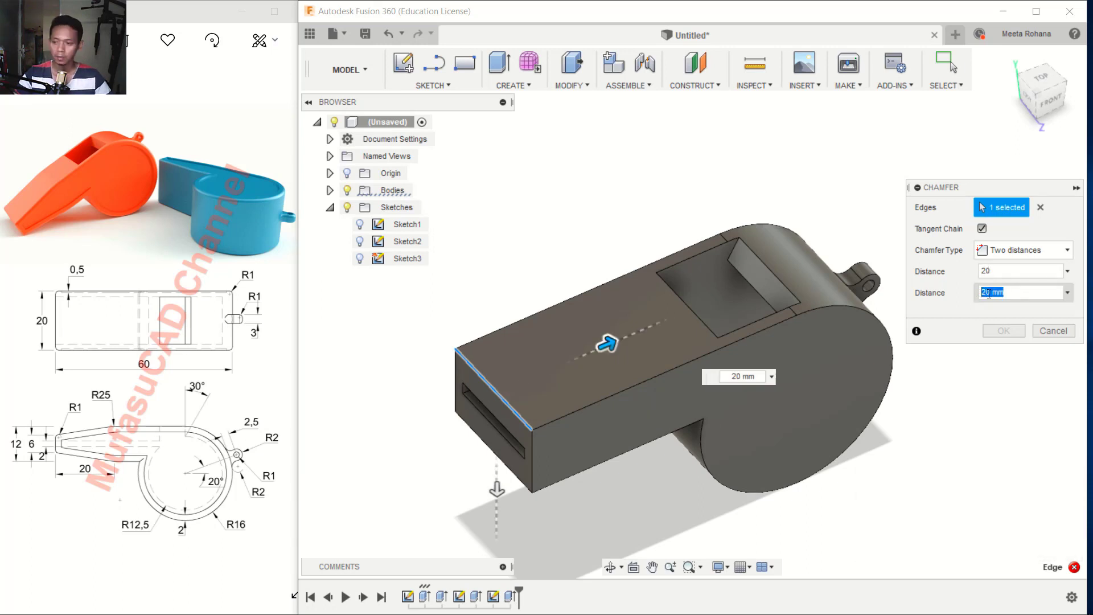
{"action": "type", "text": "3"}
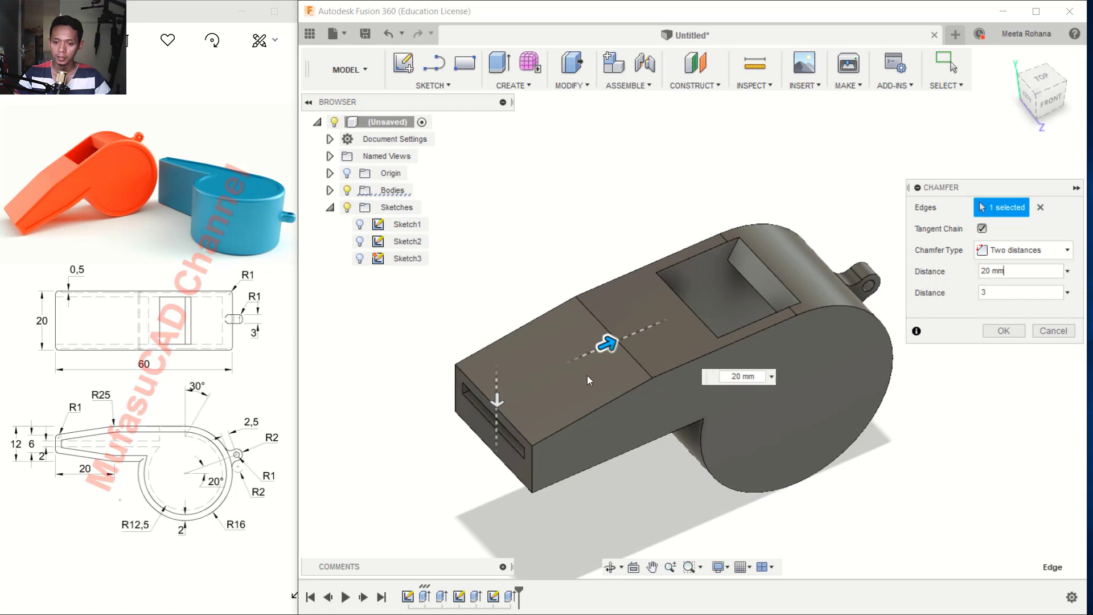
{"action": "left_click", "coordinate": [1003, 331]}
{"action": "middle_click_drag", "start_coordinate": [645, 365], "coordinate": [664, 389]}
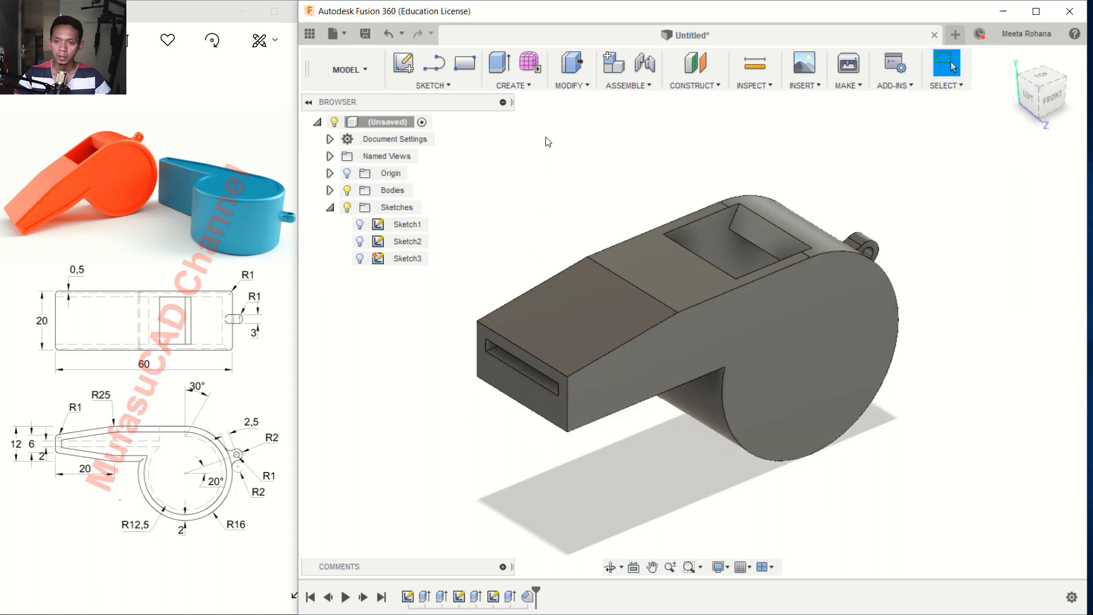
Chamfer the mouthpiece's bottom front edge with two distances, 3 mm and 20 mm
{"action": "left_click", "coordinate": [572, 87]}
{"action": "left_click", "coordinate": [582, 139]}
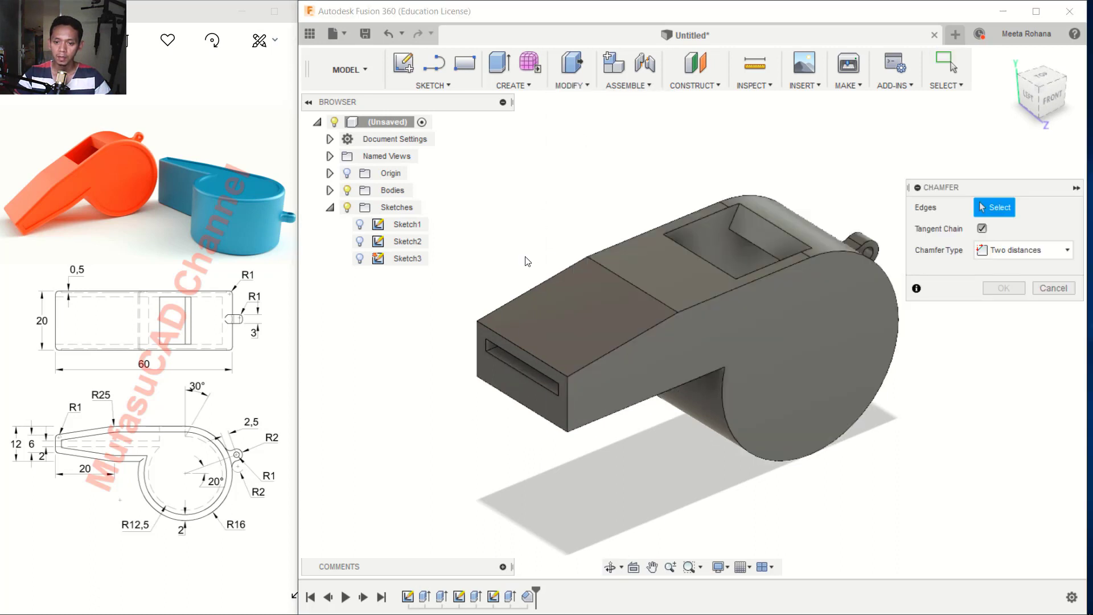
{"action": "left_click", "coordinate": [513, 400]}
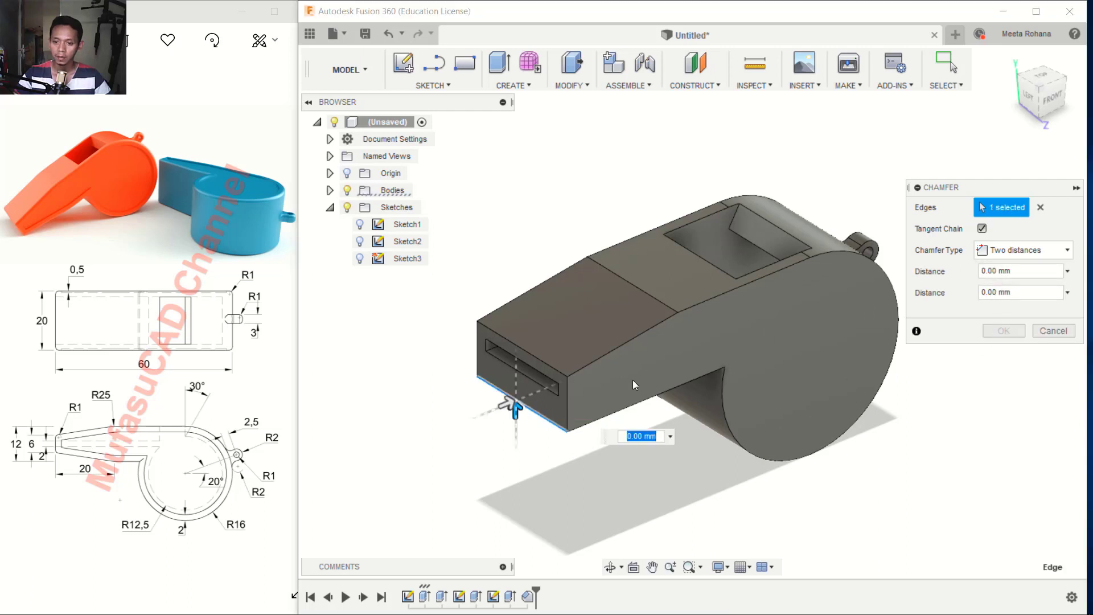
{"action": "left_click_drag", "start_coordinate": [516, 403], "coordinate": [537, 393]}
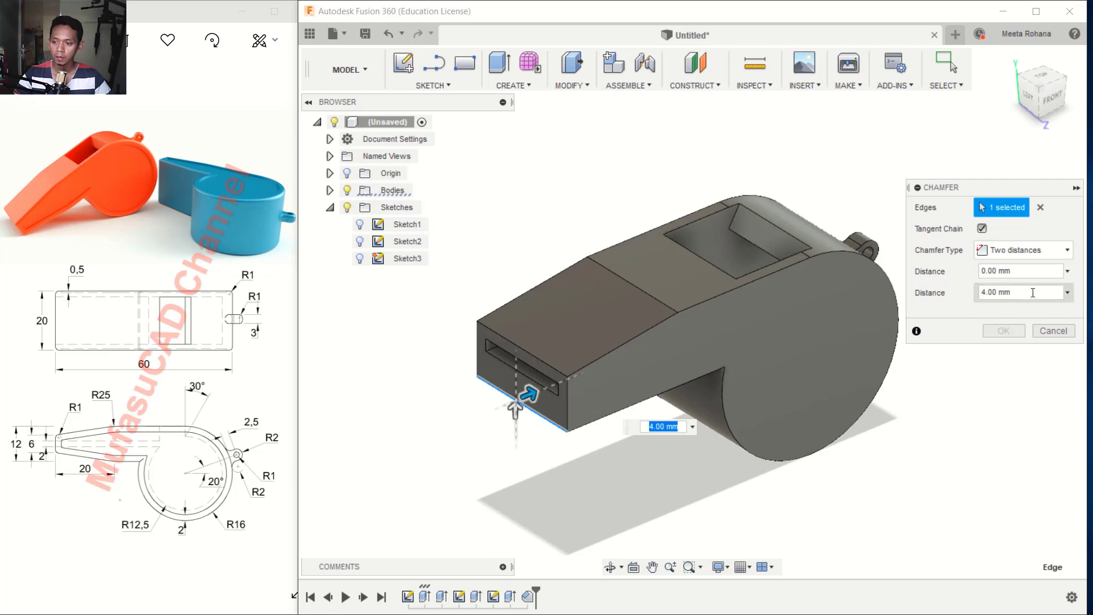
{"action": "type", "text": "20"}
{"action": "left_click", "coordinate": [972, 273]}
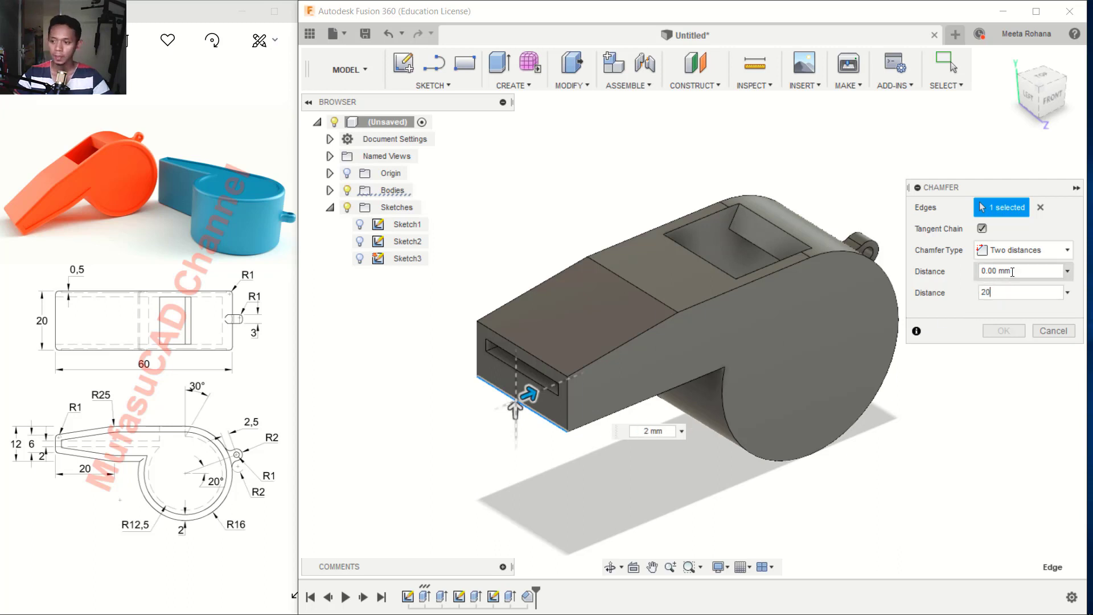
{"action": "type", "text": "3"}
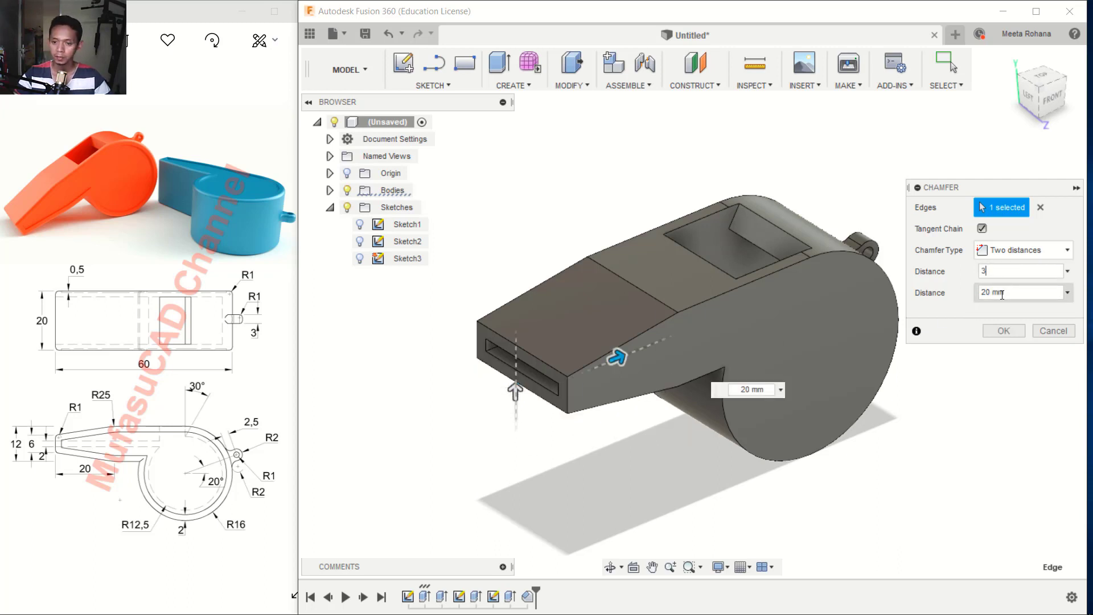
{"action": "left_click", "coordinate": [1003, 331]}
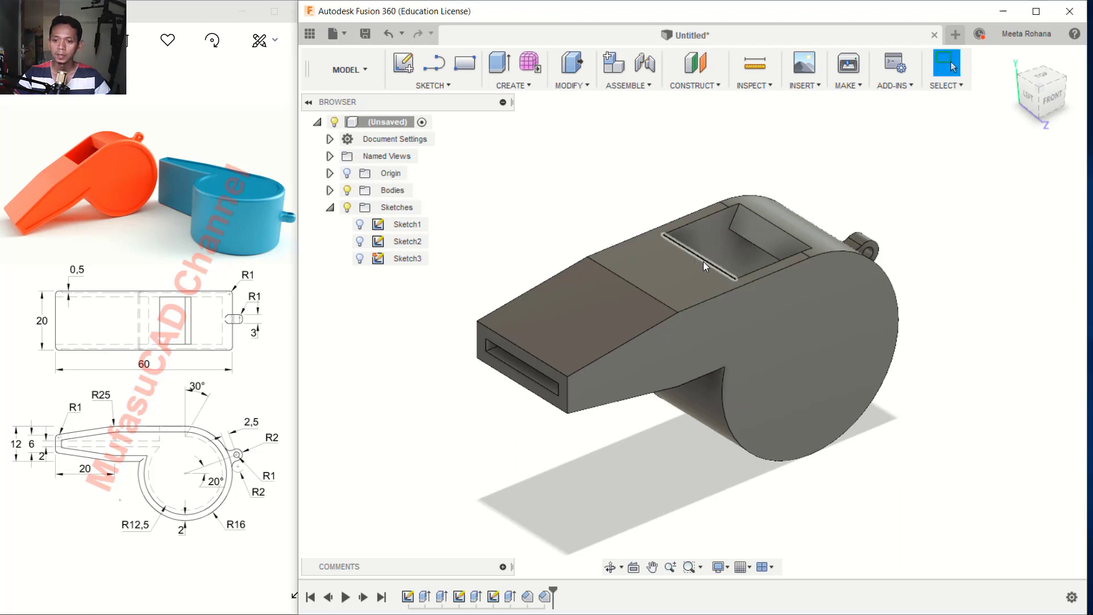
Fillet two edges of the chamfered mouthpiece with a 2 mm radius
{"action": "left_click", "coordinate": [586, 88]}
{"action": "left_click", "coordinate": [576, 118]}
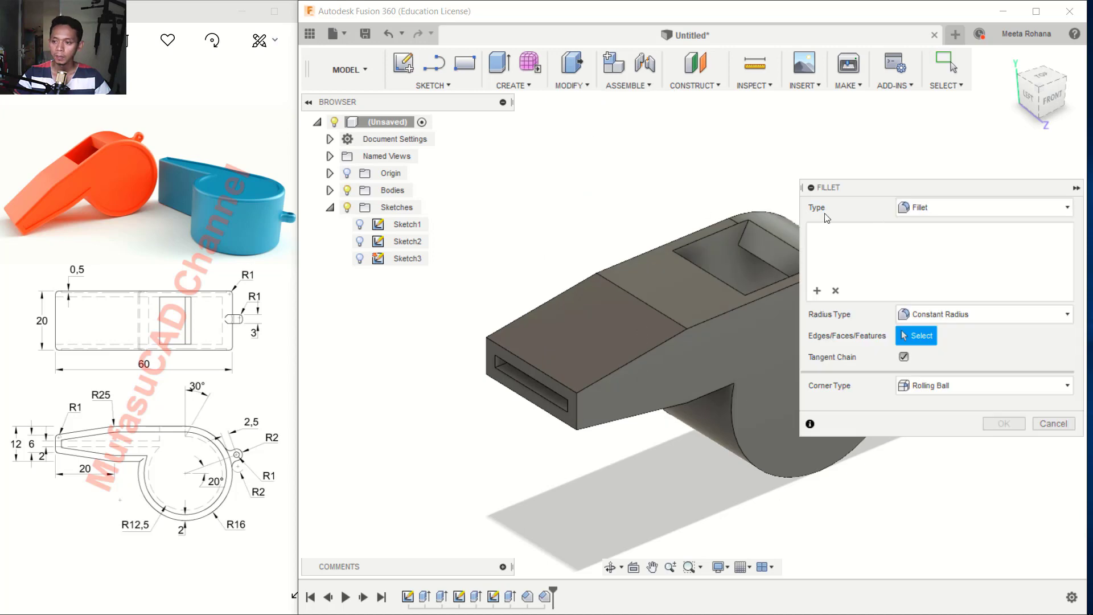
{"action": "left_click_drag", "start_coordinate": [926, 189], "coordinate": [948, 169]}
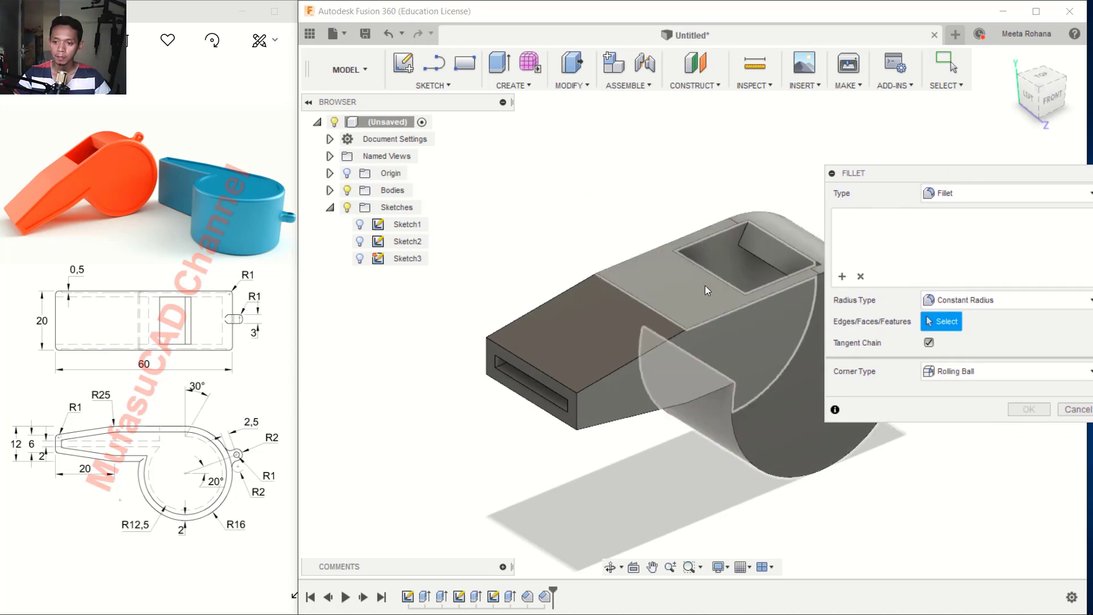
{"action": "left_click", "coordinate": [665, 312]}
{"action": "middle_click_drag", "start_coordinate": [726, 330], "coordinate": [682, 315], "text": "shift"}
{"action": "left_click", "coordinate": [653, 320]}
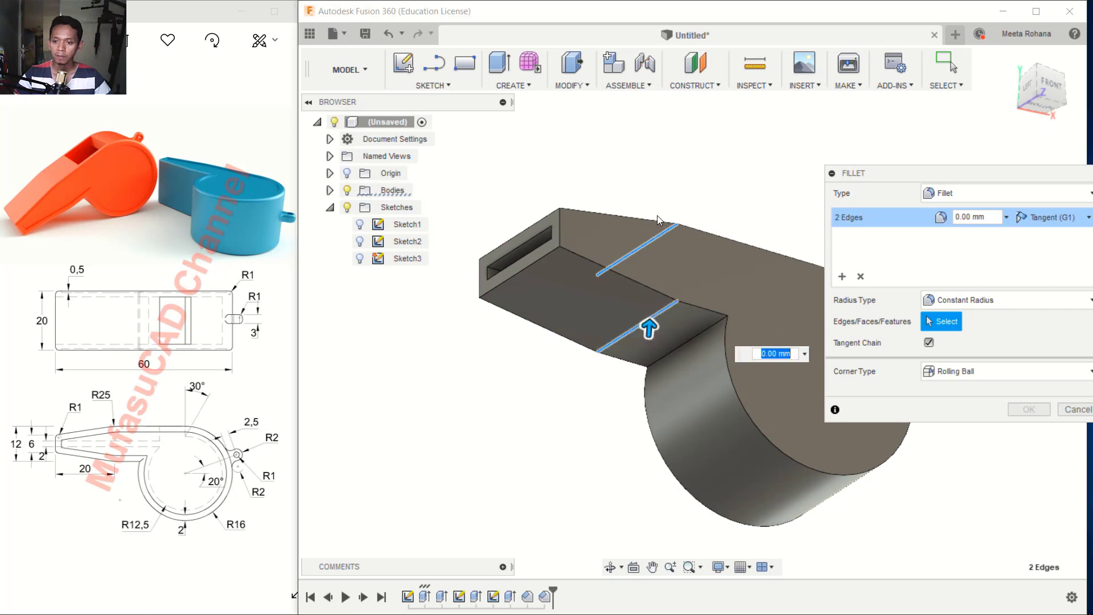
{"action": "type", "text": "25"}
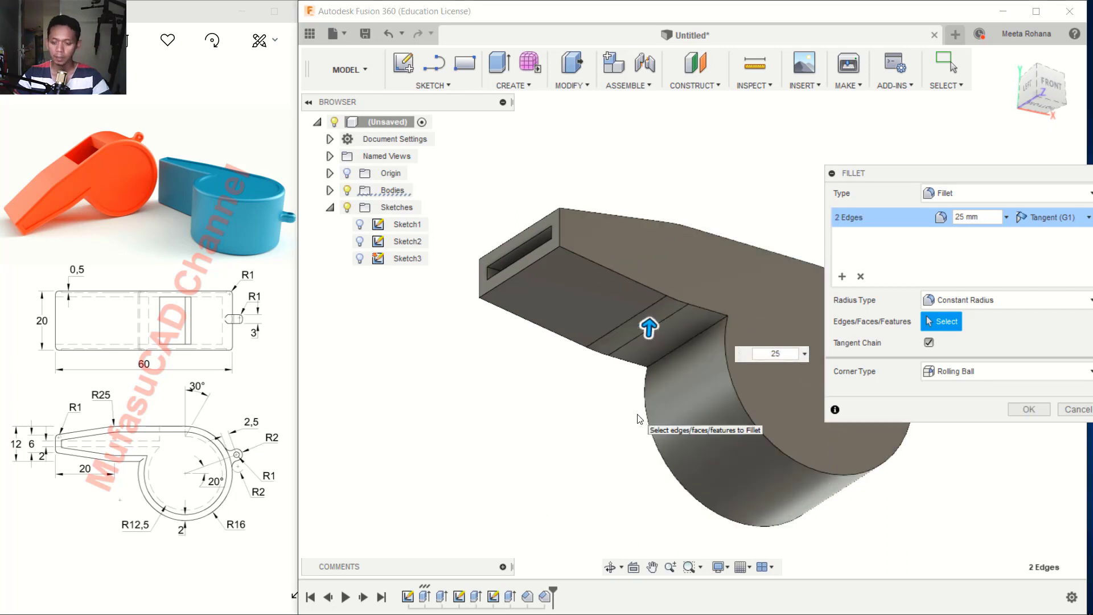
{"action": "key", "text": "Return"}
{"action": "middle_click_drag", "start_coordinate": [645, 398], "coordinate": [599, 342], "text": "shift"}
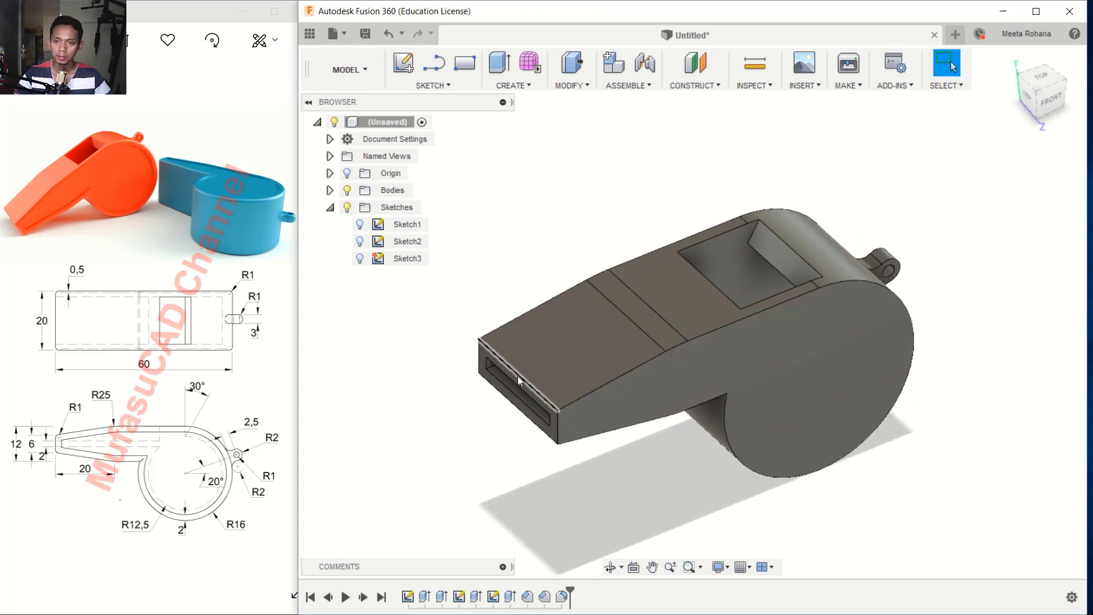
Round the mouthpiece's front rim edges with a 1 mm fillet
{"action": "key", "text": "f"}
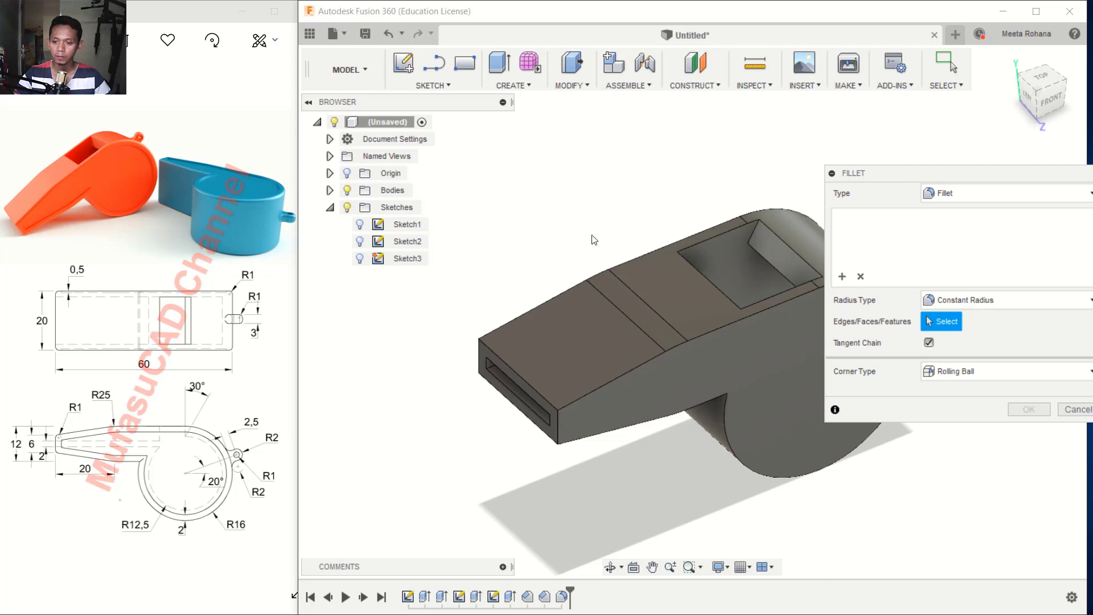
{"action": "left_click", "coordinate": [521, 376]}
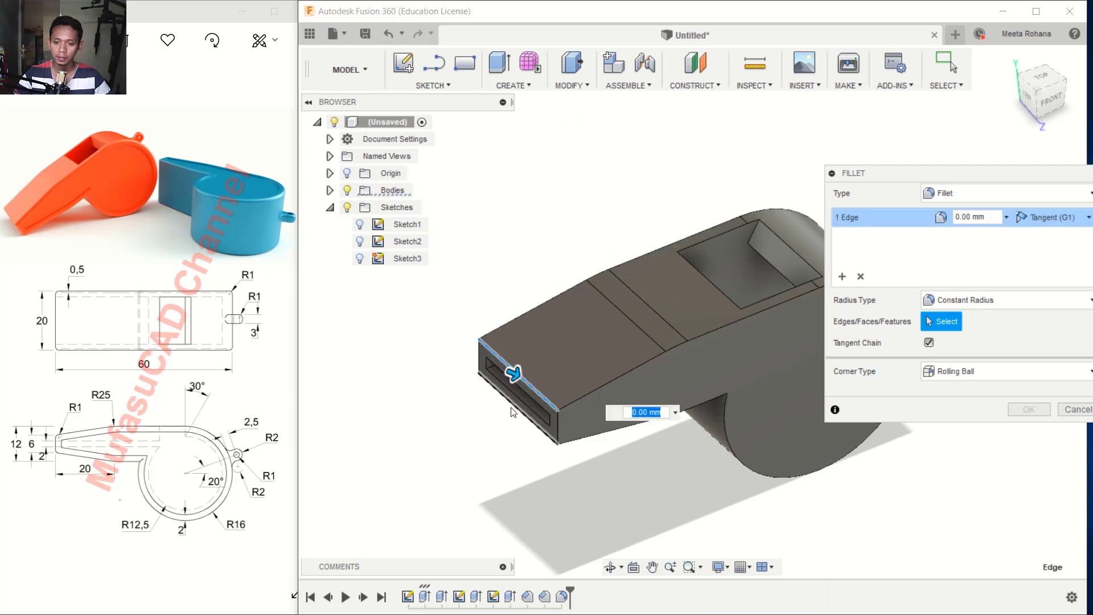
{"action": "type", "text": "1"}
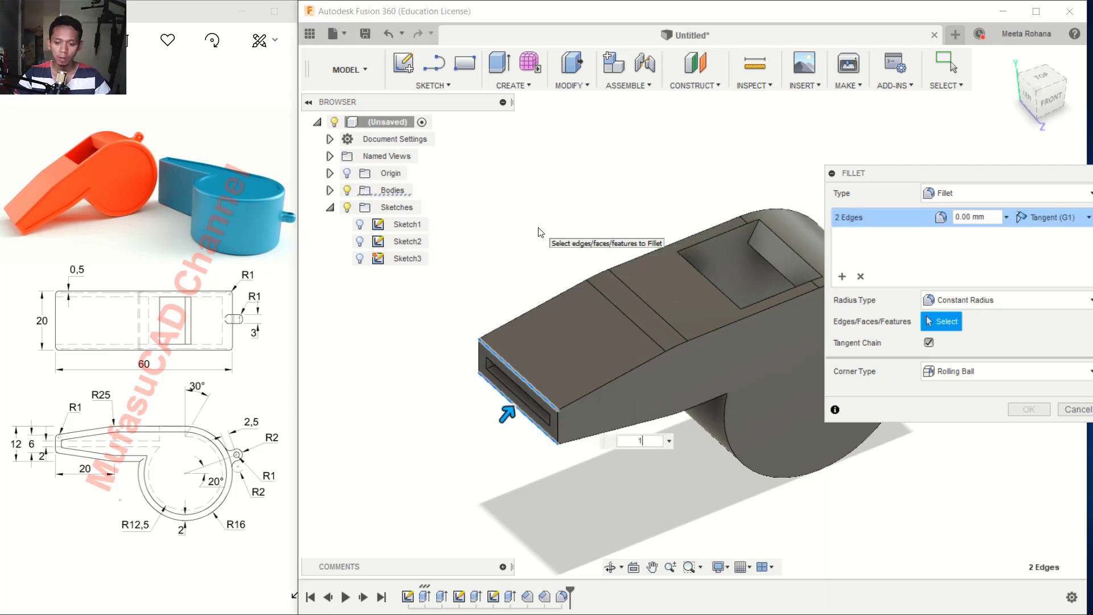
{"action": "key", "text": "Return"}
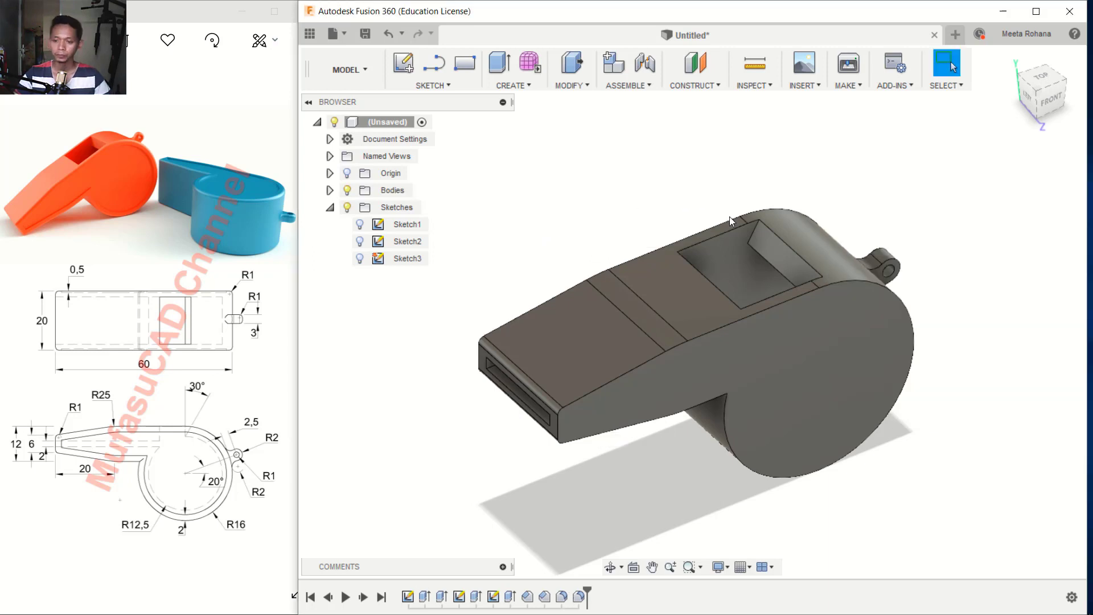
{"action": "middle_click_drag", "start_coordinate": [730, 219], "coordinate": [662, 196]}
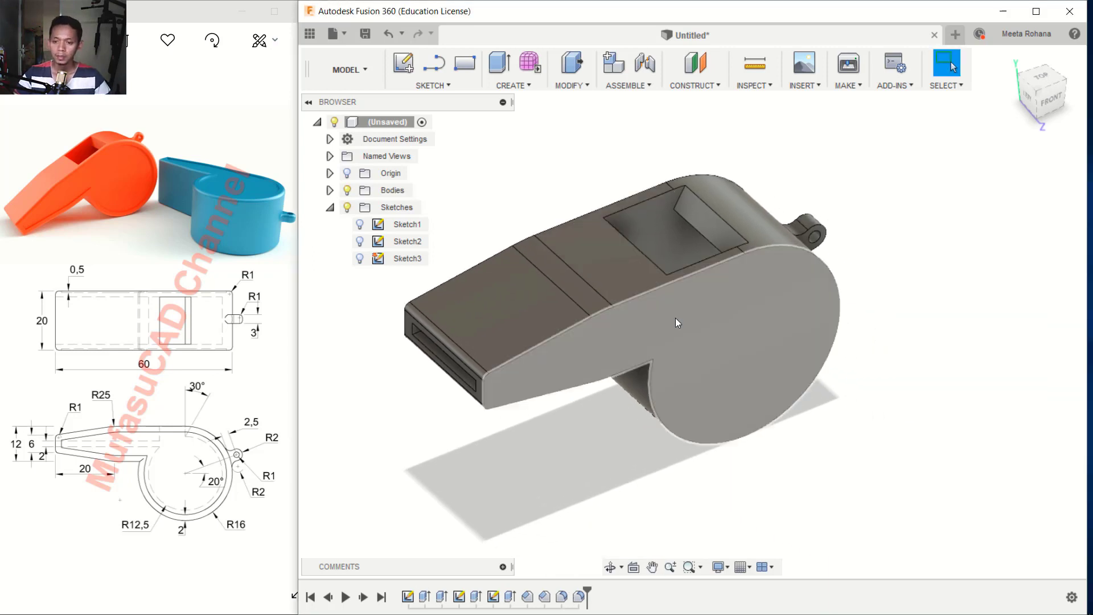
{"action": "left_click", "coordinate": [736, 320]}
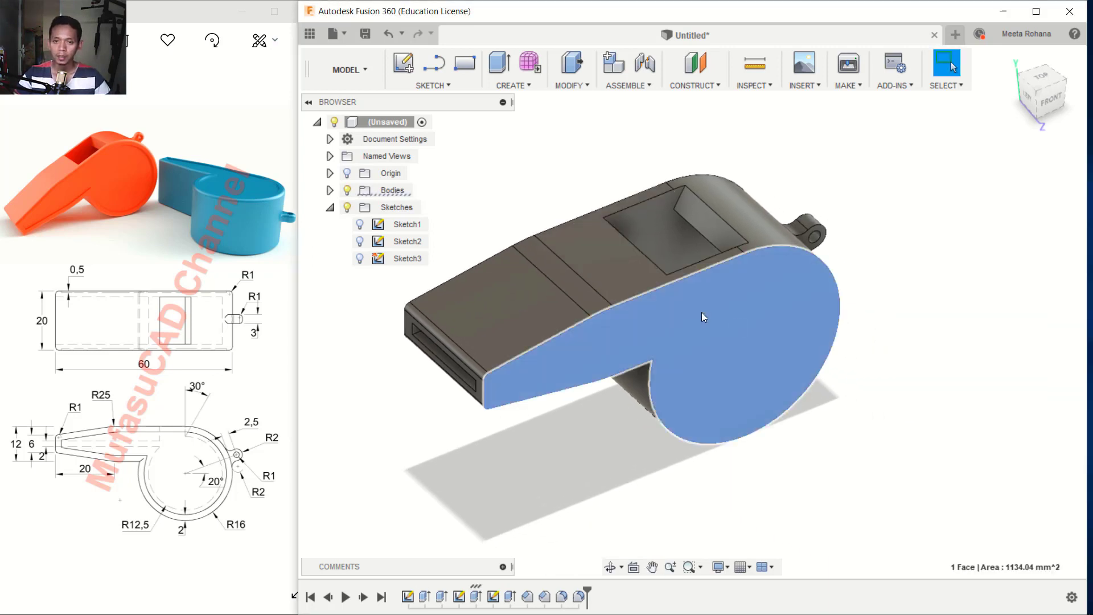
Offset the side face outline 2 mm inward into a new Sketch4
{"action": "left_click", "coordinate": [445, 85]}
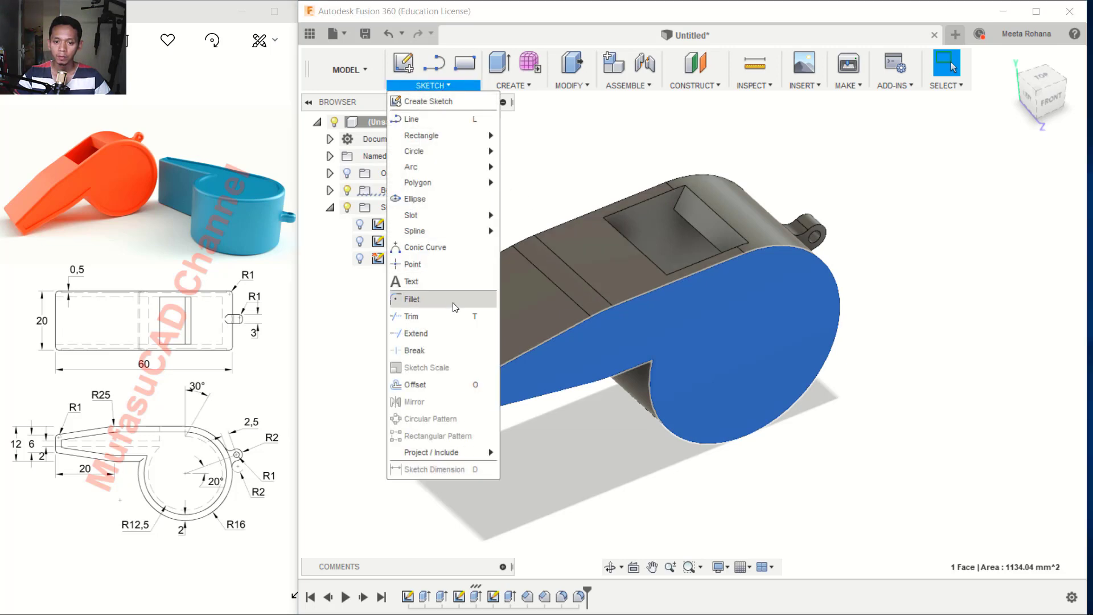
{"action": "left_click", "coordinate": [428, 383]}
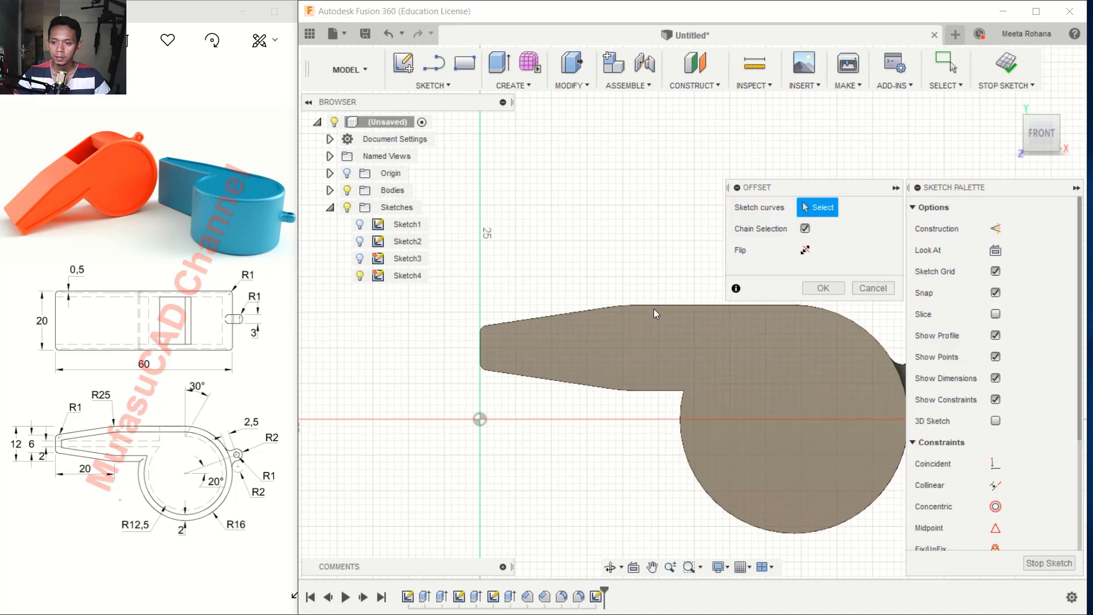
{"action": "left_click", "coordinate": [665, 305]}
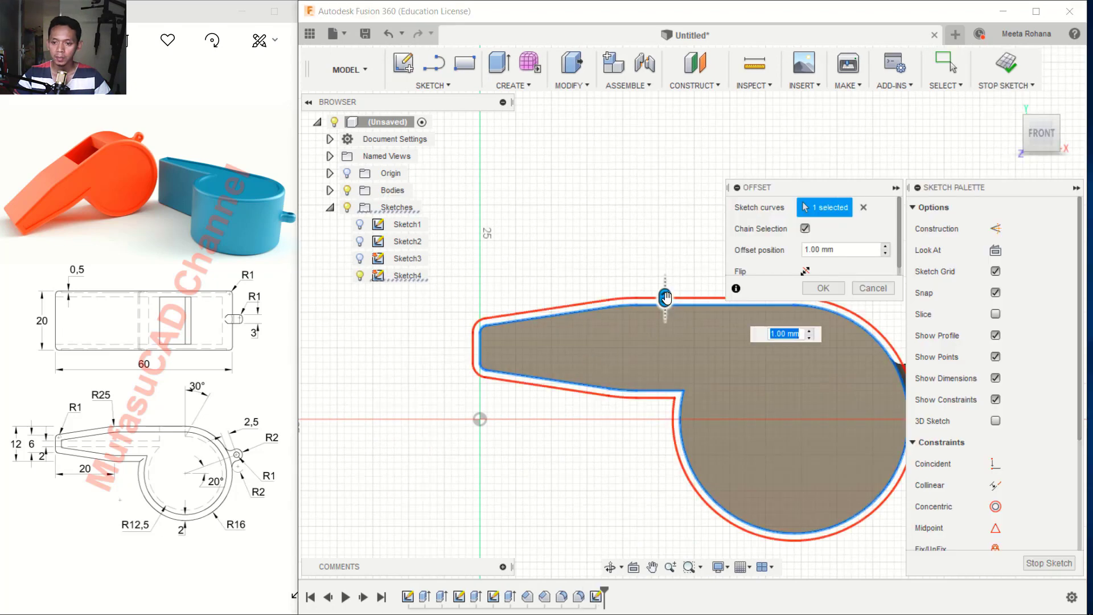
{"action": "left_click_drag", "start_coordinate": [665, 298], "coordinate": [665, 321]}
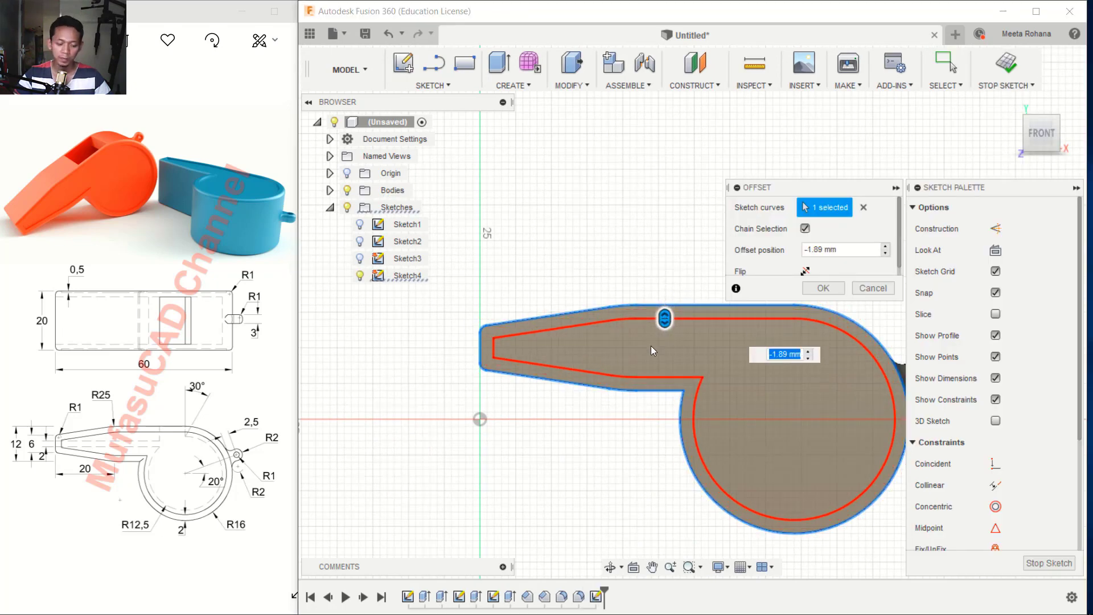
{"action": "type", "text": "2"}
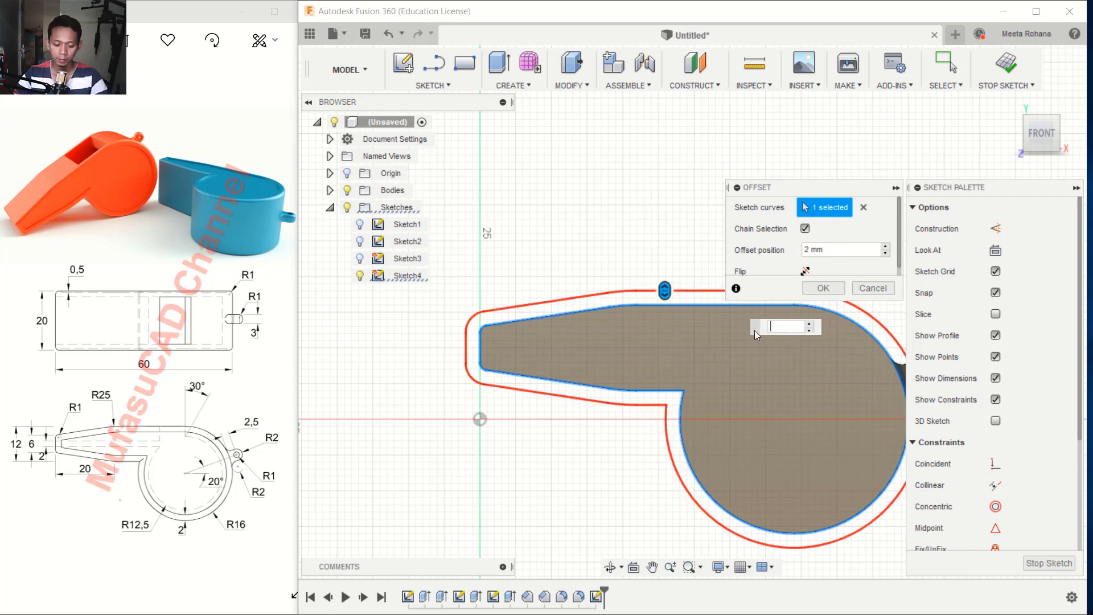
{"action": "type", "text": "-2"}
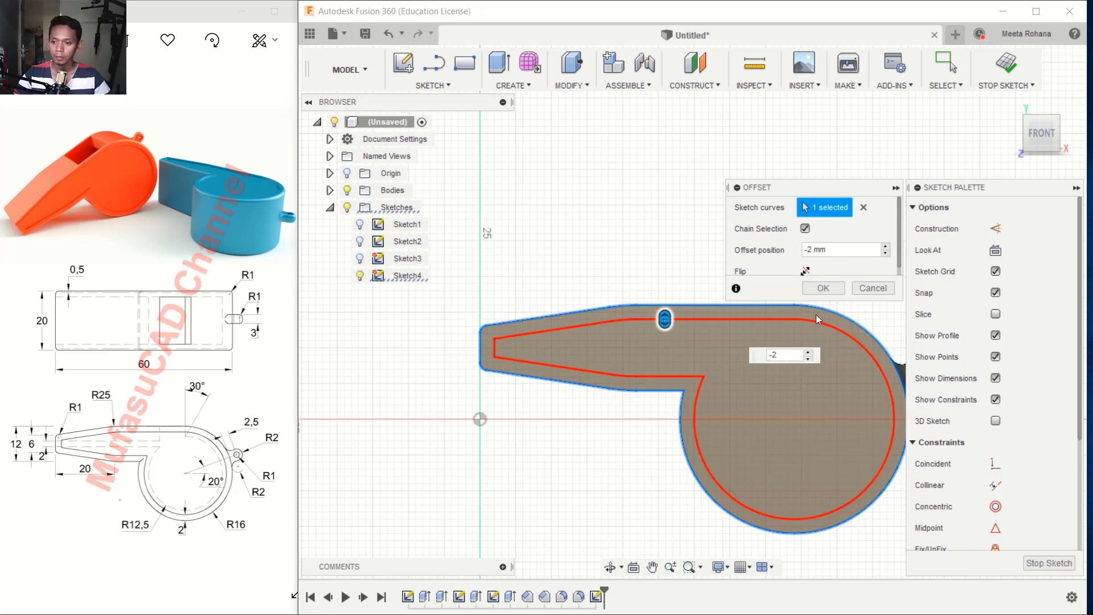
{"action": "left_click", "coordinate": [822, 289]}
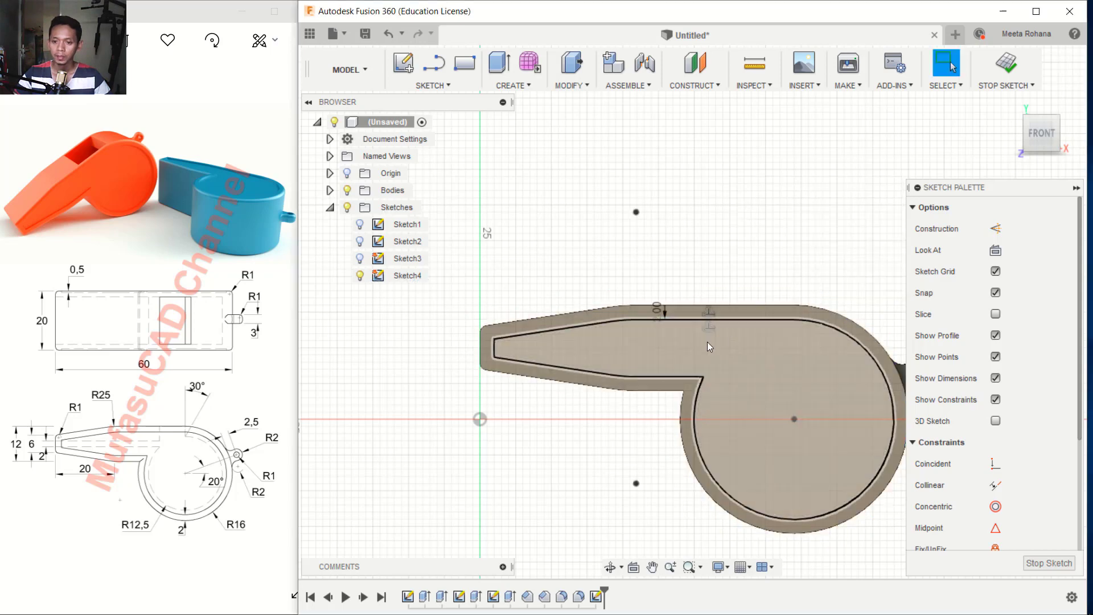
Cut the inner offset profile 0.5 mm into the side face as an inset panel
{"action": "left_click", "coordinate": [498, 63]}
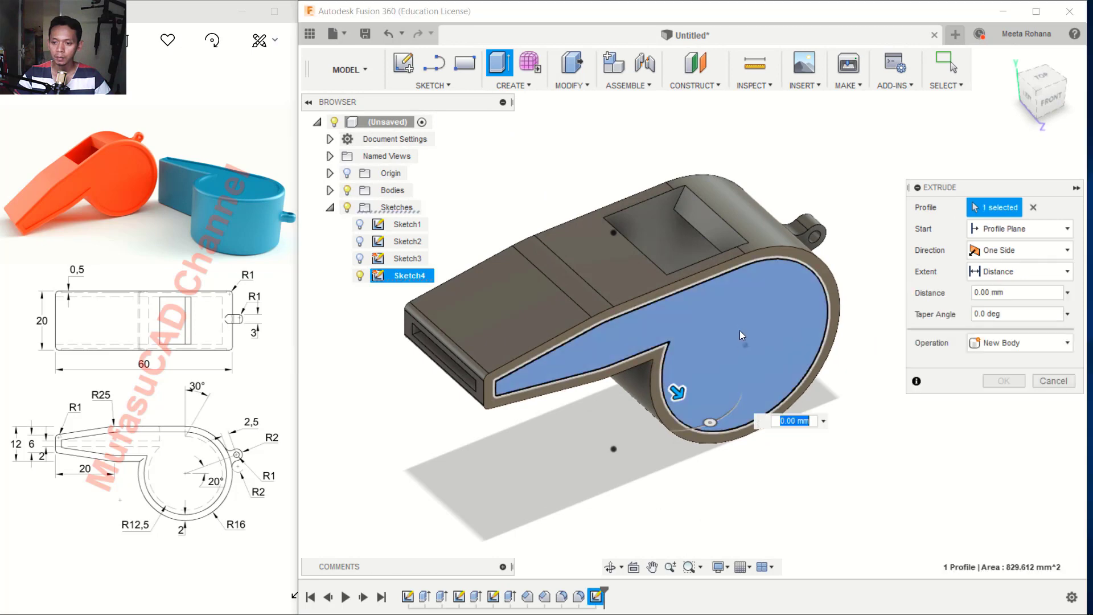
{"action": "left_click_drag", "start_coordinate": [677, 392], "coordinate": [656, 379]}
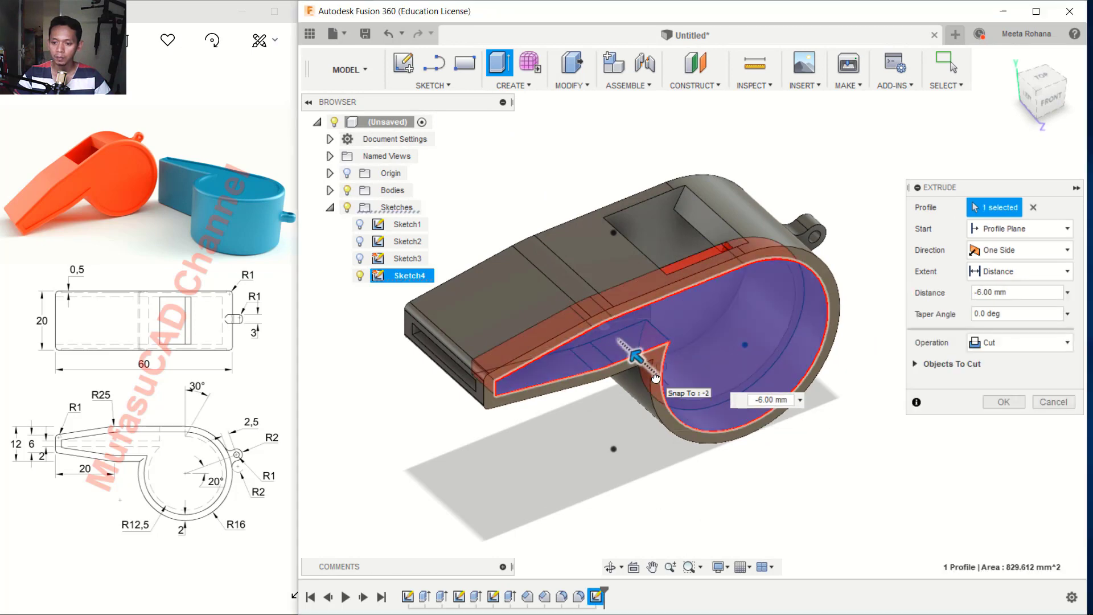
{"action": "left_click", "coordinate": [746, 402]}
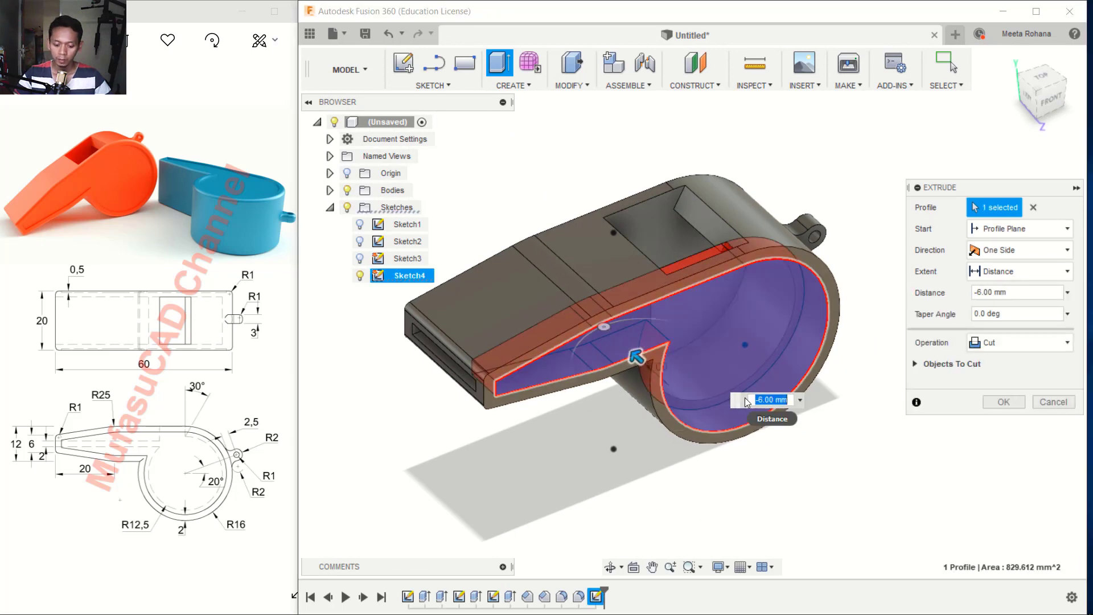
{"action": "type", "text": "-0.5"}
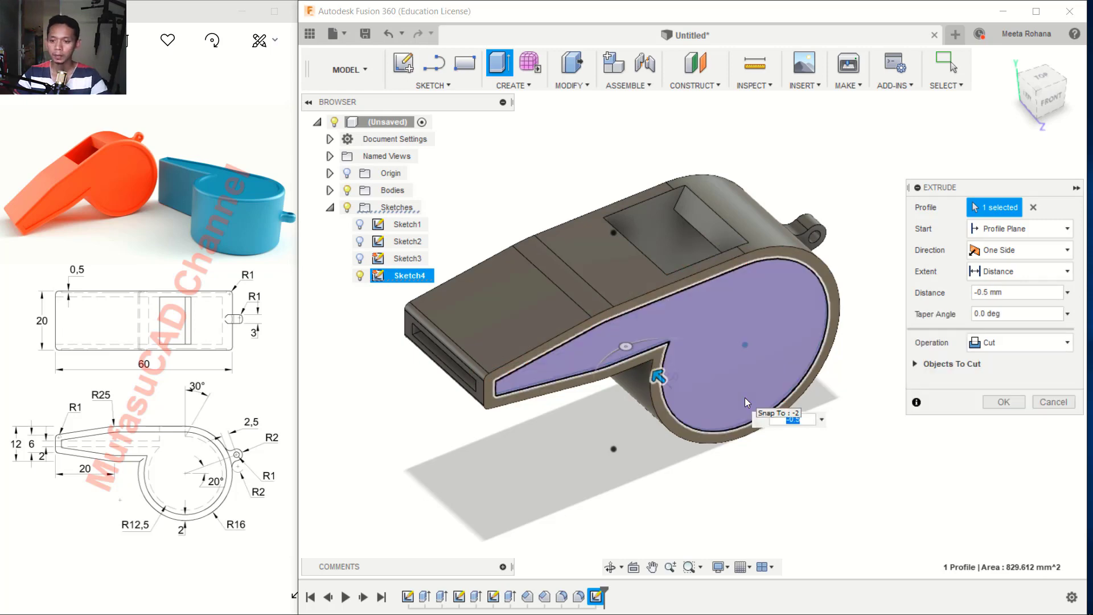
{"action": "key", "text": "Return"}
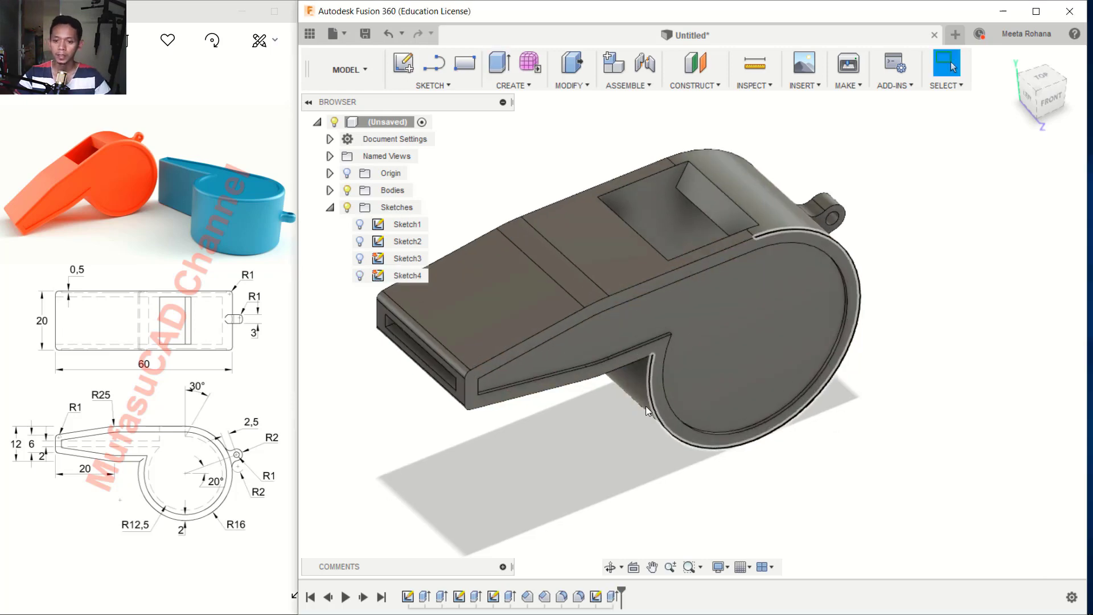
{"action": "middle_click_drag", "start_coordinate": [646, 405], "coordinate": [663, 373], "text": "shift"}
{"action": "key", "text": "Escape"}
On the opposite side face, offset the outline 2 mm inward into Sketch5
{"action": "left_click", "coordinate": [528, 354]}
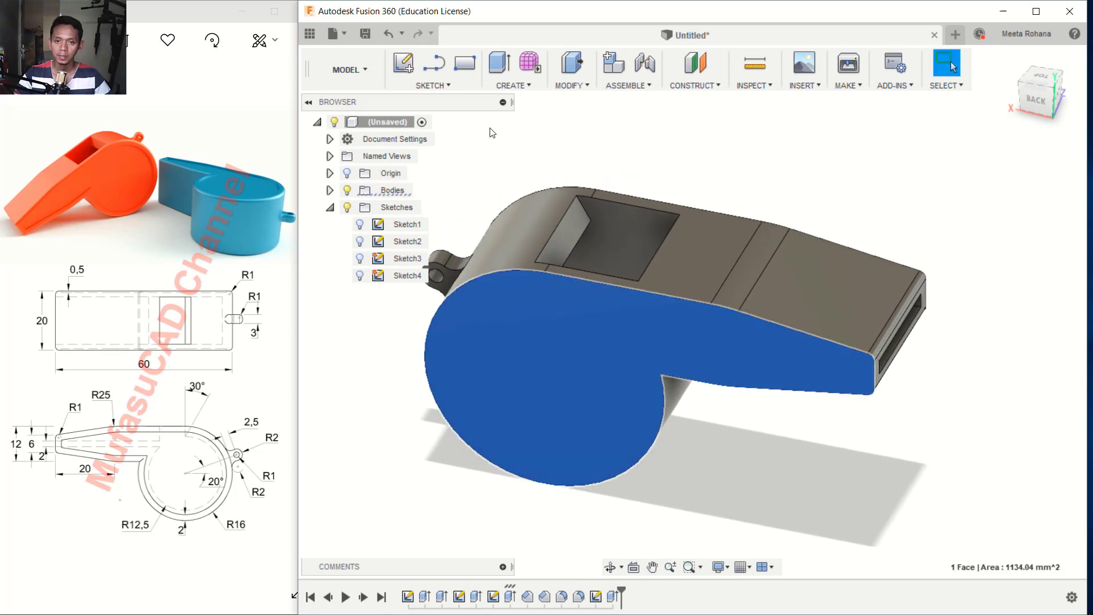
{"action": "left_click", "coordinate": [445, 85]}
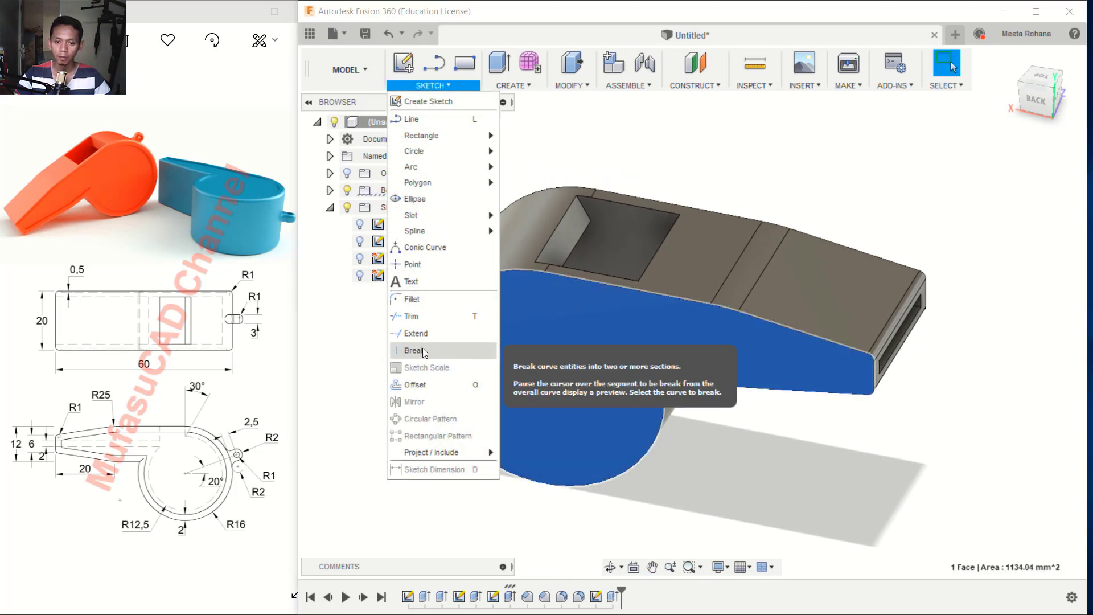
{"action": "left_click", "coordinate": [416, 384]}
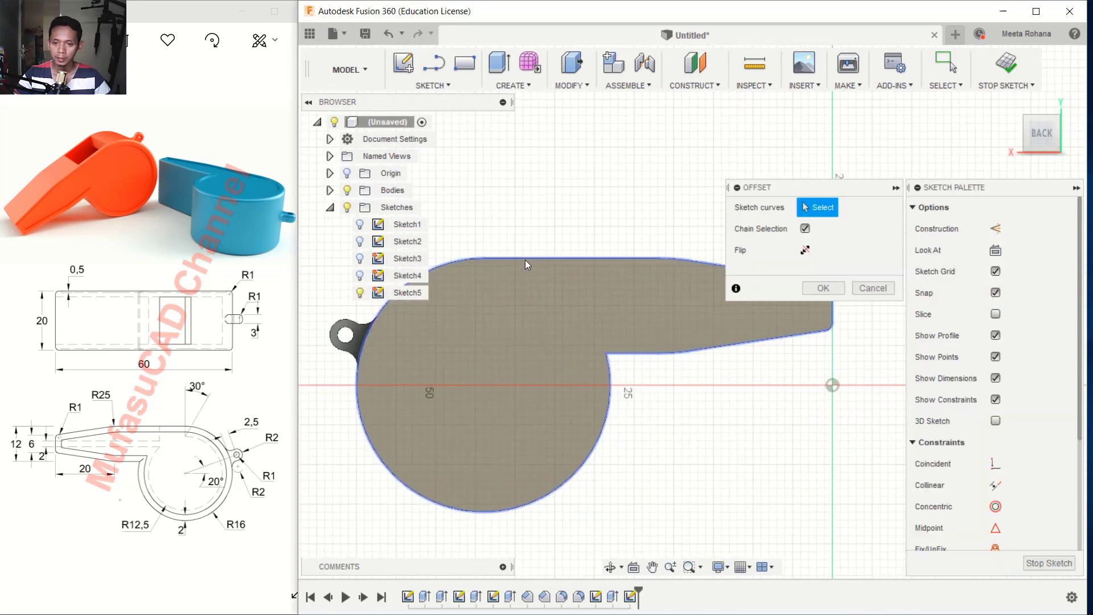
{"action": "left_click", "coordinate": [525, 259]}
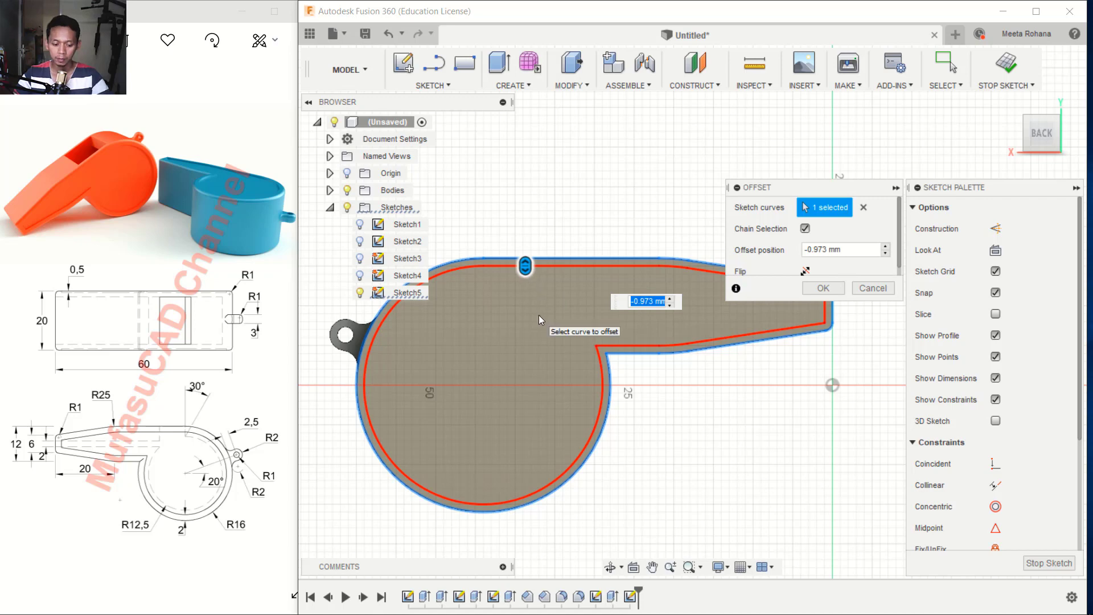
{"action": "type", "text": "-2"}
{"action": "key", "text": "Return"}
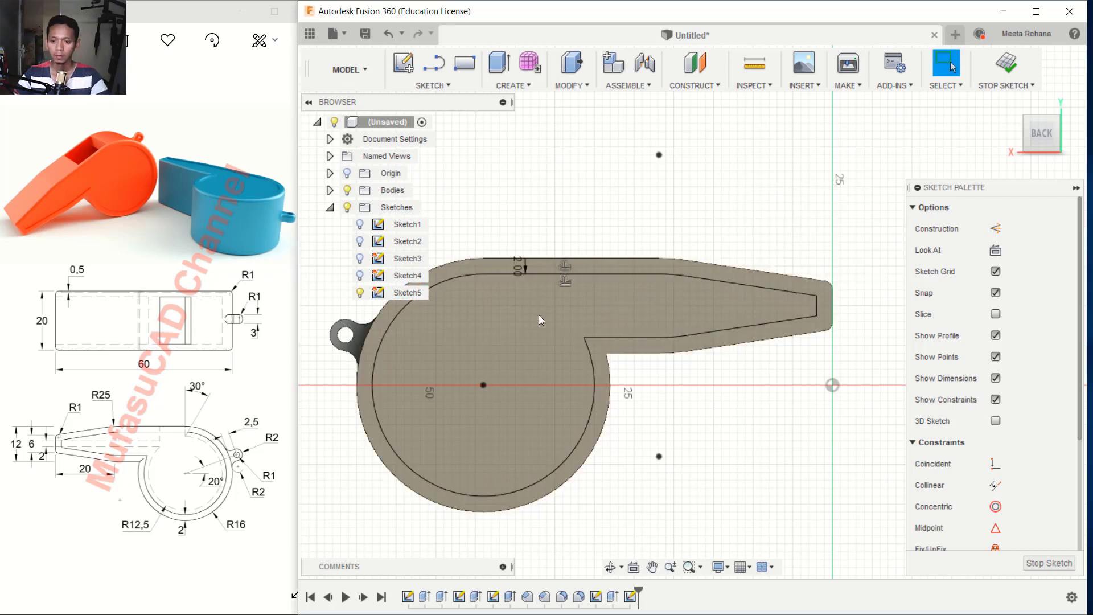
{"action": "left_click", "coordinate": [499, 63]}
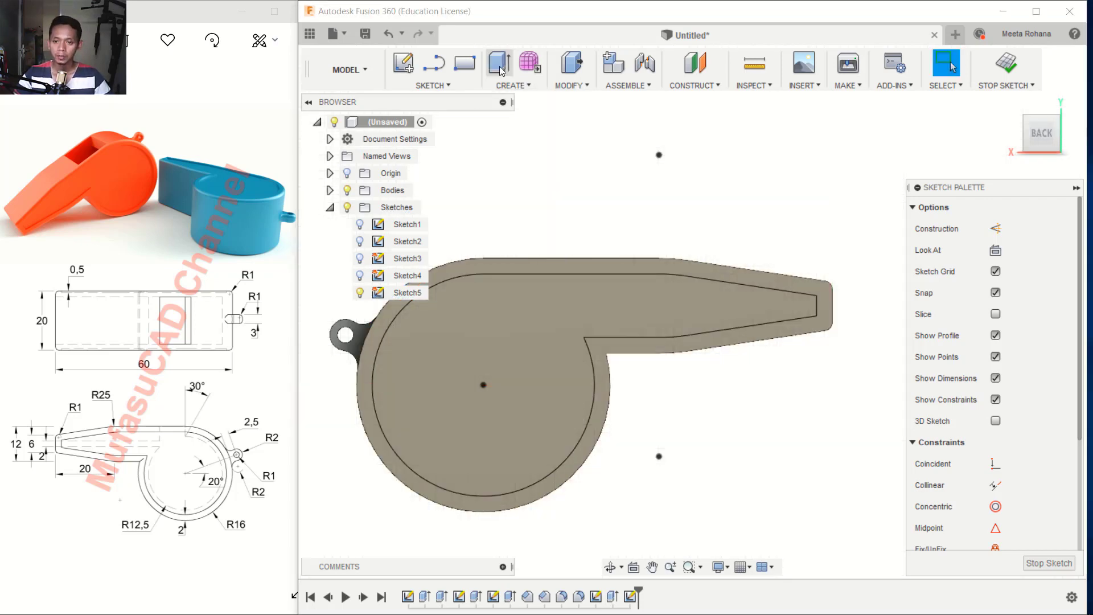
{"action": "left_click", "coordinate": [556, 386]}
Cut the opposite side's inner profile 0.5 mm deep to form a matching inset panel
{"action": "left_click_drag", "start_coordinate": [634, 415], "coordinate": [665, 367]}
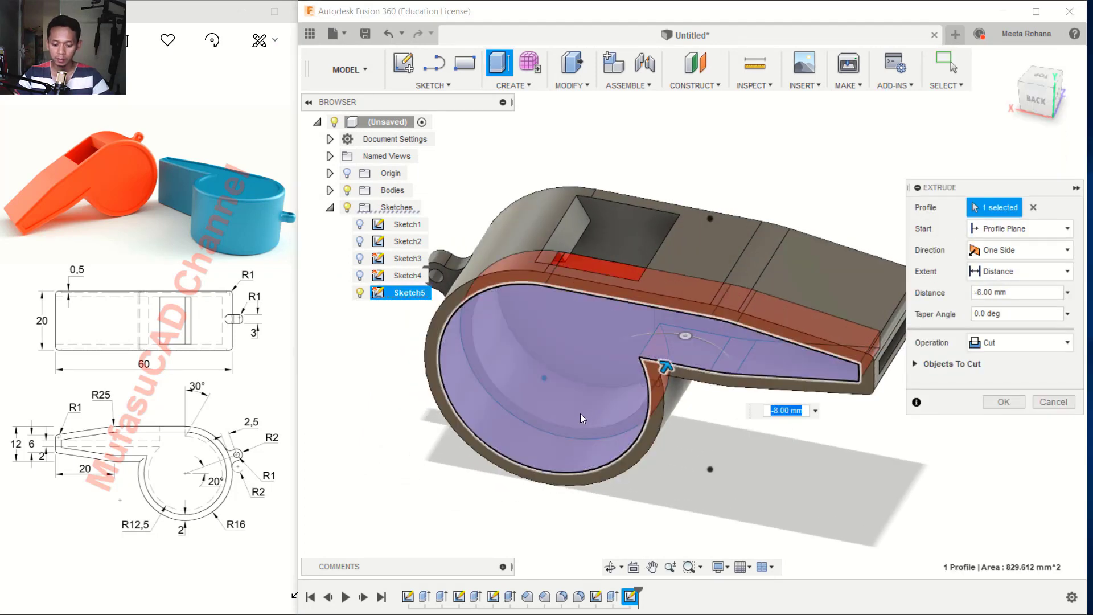
{"action": "key", "text": "BackSpace"}
{"action": "type", "text": "-0.5"}
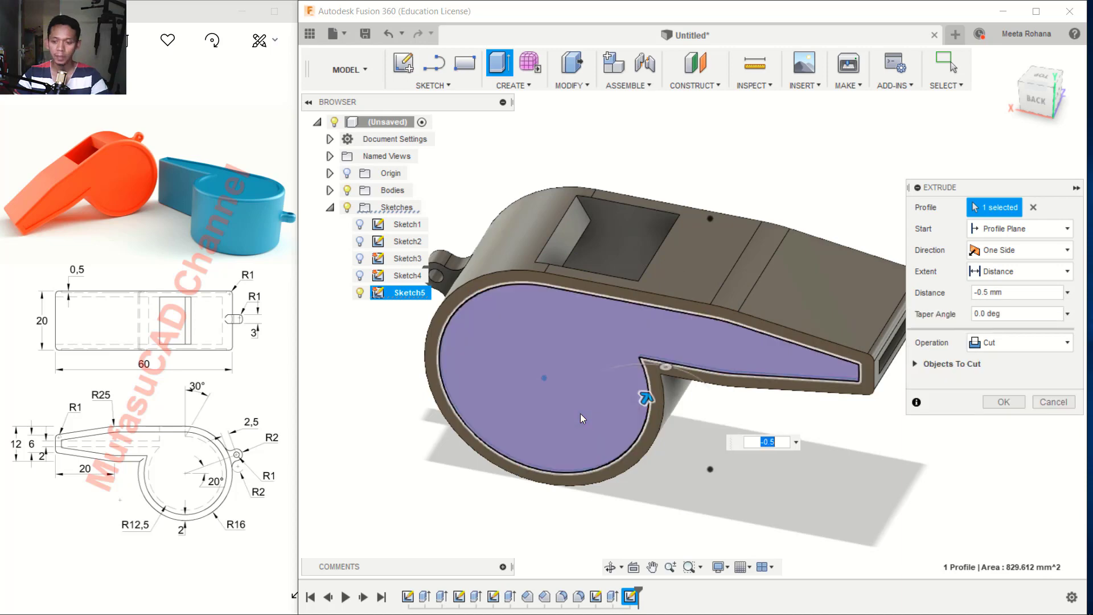
{"action": "key", "text": "Return"}
{"action": "middle_click_drag", "start_coordinate": [646, 335], "coordinate": [678, 356]}
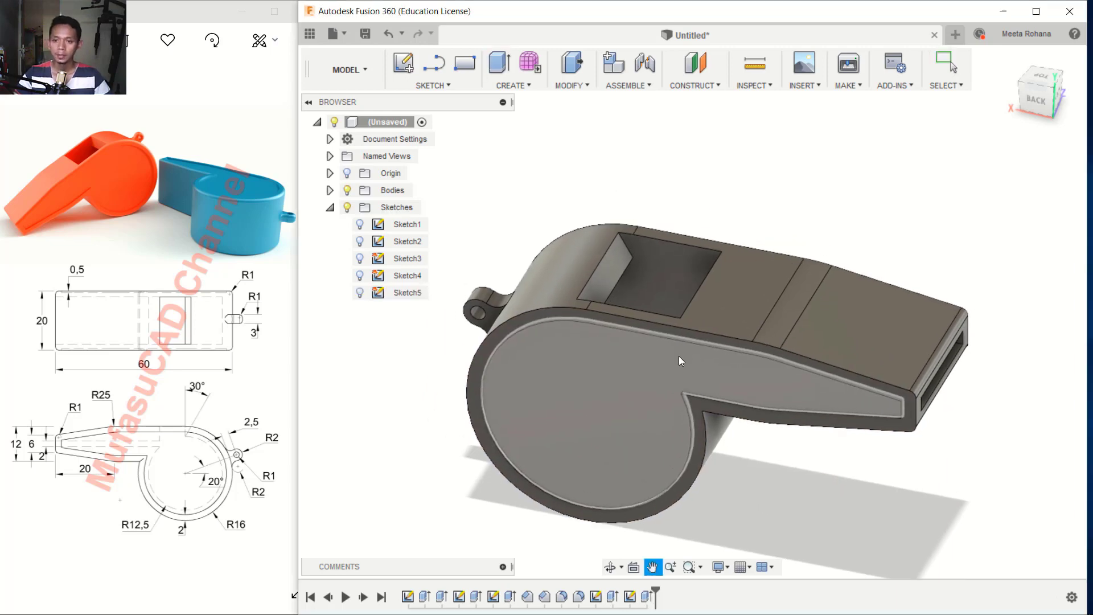
Fillet the outer side edge chains and the lug edges with a 1 mm radius
{"action": "left_click", "coordinate": [571, 85]}
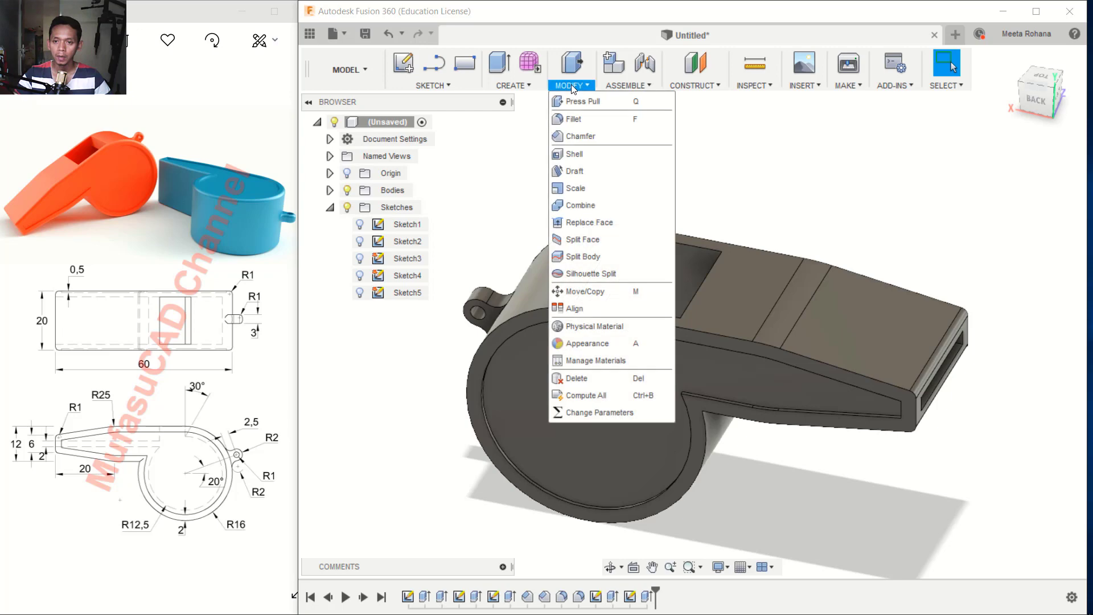
{"action": "left_click", "coordinate": [574, 120]}
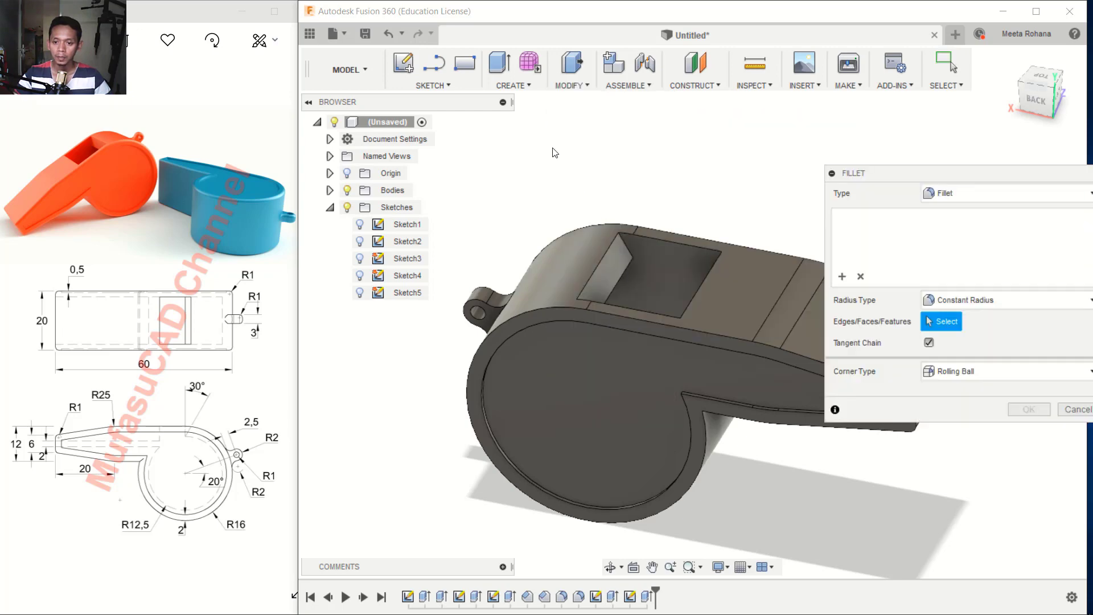
{"action": "left_click", "coordinate": [548, 305]}
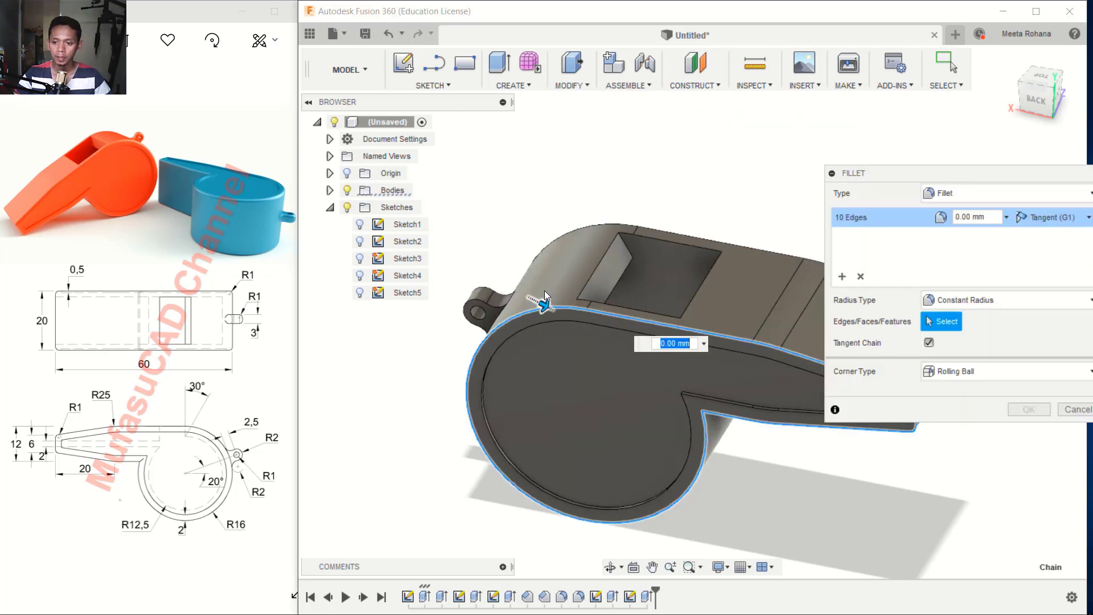
{"action": "left_click", "coordinate": [646, 224]}
{"action": "scroll", "coordinate": [484, 296], "scroll_direction": "up", "scroll_amount": 3}
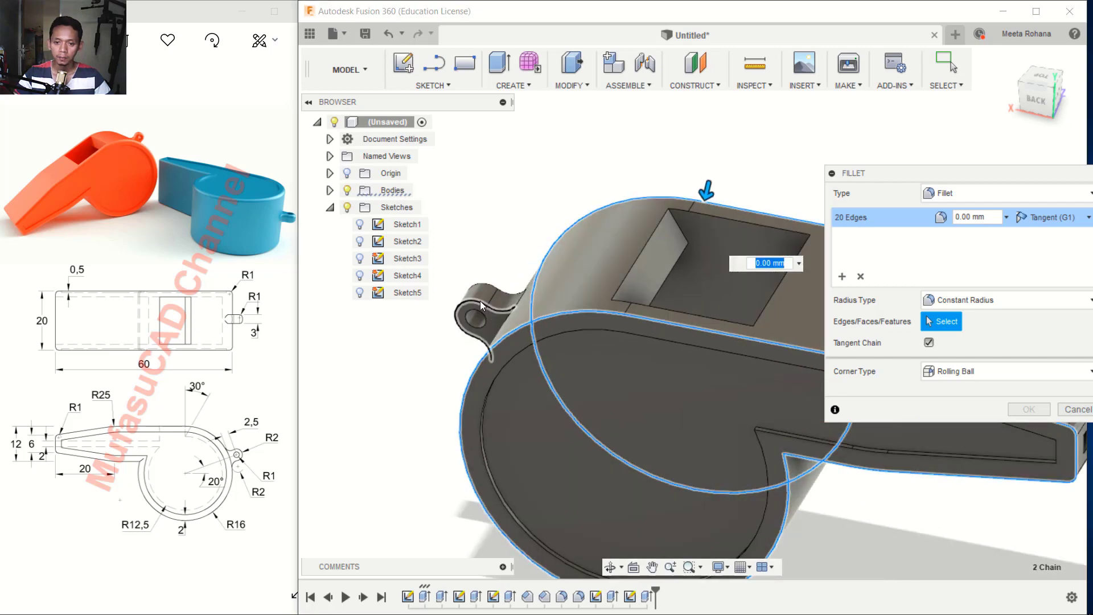
{"action": "left_click", "coordinate": [479, 300]}
{"action": "left_click", "coordinate": [491, 284]}
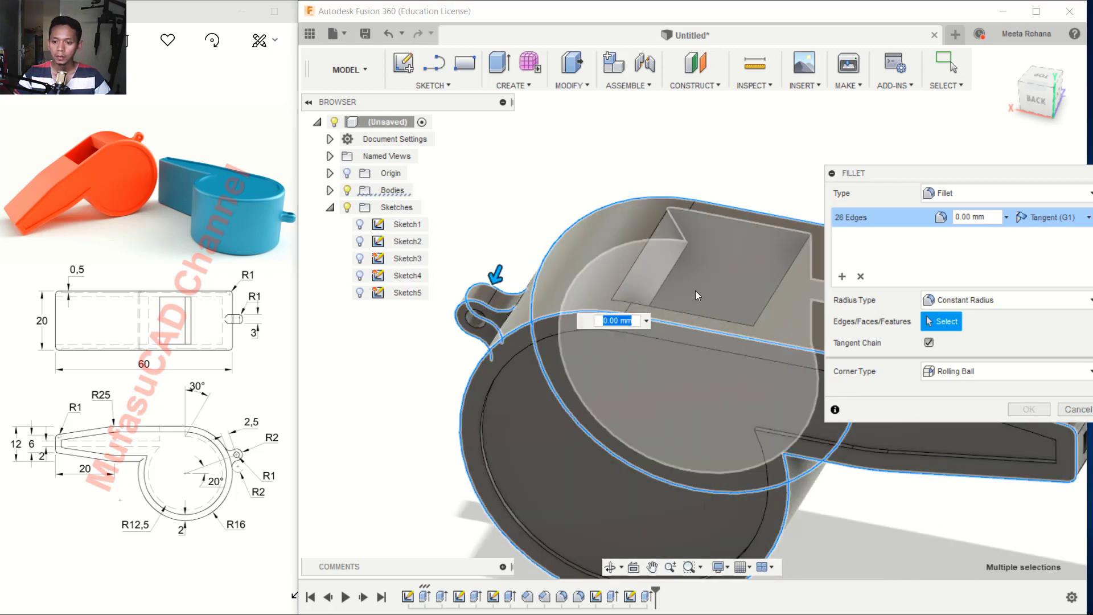
{"action": "type", "text": "1"}
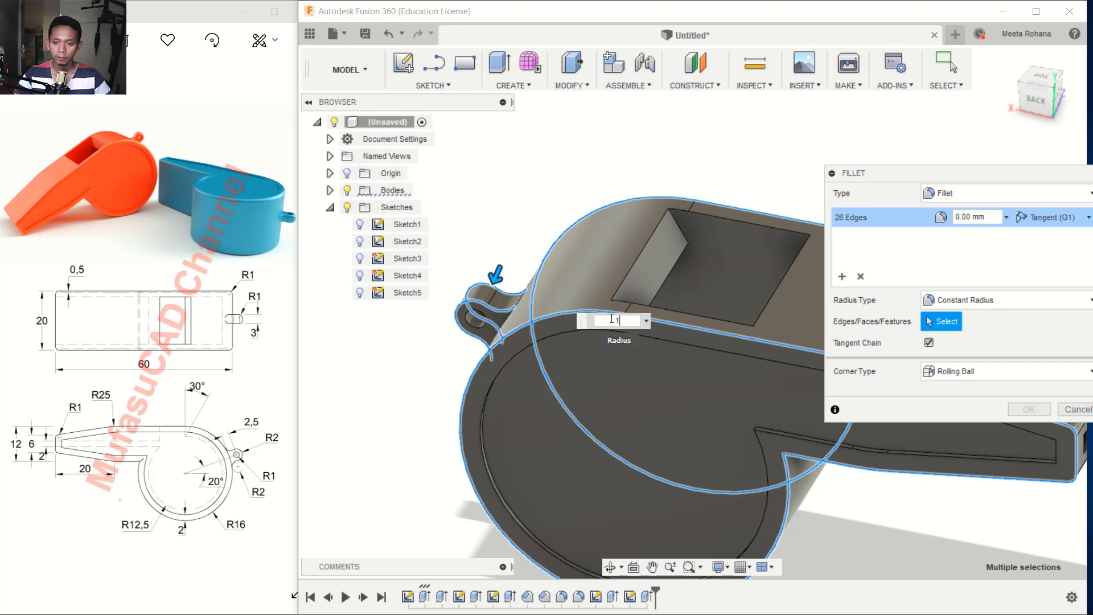
{"action": "key", "text": "Return"}
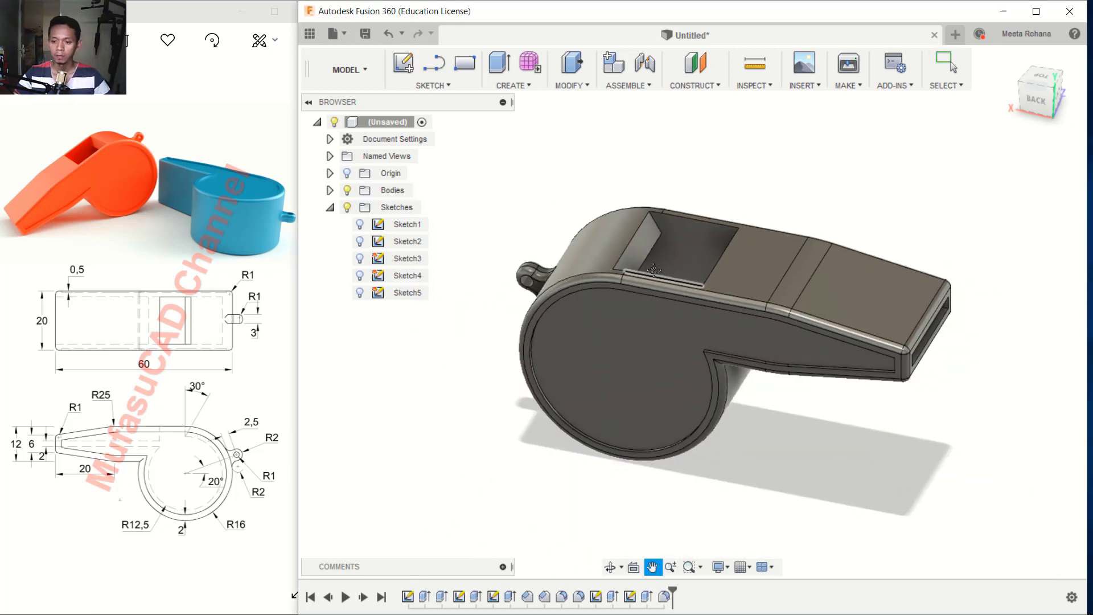
{"action": "middle_click_drag", "start_coordinate": [664, 280], "coordinate": [667, 342], "text": "shift"}
{"action": "middle_click_drag", "start_coordinate": [804, 292], "coordinate": [760, 305]}
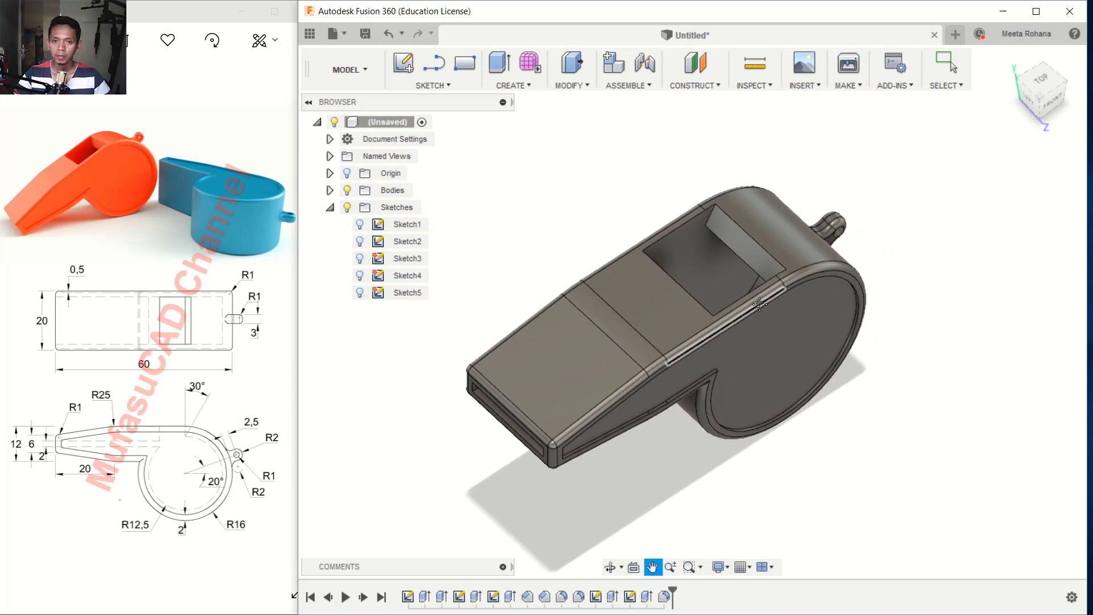
Switch to the Render workspace and browse the appearance library to the Plastic category
{"action": "left_click", "coordinate": [367, 71]}
{"action": "left_click", "coordinate": [342, 176]}
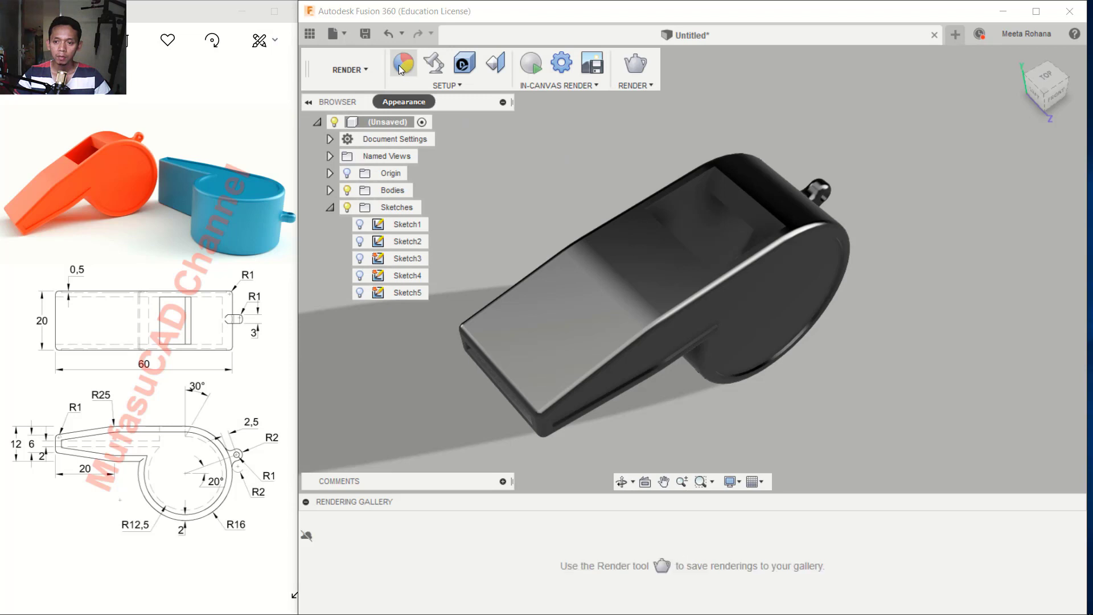
{"action": "left_click", "coordinate": [403, 63]}
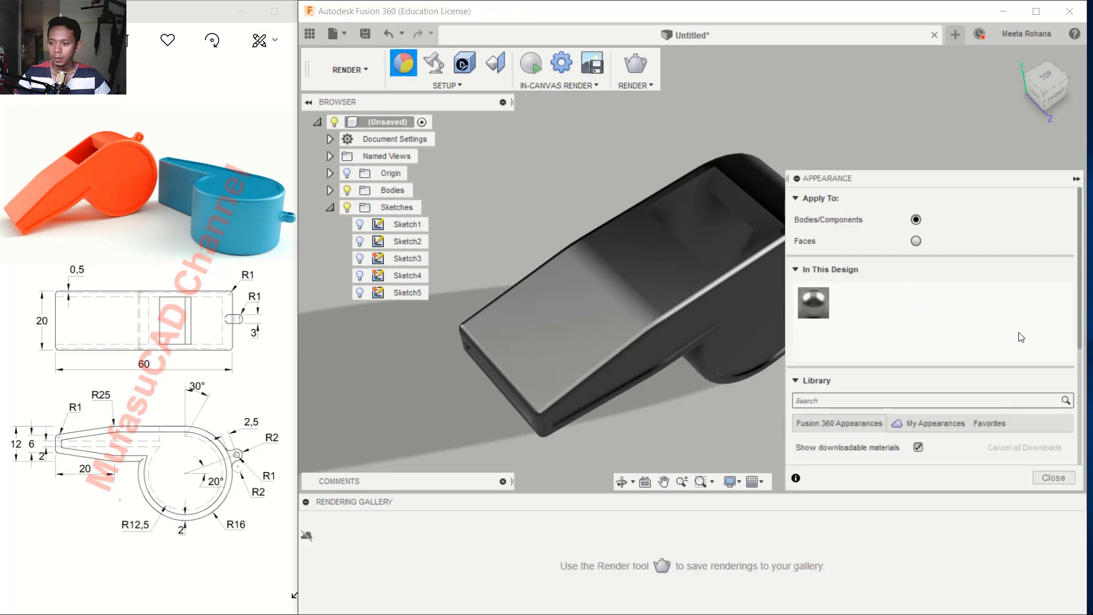
{"action": "scroll", "coordinate": [1081, 329], "scroll_direction": "down", "scroll_amount": 1}
{"action": "scroll", "coordinate": [1081, 329], "scroll_direction": "down", "scroll_amount": 6}
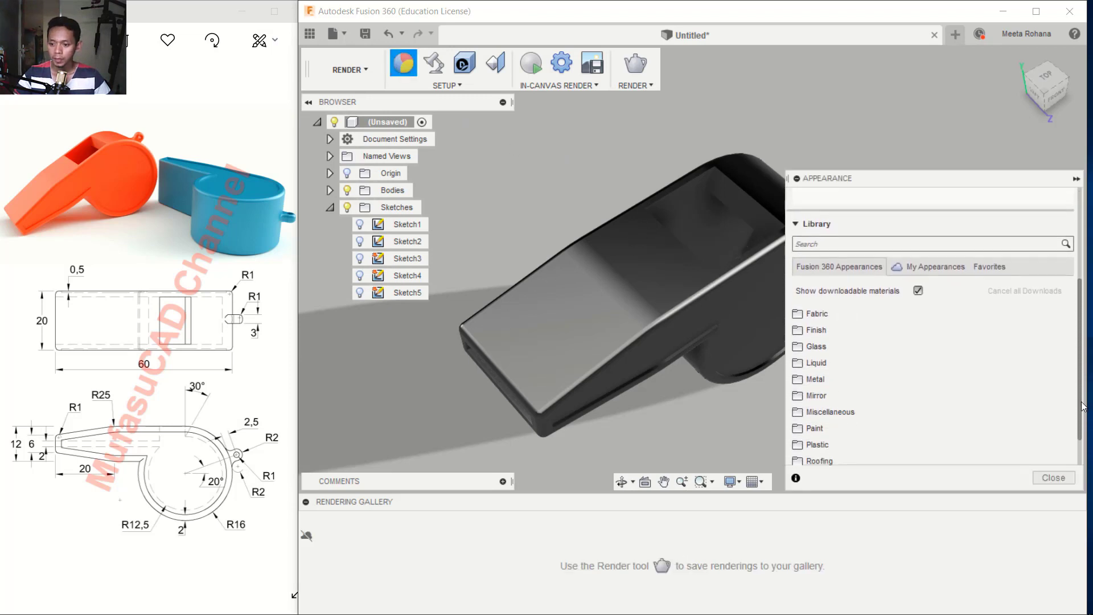
{"action": "left_click", "coordinate": [832, 402]}
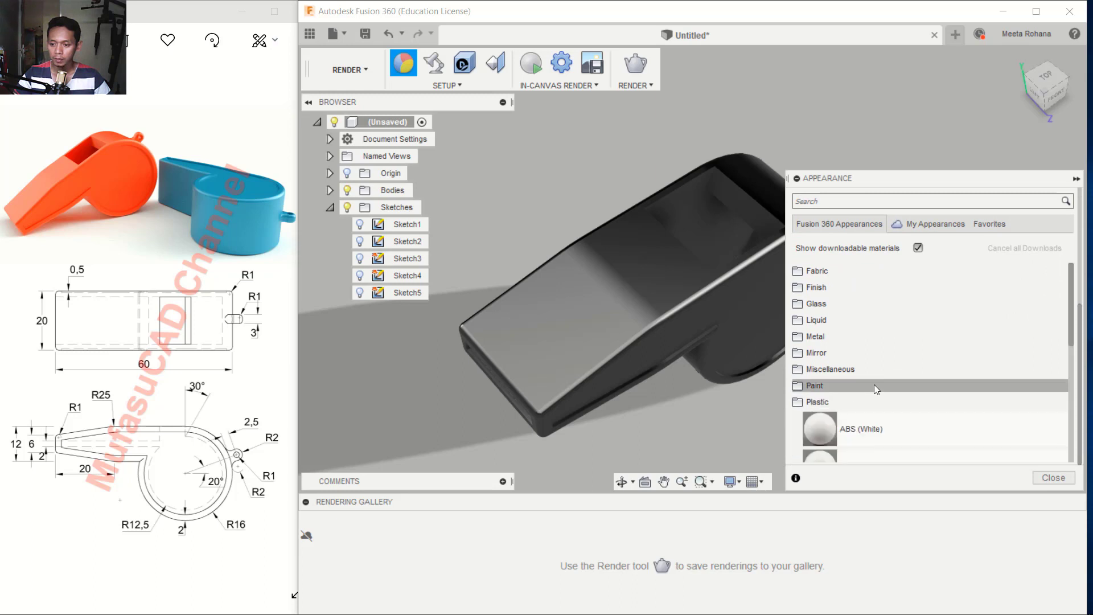
Apply Plastic - Translucent Glossy (Red) from the Translucent subcategory to the whistle body
{"action": "scroll", "coordinate": [873, 384], "scroll_direction": "down", "scroll_amount": 6}
{"action": "scroll", "coordinate": [900, 377], "scroll_direction": "down", "scroll_amount": 3}
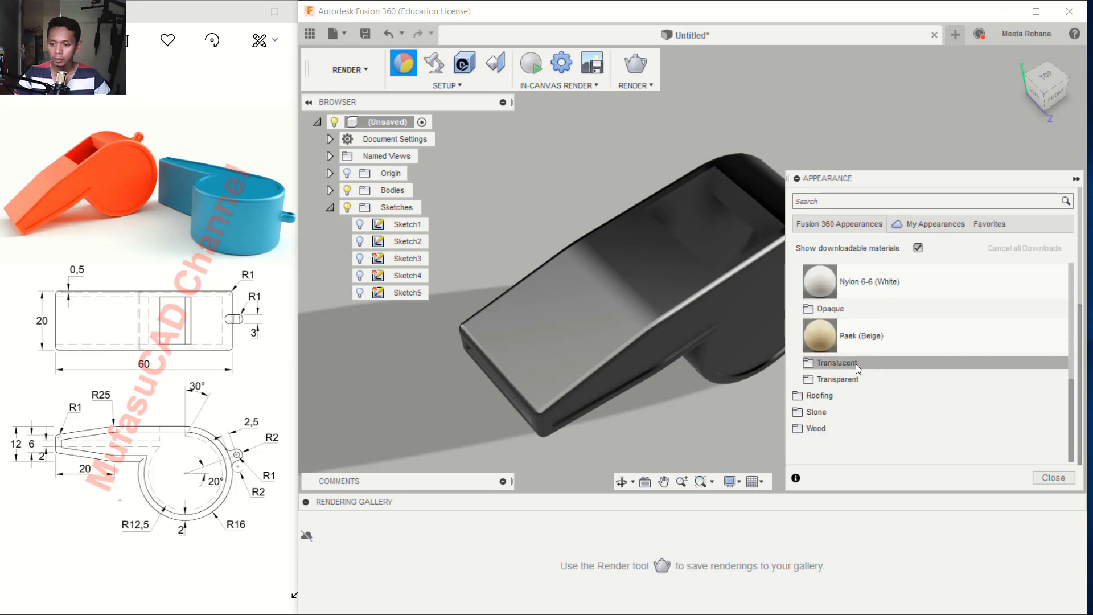
{"action": "left_click", "coordinate": [840, 365]}
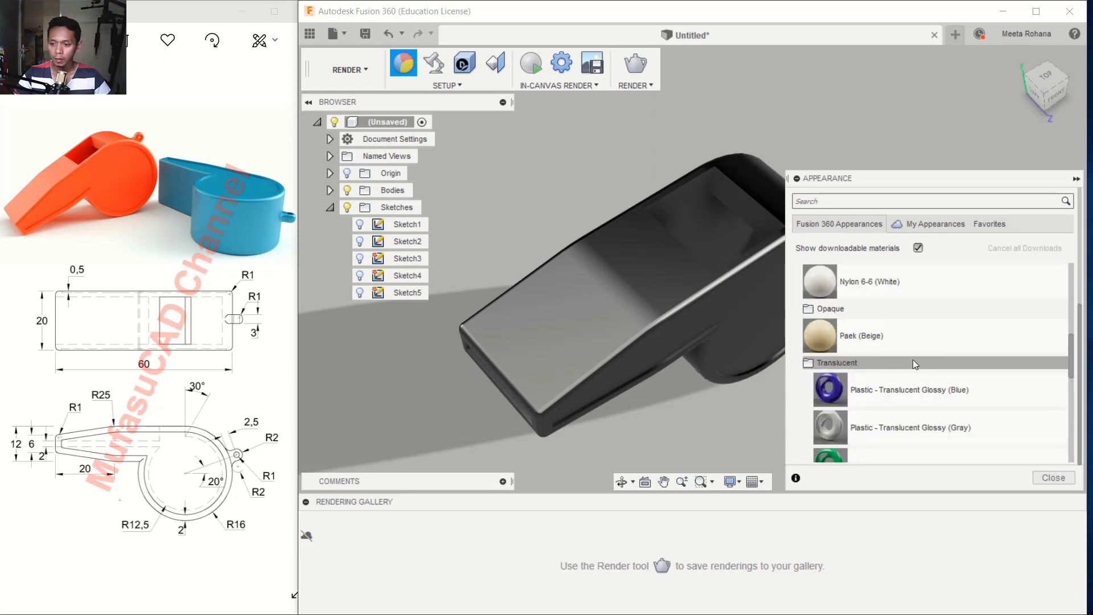
{"action": "scroll", "coordinate": [913, 362], "scroll_direction": "down", "scroll_amount": 3}
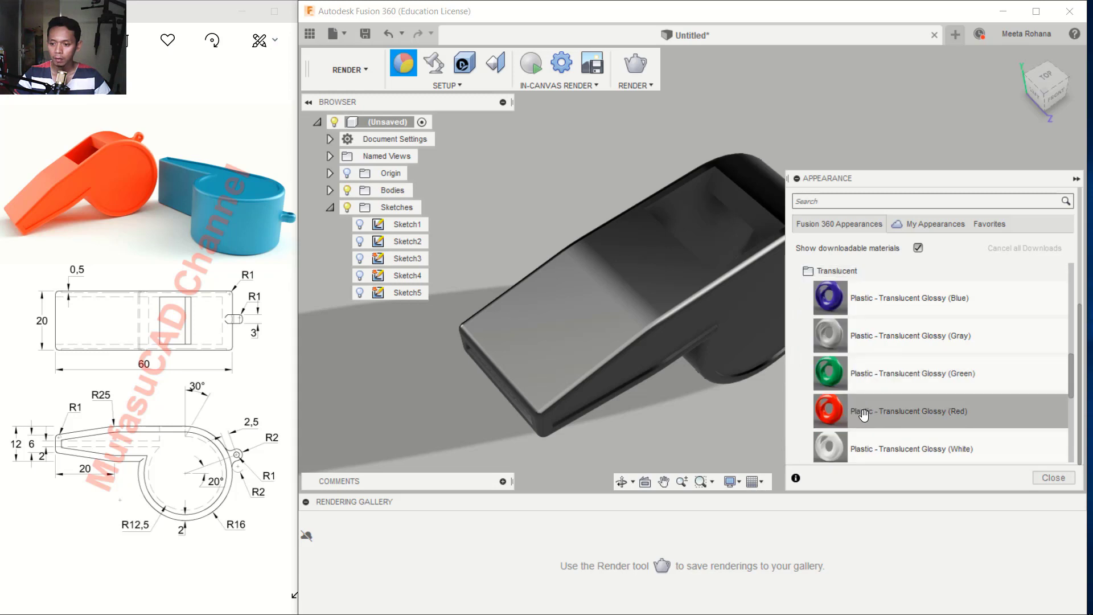
{"action": "left_click_drag", "start_coordinate": [864, 414], "coordinate": [614, 267]}
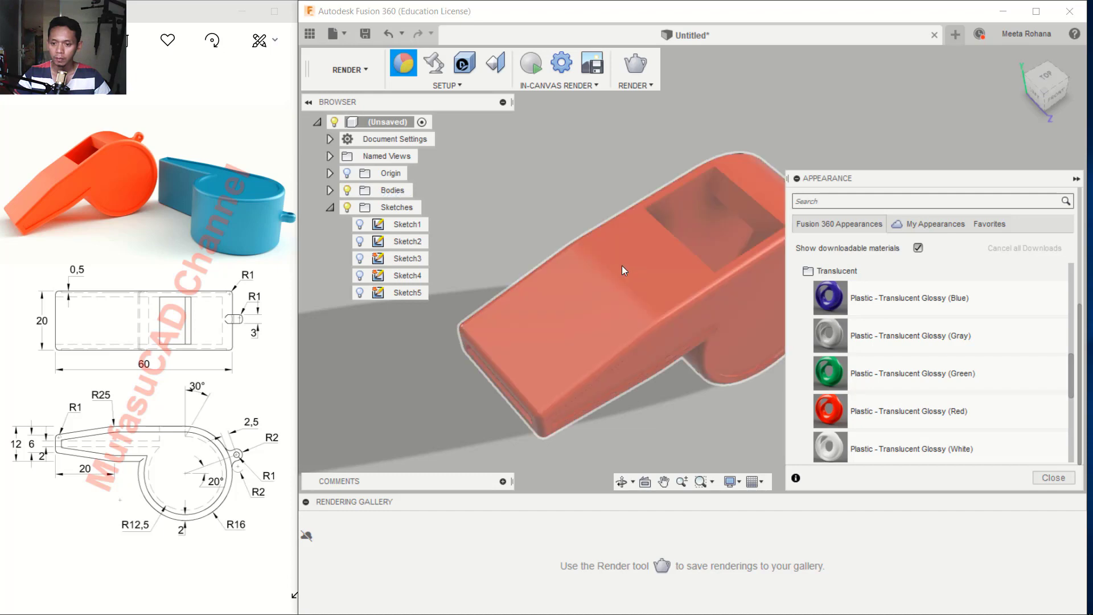
{"action": "middle_click_drag", "start_coordinate": [704, 274], "coordinate": [720, 259]}
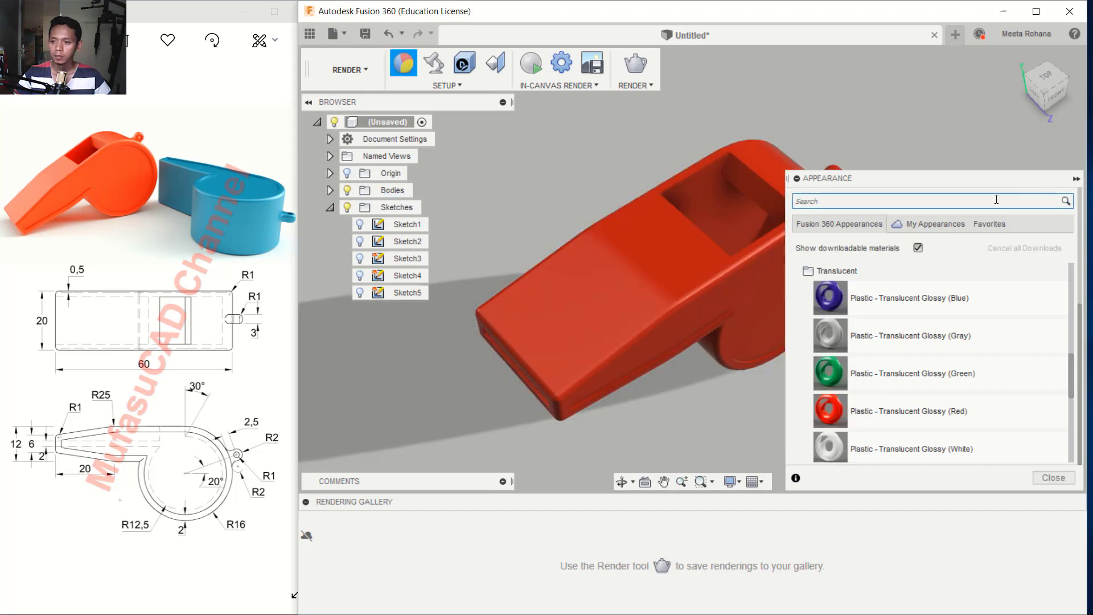
{"action": "left_click", "coordinate": [1054, 478]}
{"action": "middle_click_drag", "start_coordinate": [849, 349], "coordinate": [797, 319]}
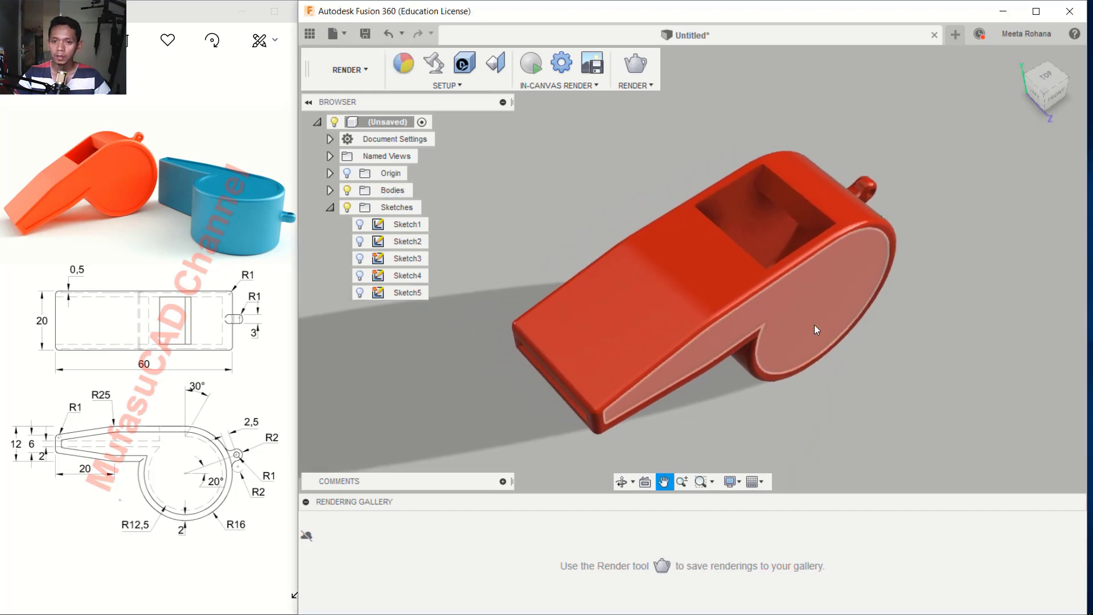
Start the in-canvas render of the red whistle and lower camera exposure from 9.5 to 8.6 EV
{"action": "left_click", "coordinate": [535, 64]}
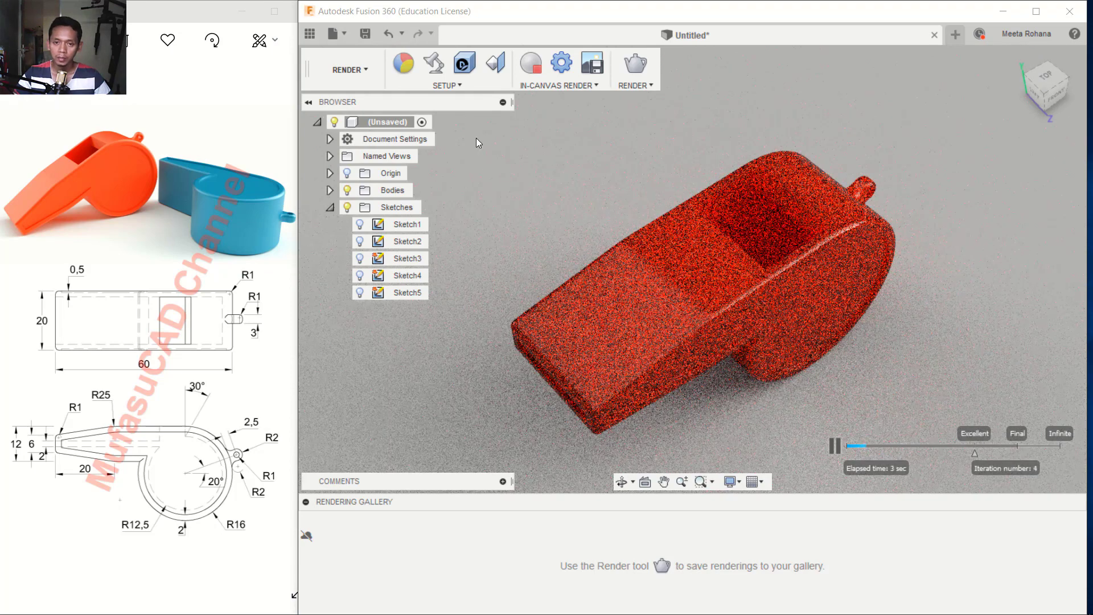
{"action": "left_click", "coordinate": [436, 67]}
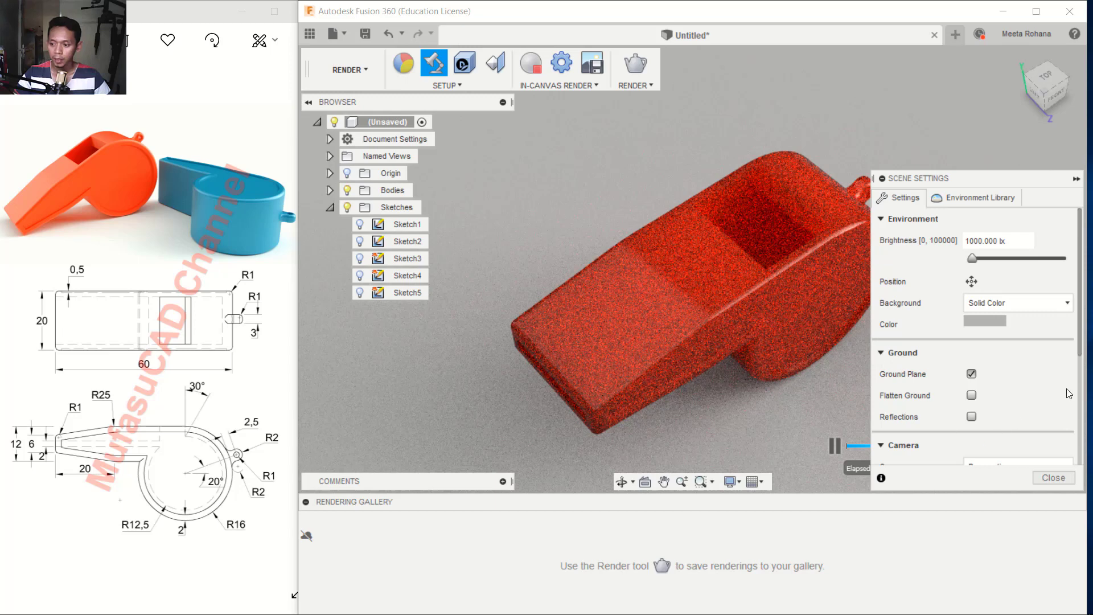
{"action": "left_click_drag", "start_coordinate": [1082, 345], "coordinate": [1082, 395]}
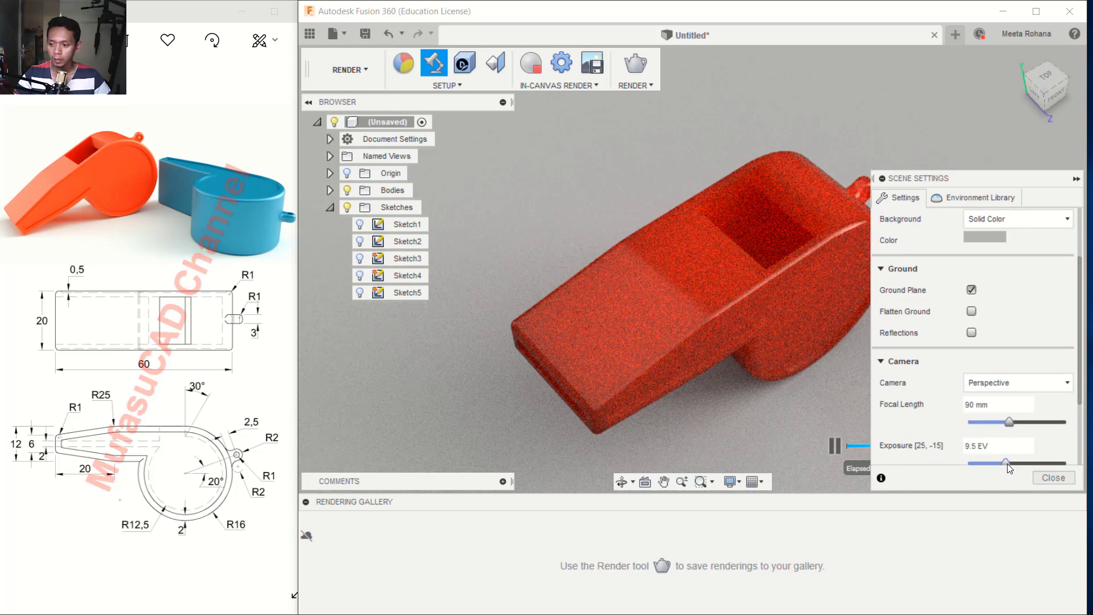
{"action": "left_click_drag", "start_coordinate": [1006, 463], "coordinate": [1009, 463]}
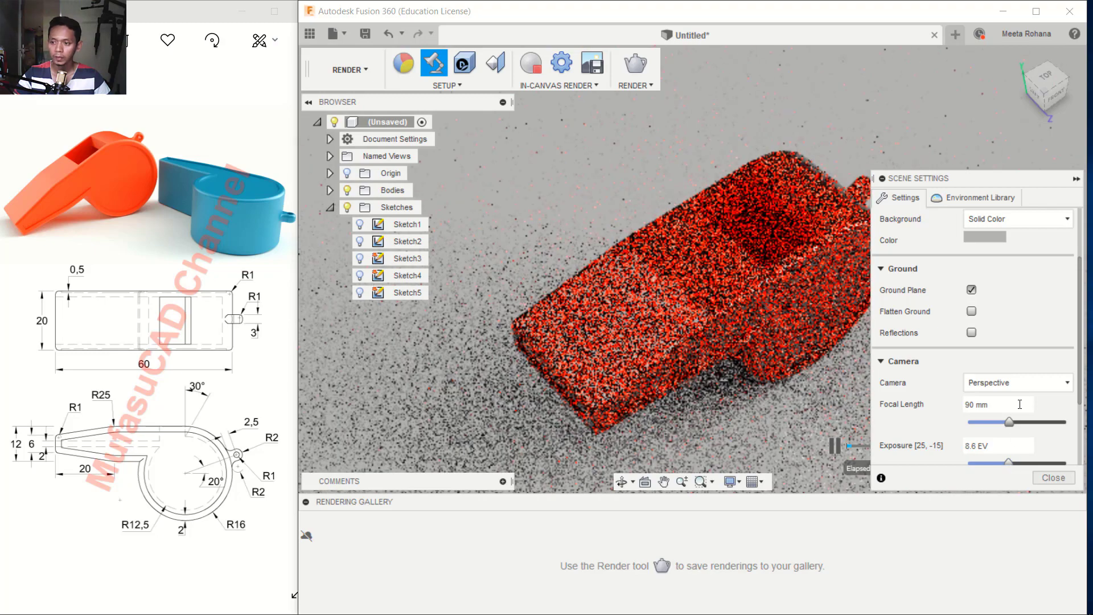
{"action": "left_click", "coordinate": [1050, 477]}
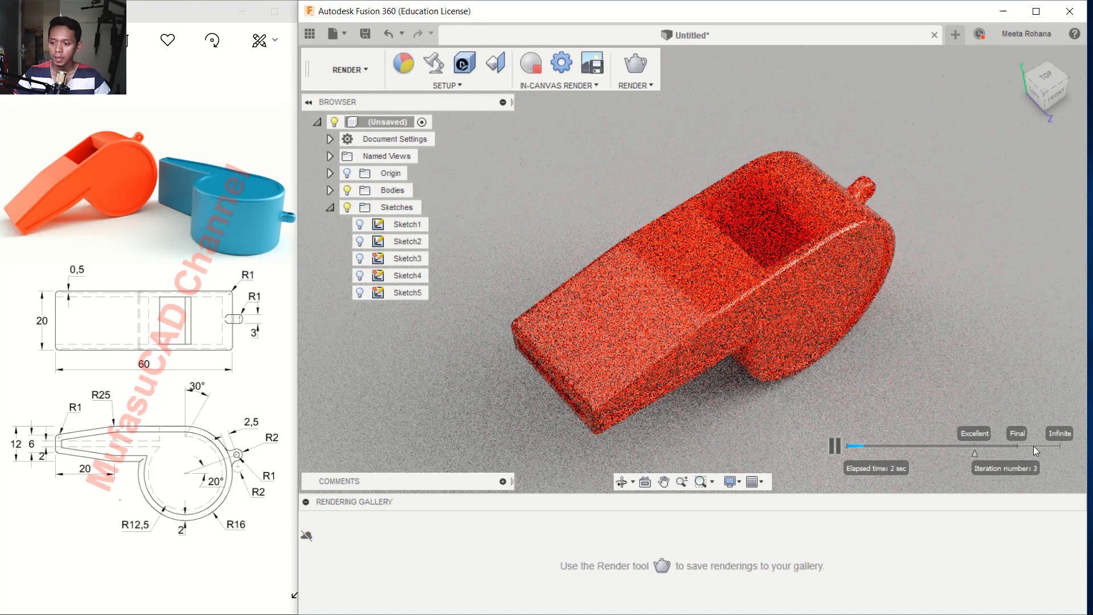